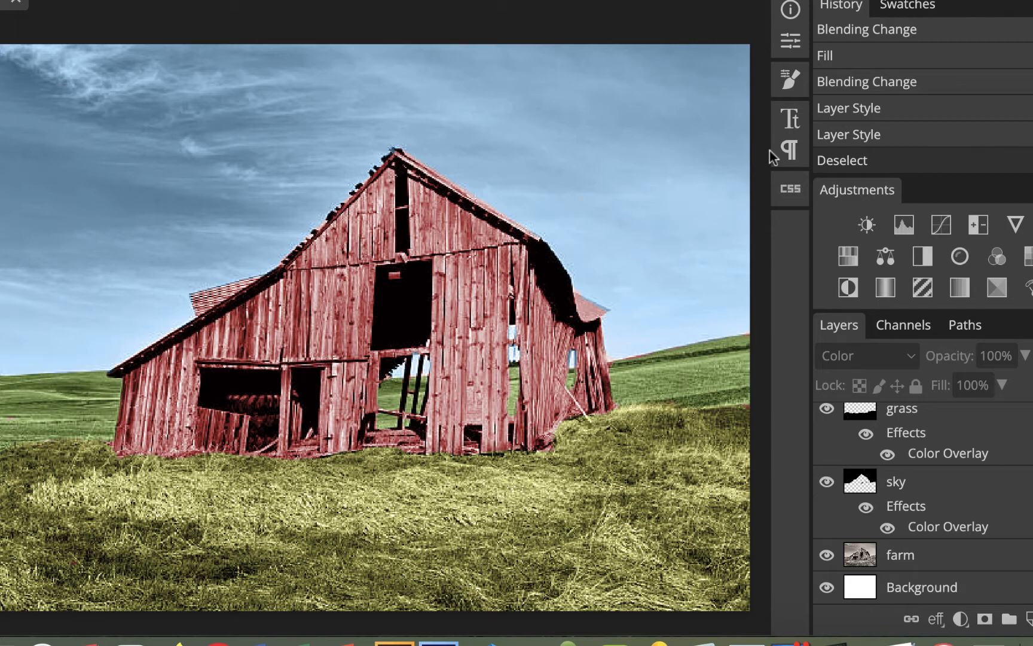
Hide the sky, barn, hills and grass layers one by one and show them again to compare the coloring with the original photo
{"action": "left_click", "coordinate": [827, 484]}
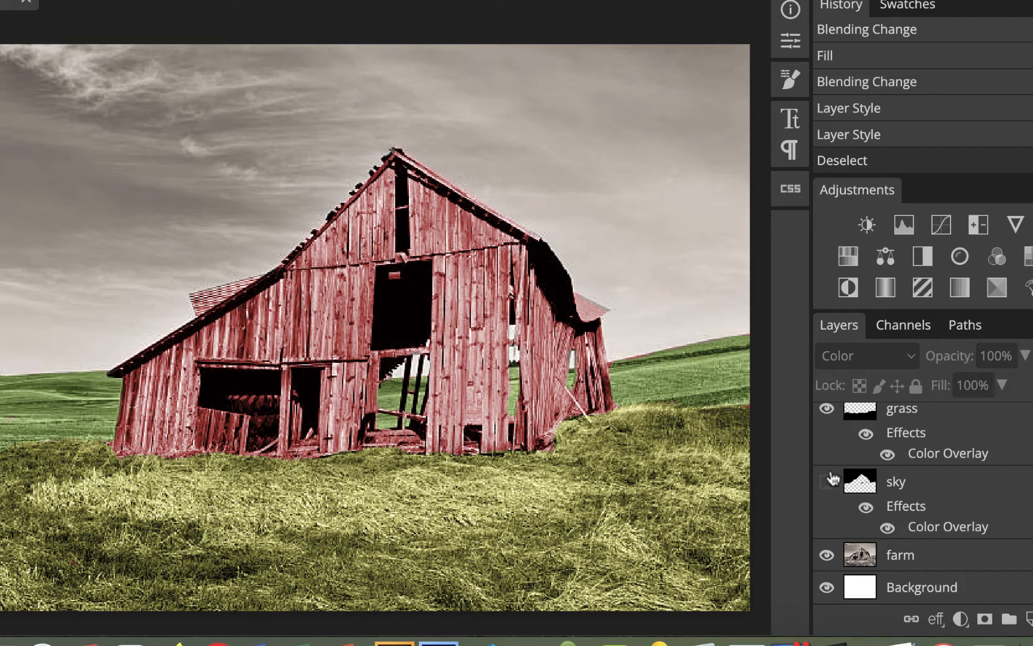
{"action": "scroll", "coordinate": [835, 477], "scroll_direction": "up", "scroll_amount": 2}
{"action": "left_click", "coordinate": [826, 420]}
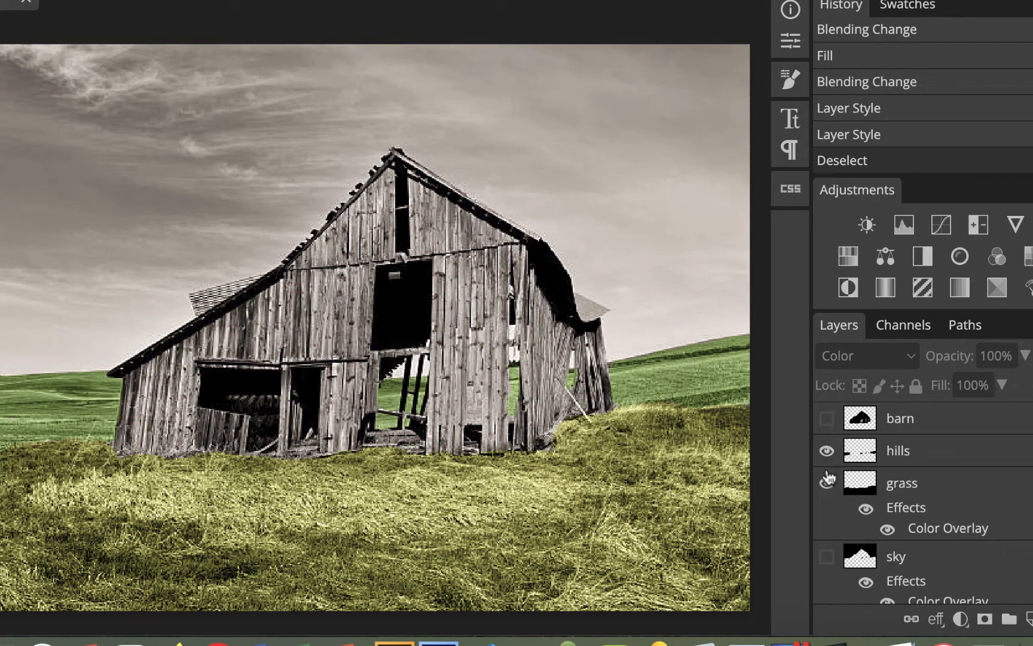
{"action": "left_click", "coordinate": [826, 452]}
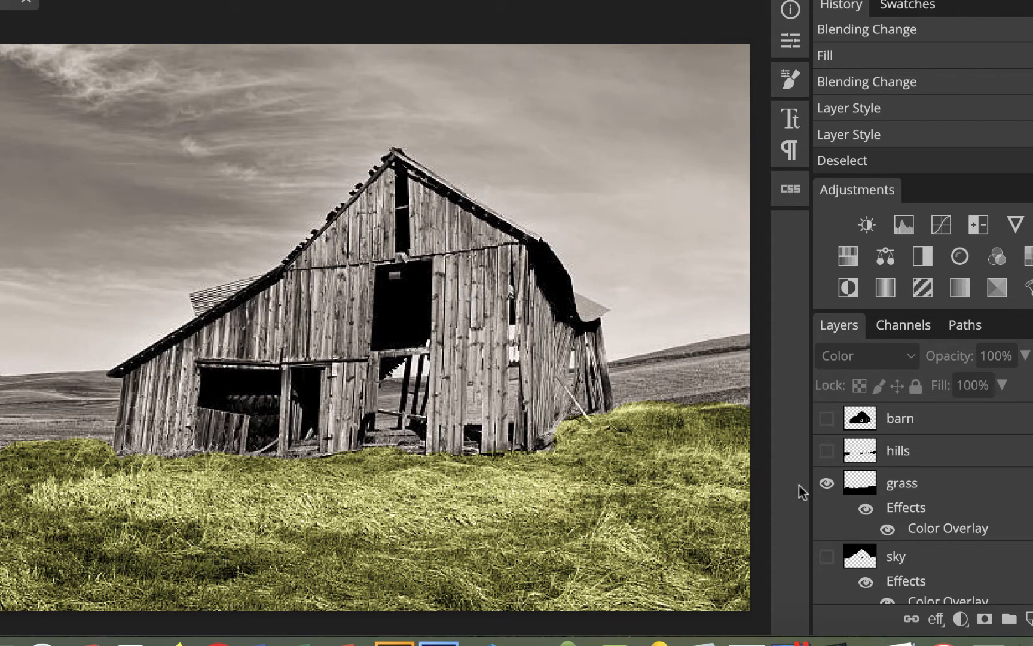
{"action": "left_click", "coordinate": [826, 484]}
{"action": "left_click", "coordinate": [829, 485]}
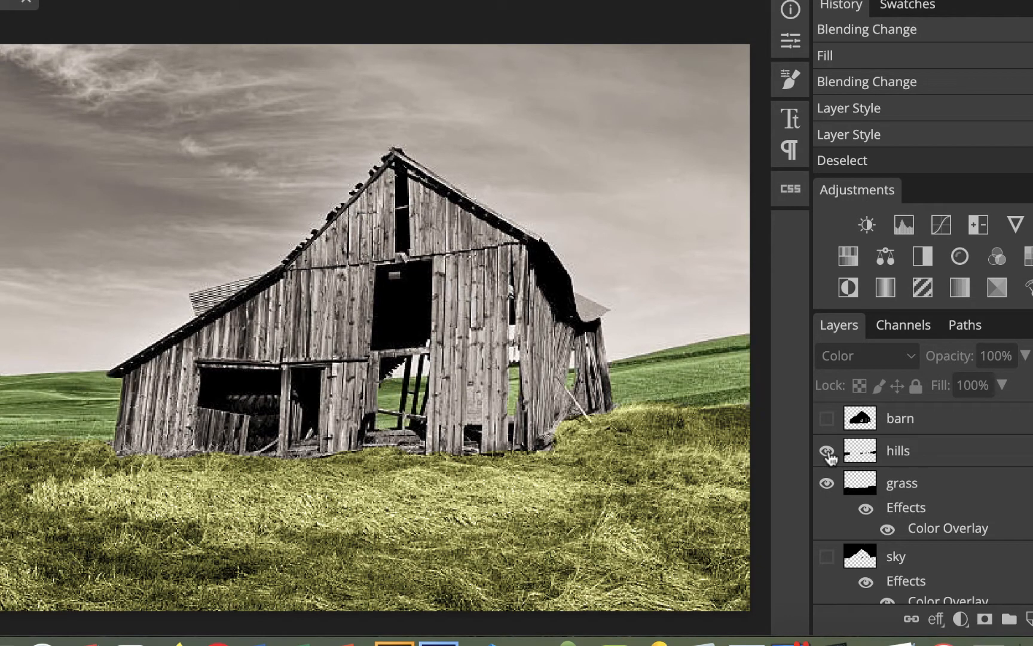
{"action": "left_click", "coordinate": [827, 557]}
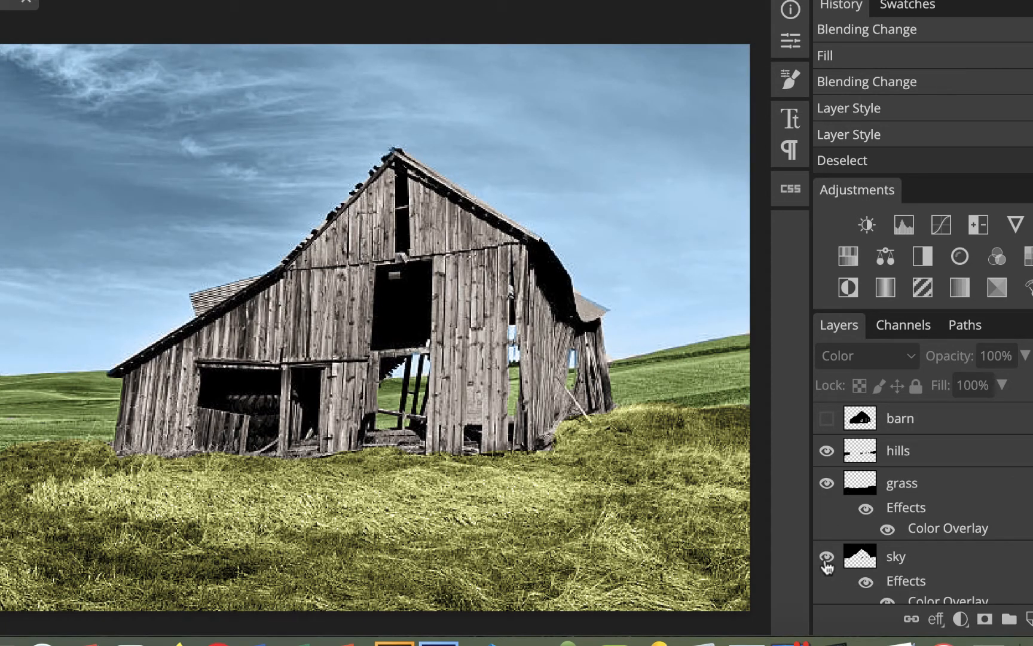
{"action": "left_click", "coordinate": [827, 419]}
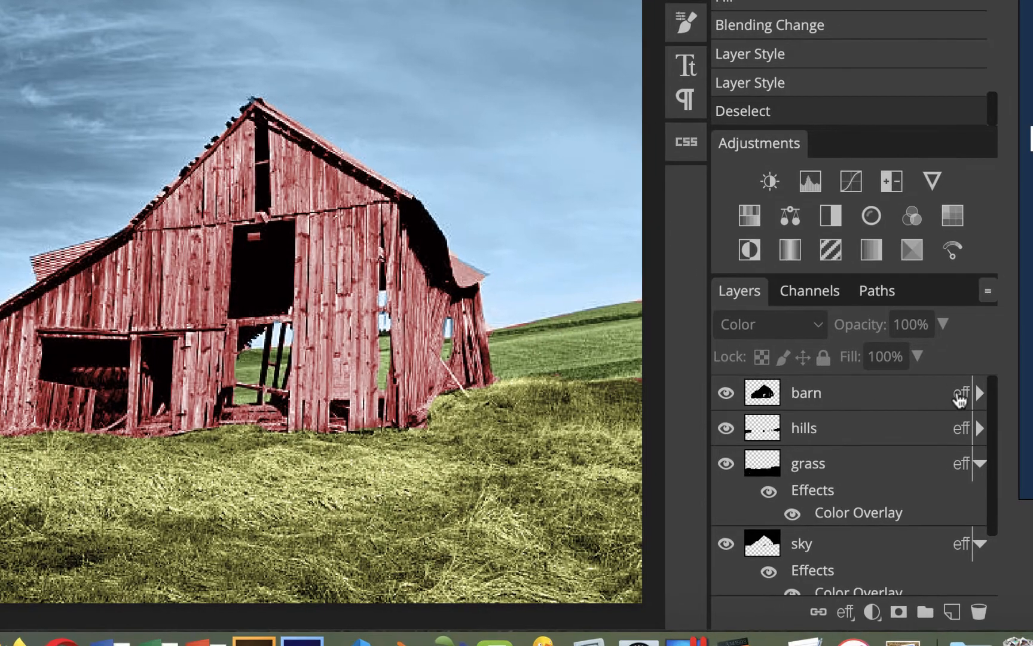
Change the barn layer's Color Overlay color to blue 0098ff
{"action": "left_click", "coordinate": [958, 394]}
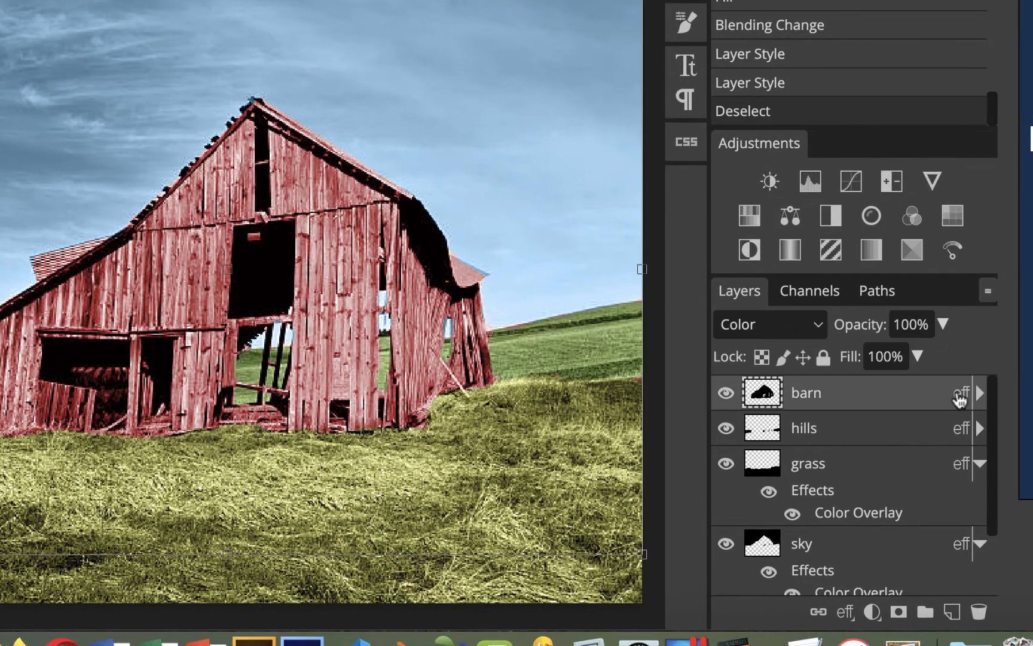
{"action": "left_click", "coordinate": [979, 393]}
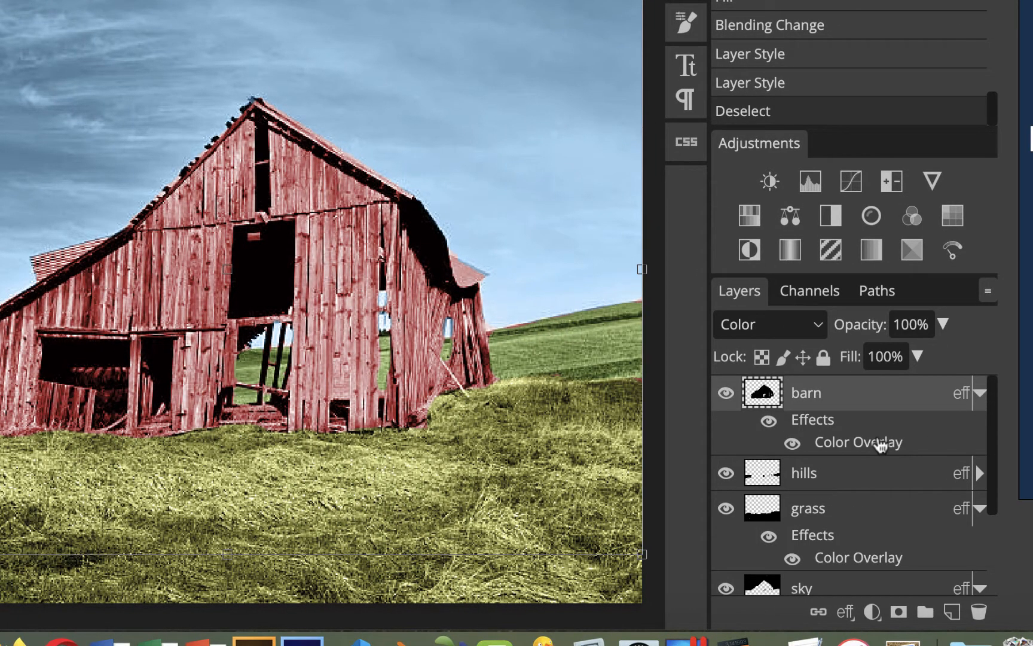
{"action": "double_click", "coordinate": [879, 446]}
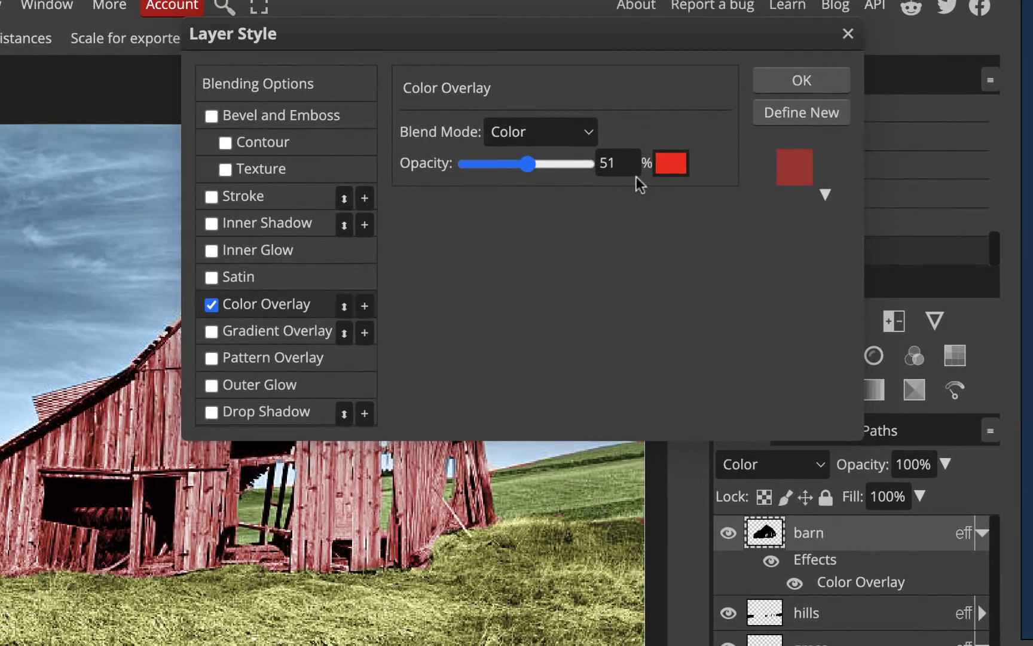
{"action": "left_click", "coordinate": [671, 163]}
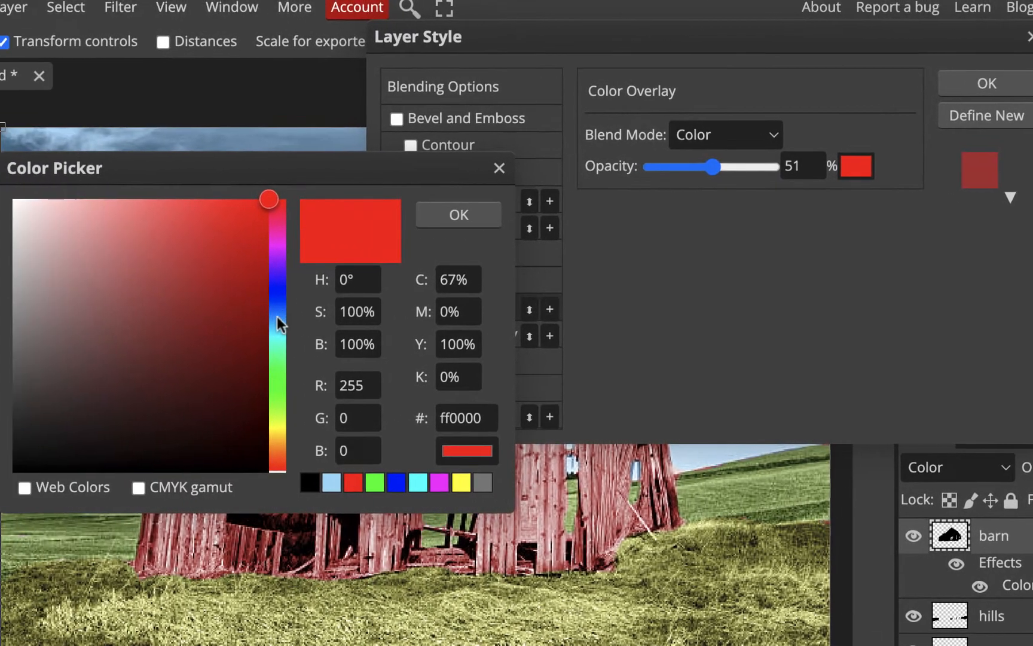
{"action": "left_click", "coordinate": [153, 314]}
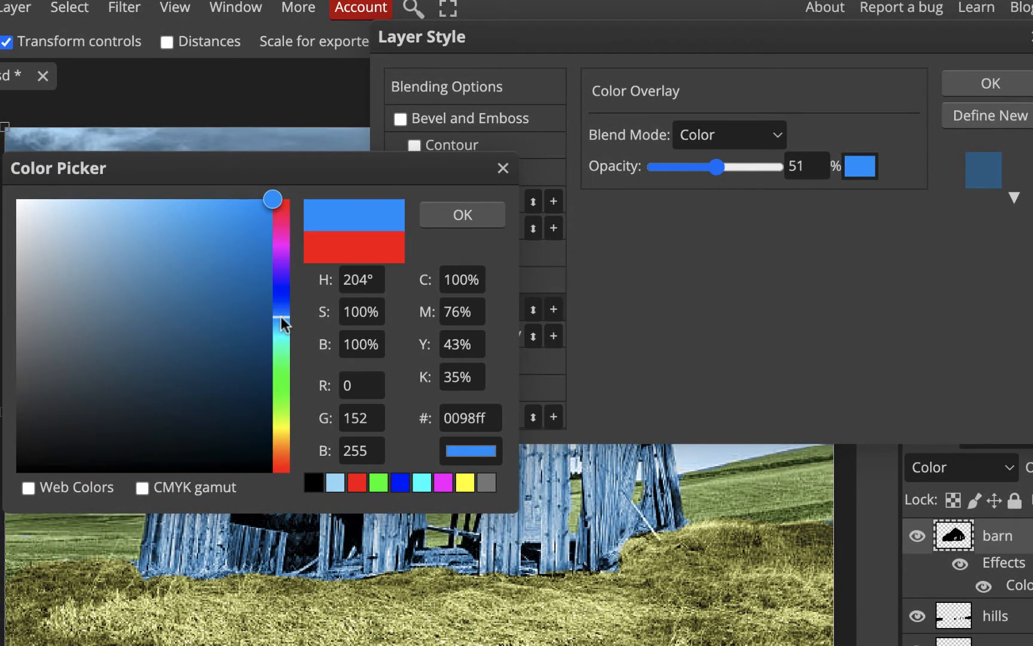
{"action": "left_click", "coordinate": [460, 214]}
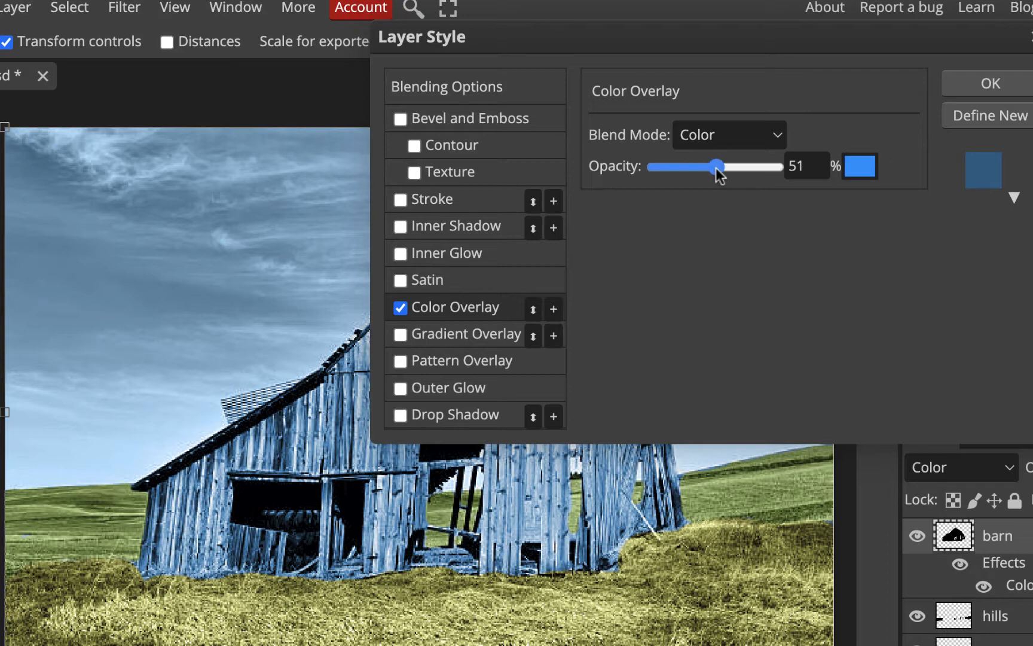
Set the barn's Color Overlay opacity to 23% and apply the layer style
{"action": "left_click_drag", "start_coordinate": [716, 167], "coordinate": [746, 170]}
{"action": "left_click", "coordinate": [749, 166]}
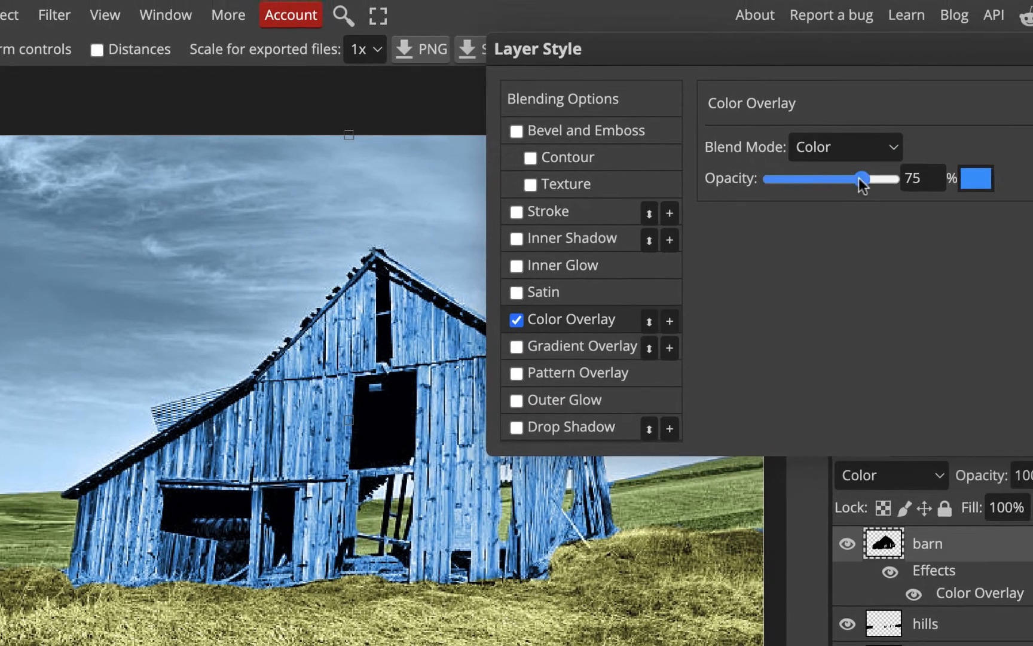
{"action": "left_click_drag", "start_coordinate": [859, 178], "coordinate": [795, 178]}
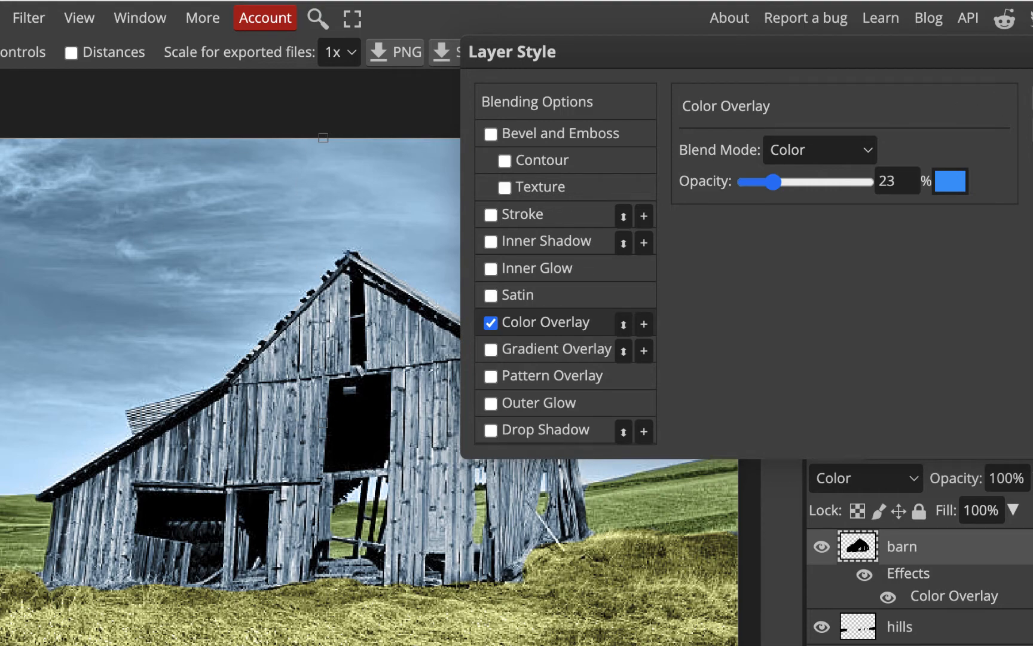
{"action": "left_click", "coordinate": [1031, 100]}
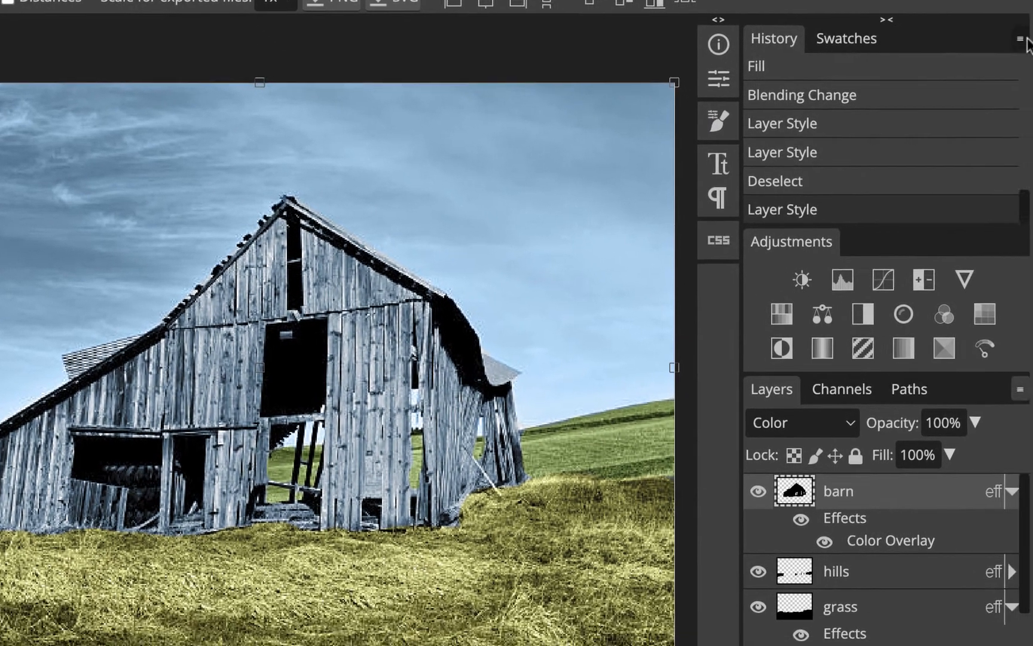
Change the sky layer's Color Overlay color to warm orange f6c568
{"action": "scroll", "coordinate": [880, 552], "scroll_direction": "down", "scroll_amount": 3}
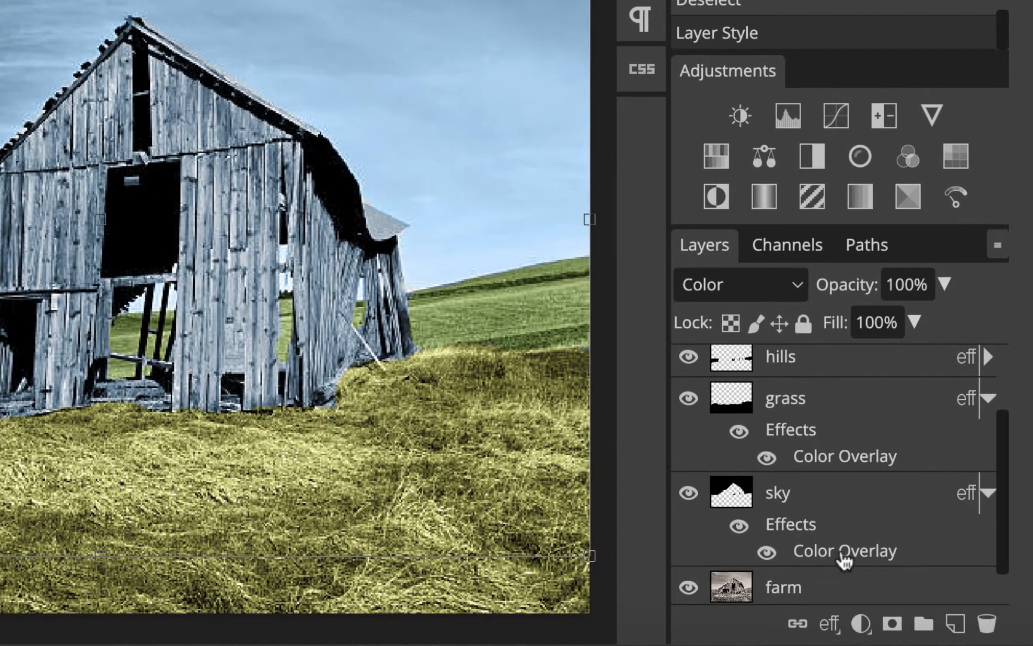
{"action": "double_click", "coordinate": [861, 627]}
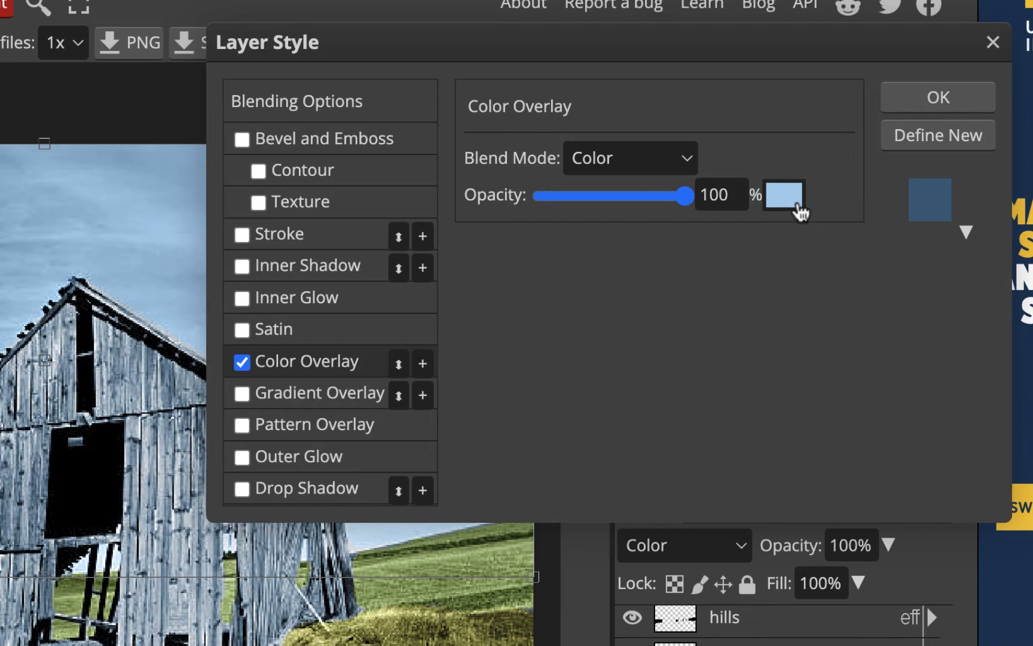
{"action": "left_click", "coordinate": [787, 199]}
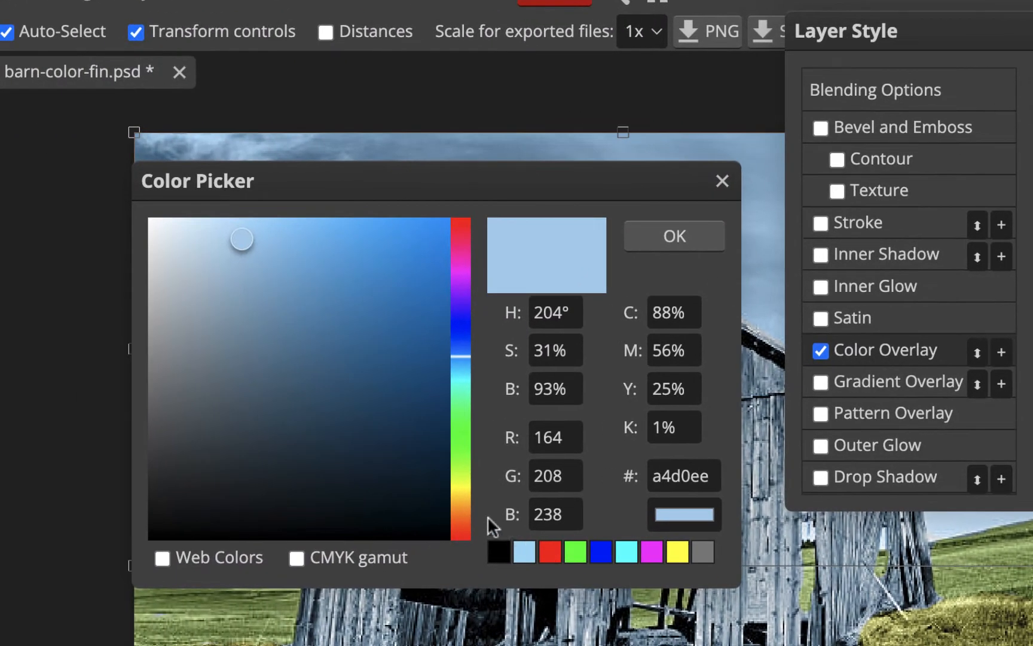
{"action": "left_click", "coordinate": [463, 501]}
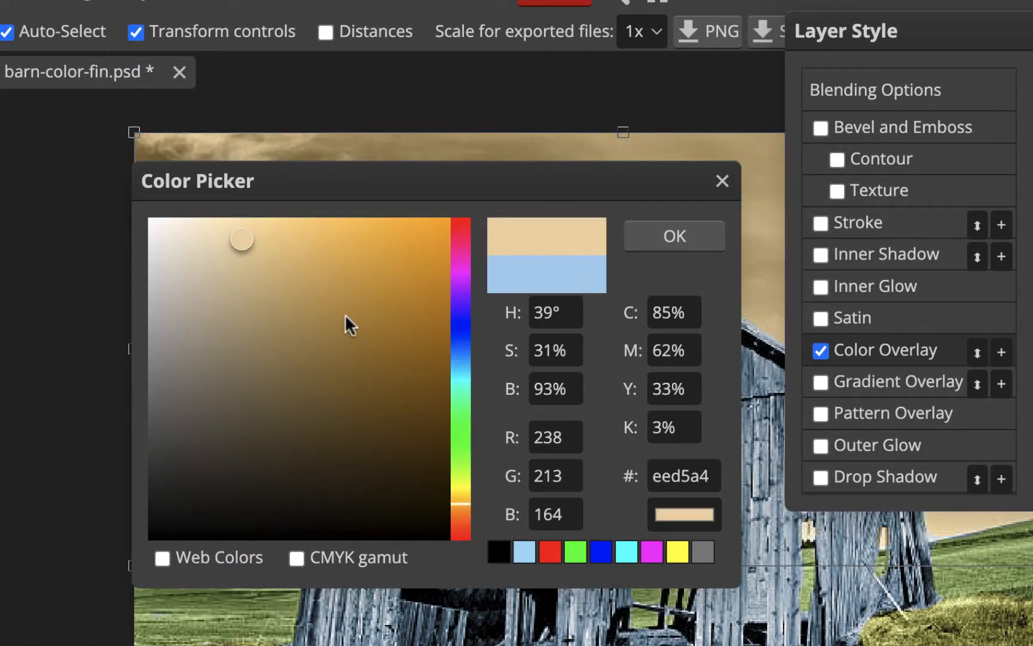
{"action": "left_click", "coordinate": [323, 228]}
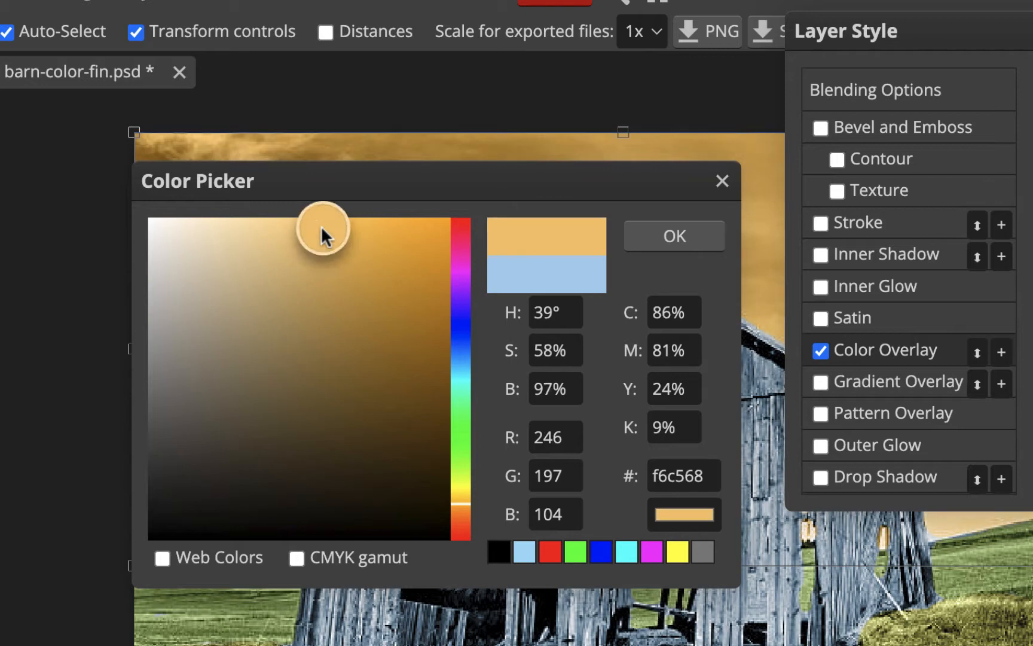
{"action": "left_click", "coordinate": [673, 236]}
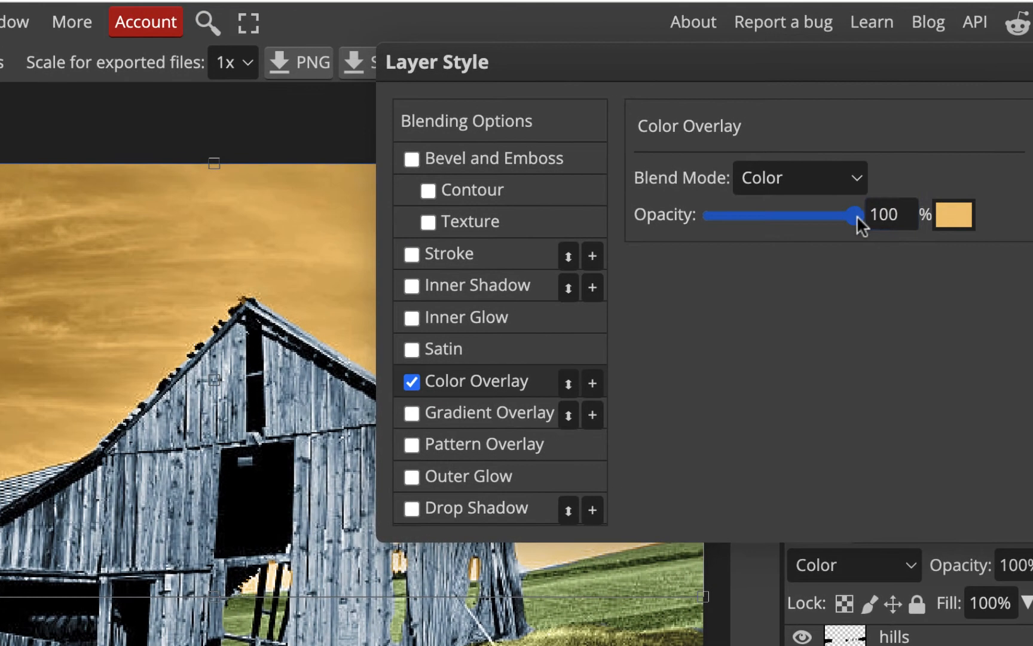
Set the sky's Color Overlay opacity to 50%, apply the layer style, and select the barn layer
{"action": "left_click_drag", "start_coordinate": [985, 205], "coordinate": [931, 207]}
{"action": "mouse_move", "coordinate": [799, 216]}
{"action": "left_mouse_down"}
{"action": "mouse_move", "coordinate": [853, 216]}
{"action": "mouse_move", "coordinate": [782, 214]}
{"action": "left_mouse_up"}
{"action": "left_click_drag", "start_coordinate": [685, 71], "coordinate": [964, 79]}
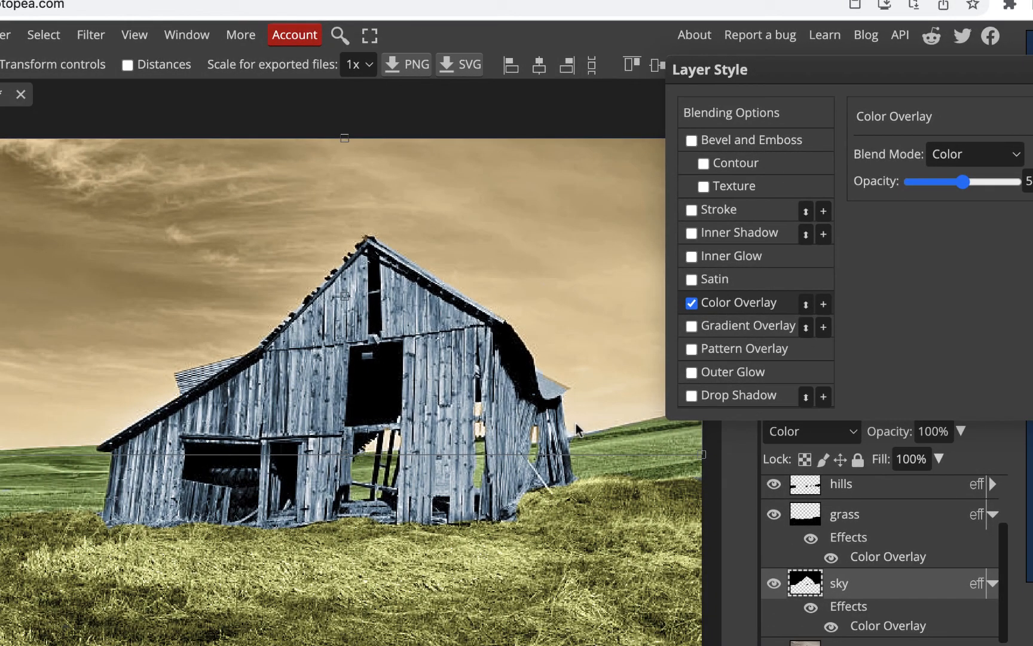
{"action": "left_click_drag", "start_coordinate": [941, 73], "coordinate": [660, 102]}
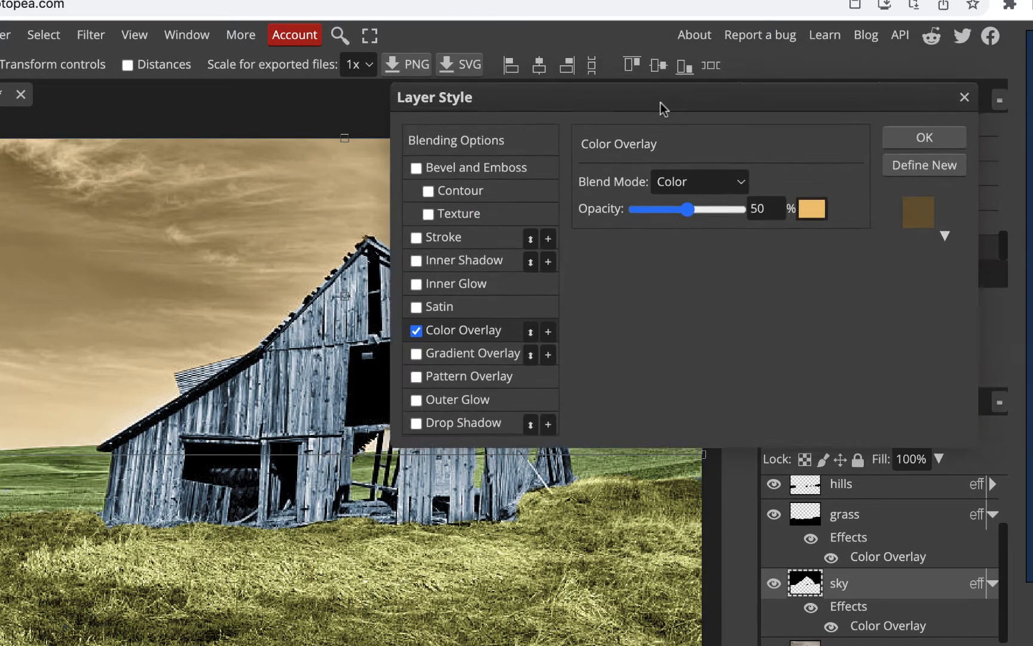
{"action": "left_click", "coordinate": [924, 141]}
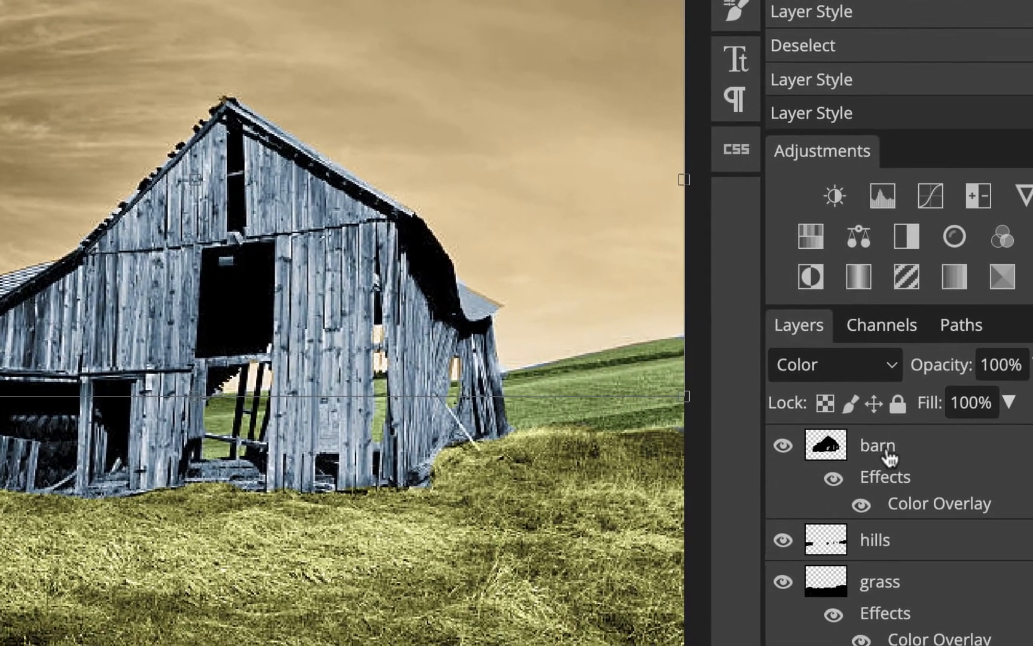
{"action": "left_click", "coordinate": [862, 447]}
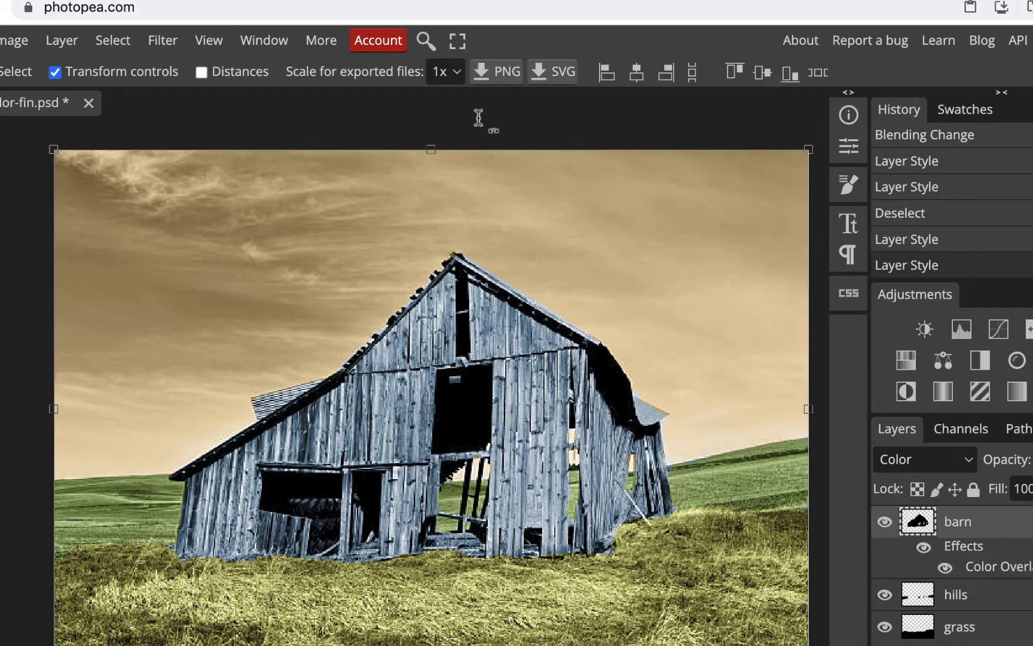
Switch to the Google image results for "black and white farm", open the iStock old barn photo's preview and copy the image
{"action": "left_click", "coordinate": [379, 3]}
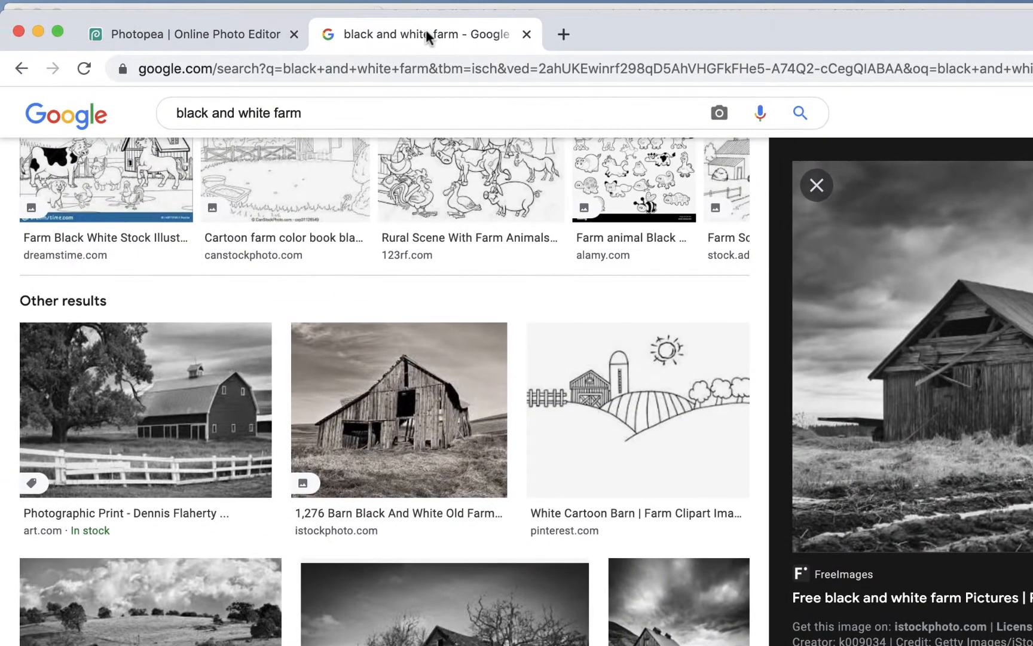
{"action": "scroll", "coordinate": [479, 196], "scroll_direction": "up", "scroll_amount": 10}
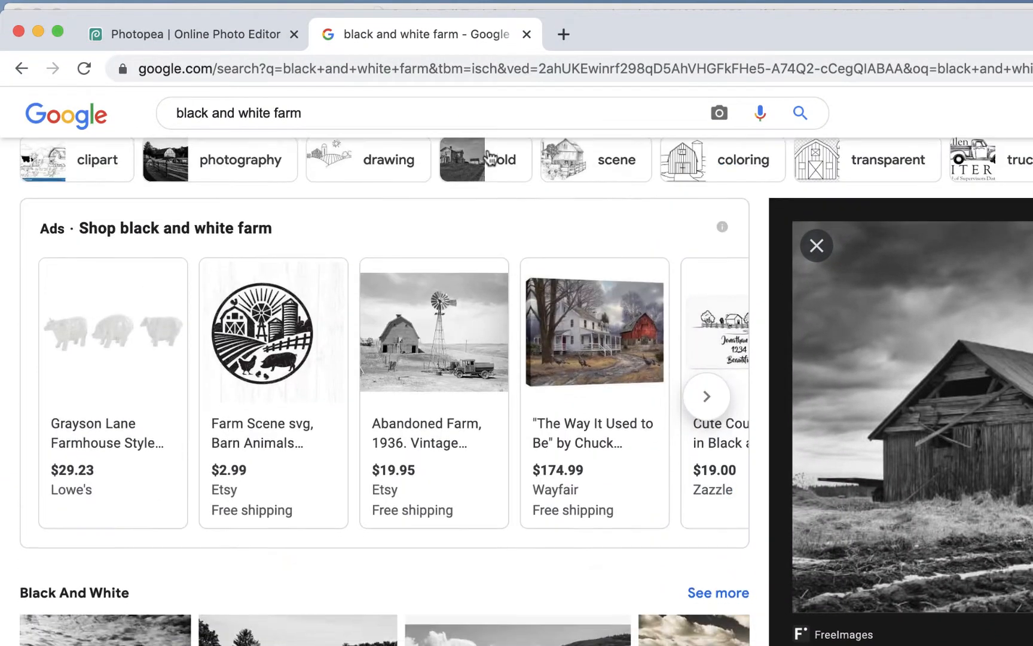
{"action": "scroll", "coordinate": [492, 156], "scroll_direction": "down", "scroll_amount": 8}
{"action": "scroll", "coordinate": [465, 604], "scroll_direction": "down", "scroll_amount": 2}
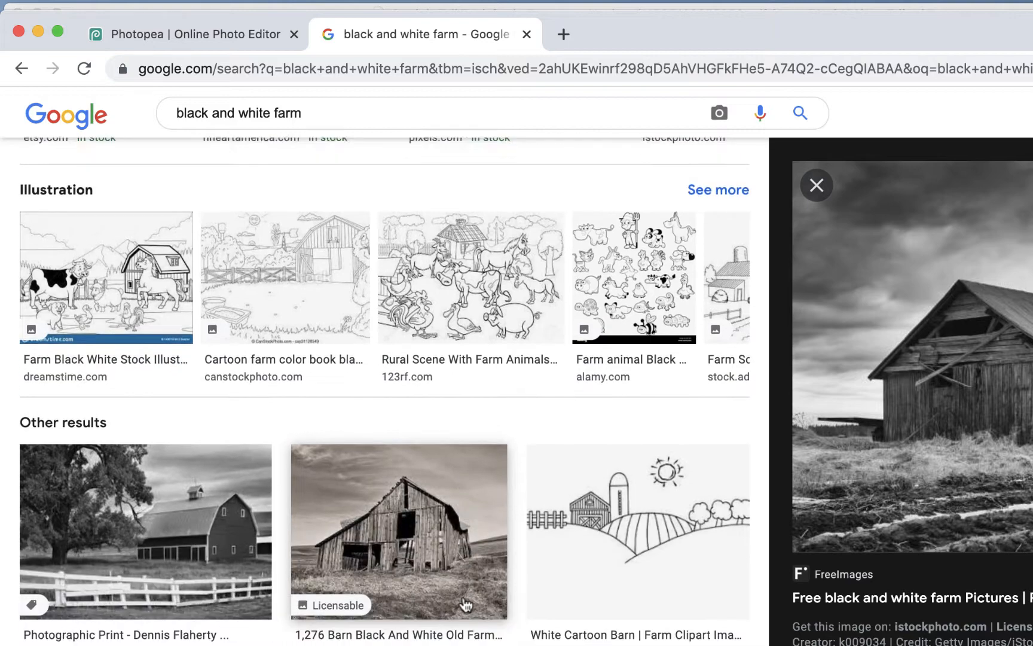
{"action": "left_click", "coordinate": [502, 554]}
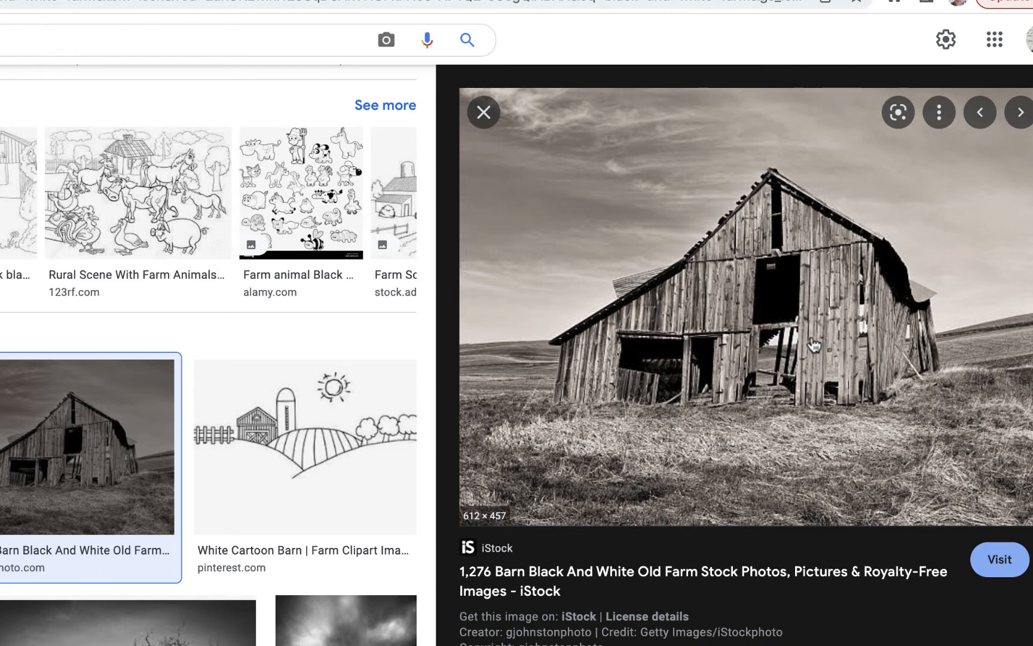
{"action": "right_click", "coordinate": [760, 291]}
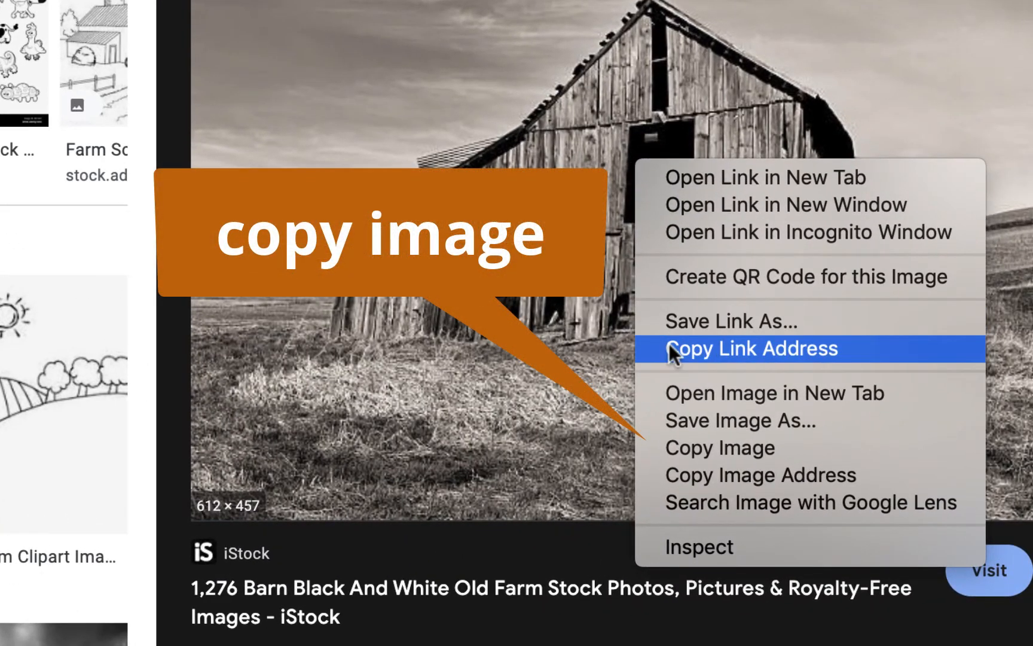
{"action": "left_click", "coordinate": [670, 448]}
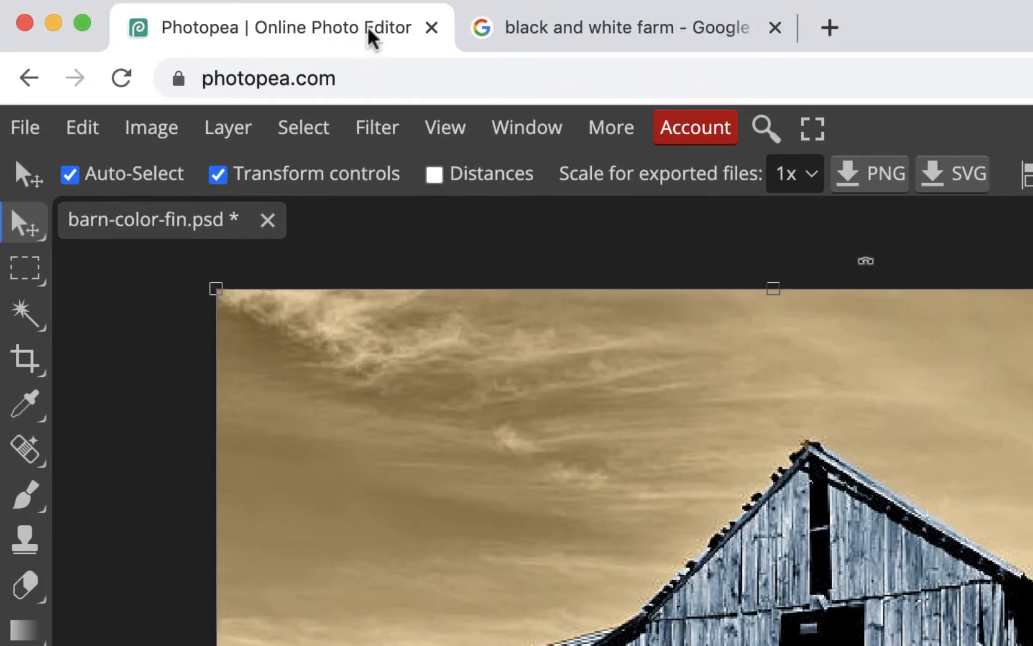
In Photopea, create a new 612 × 457 pixel project with a white background and paste the copied barn photo into it
{"action": "left_click", "coordinate": [26, 127]}
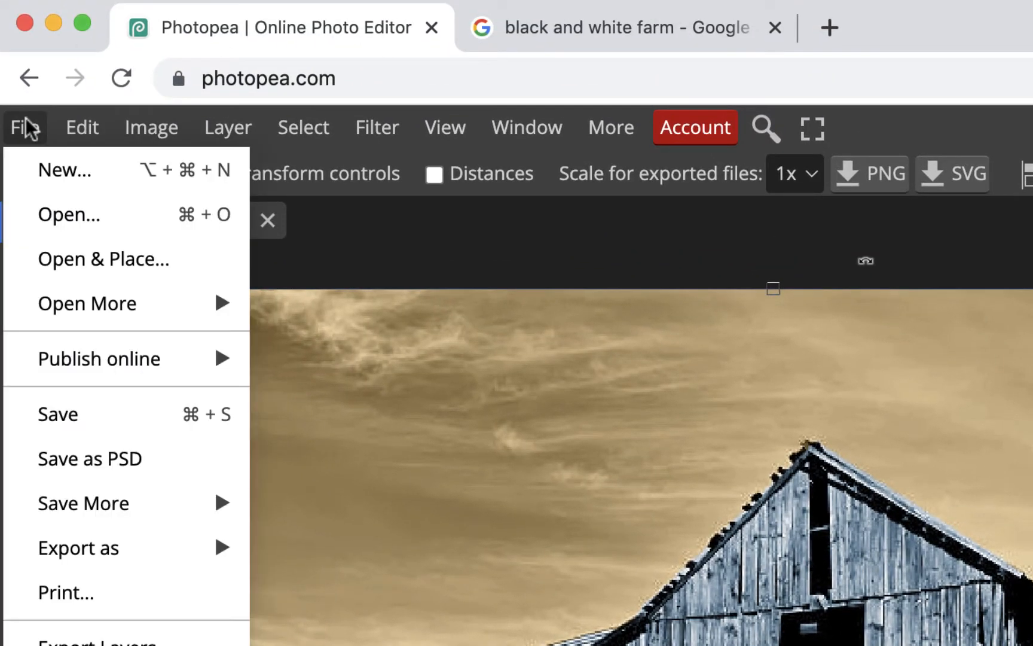
{"action": "left_click", "coordinate": [43, 172]}
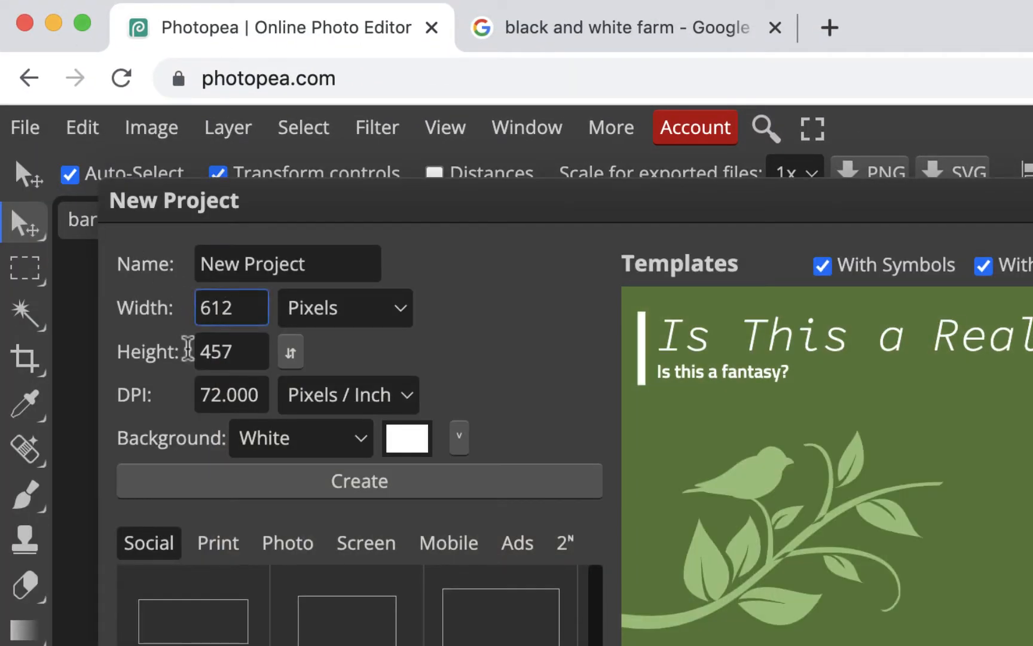
{"action": "left_click", "coordinate": [392, 481]}
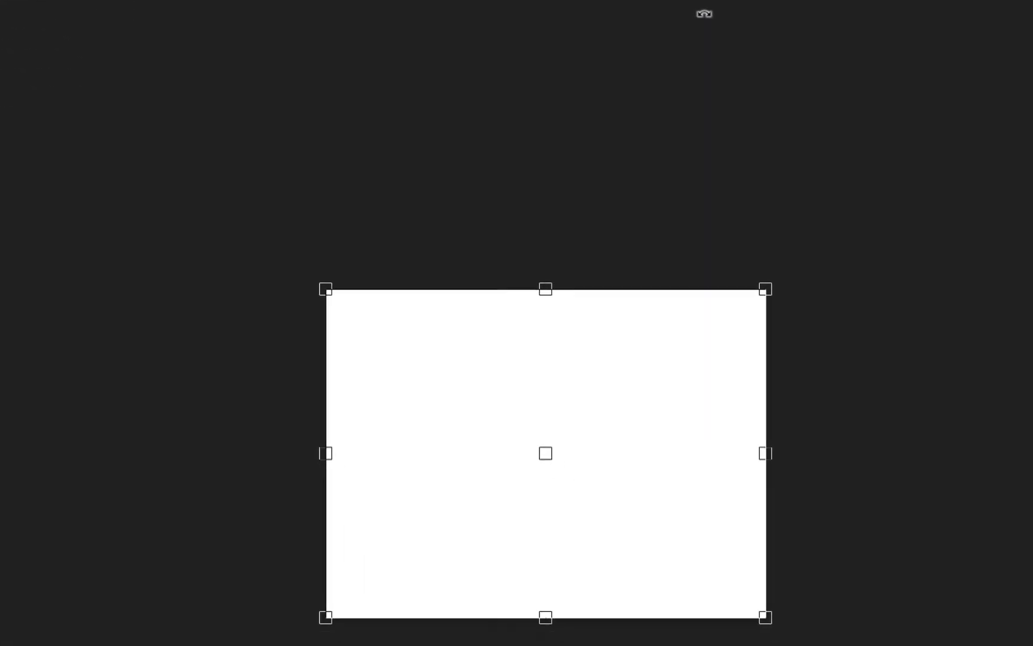
{"action": "key", "text": "super+v"}
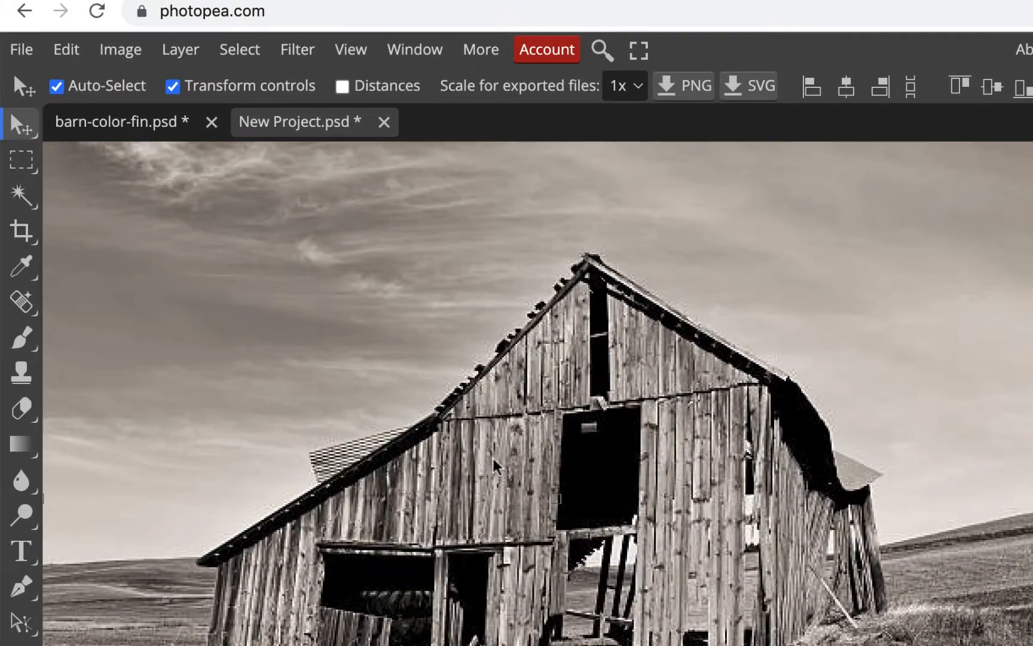
Rename the pasted barn photo's layer to farm
{"action": "scroll", "coordinate": [551, 524], "scroll_direction": "down", "scroll_amount": 3}
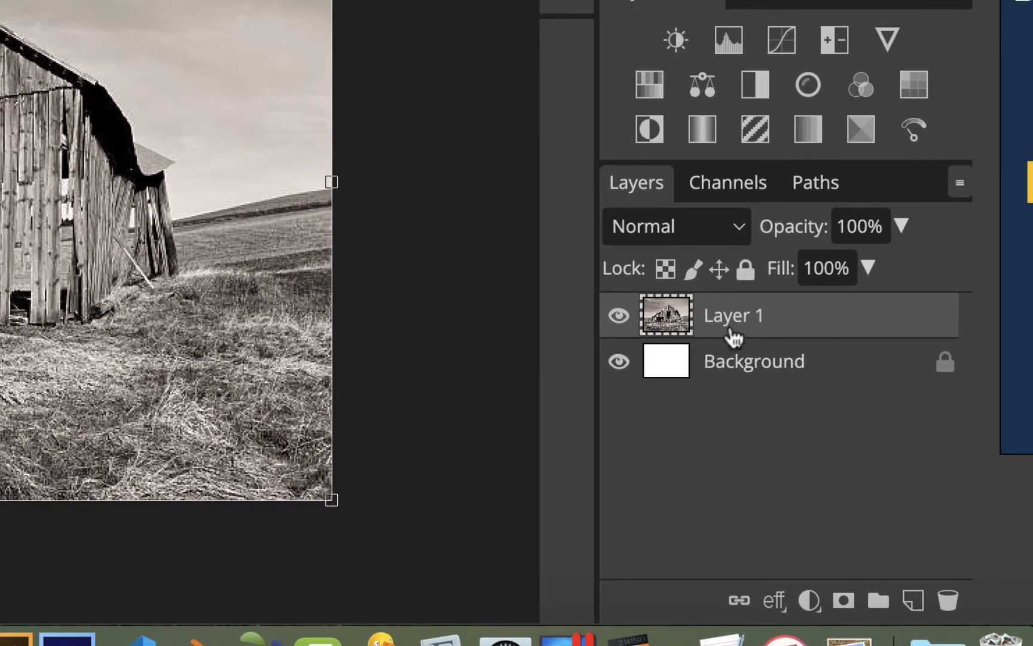
{"action": "double_click", "coordinate": [731, 330]}
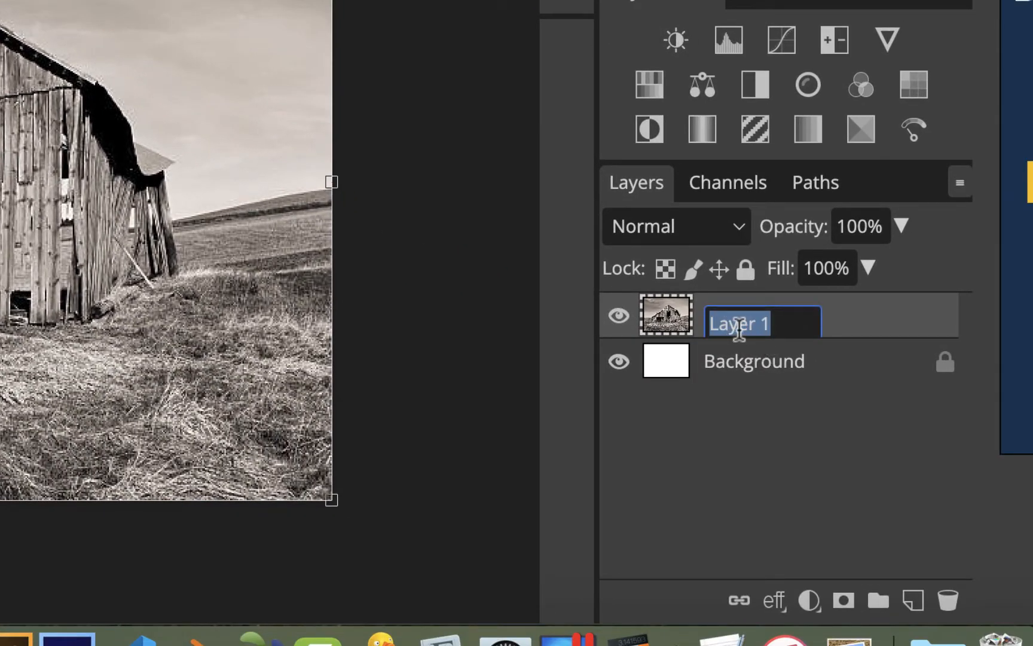
{"action": "type", "text": "farm"}
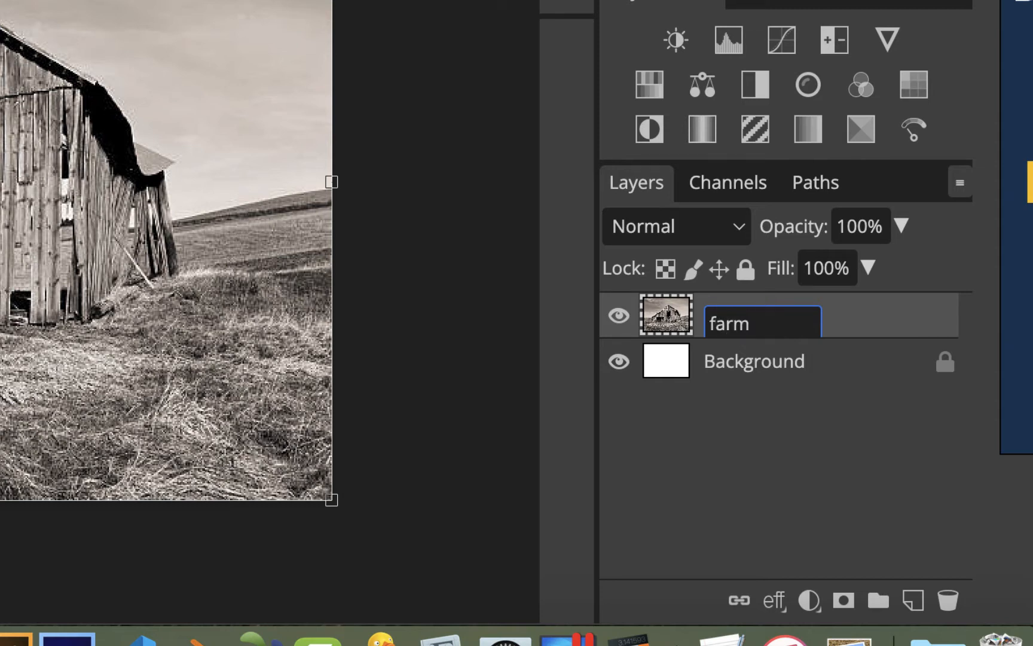
{"action": "key", "text": "Return"}
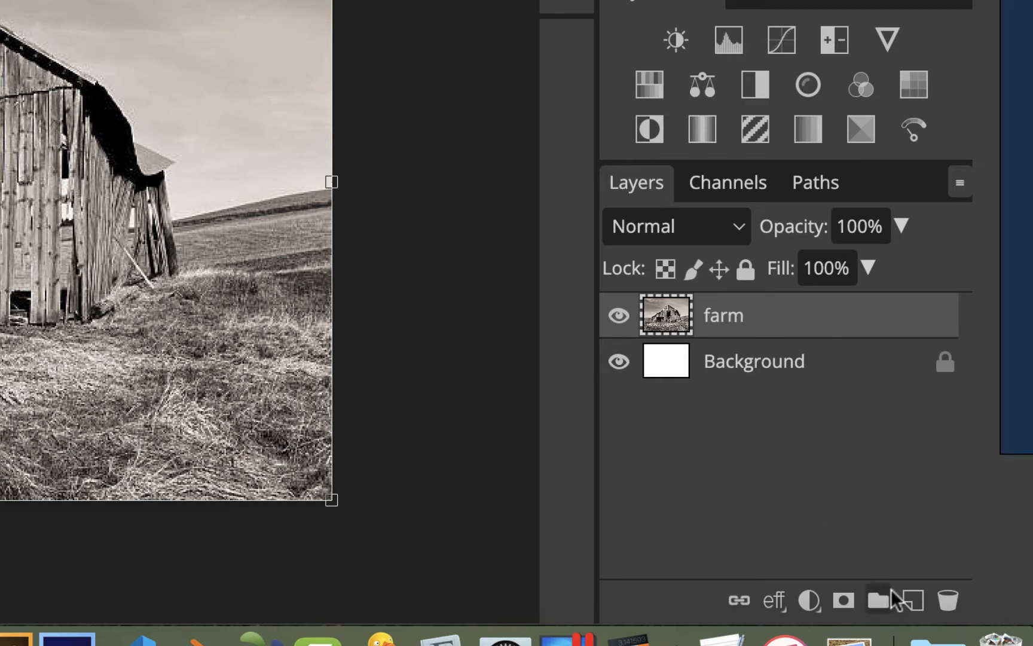
Add a new empty layer above the farm layer and name it sky
{"action": "left_click", "coordinate": [914, 599]}
{"action": "double_click", "coordinate": [733, 315]}
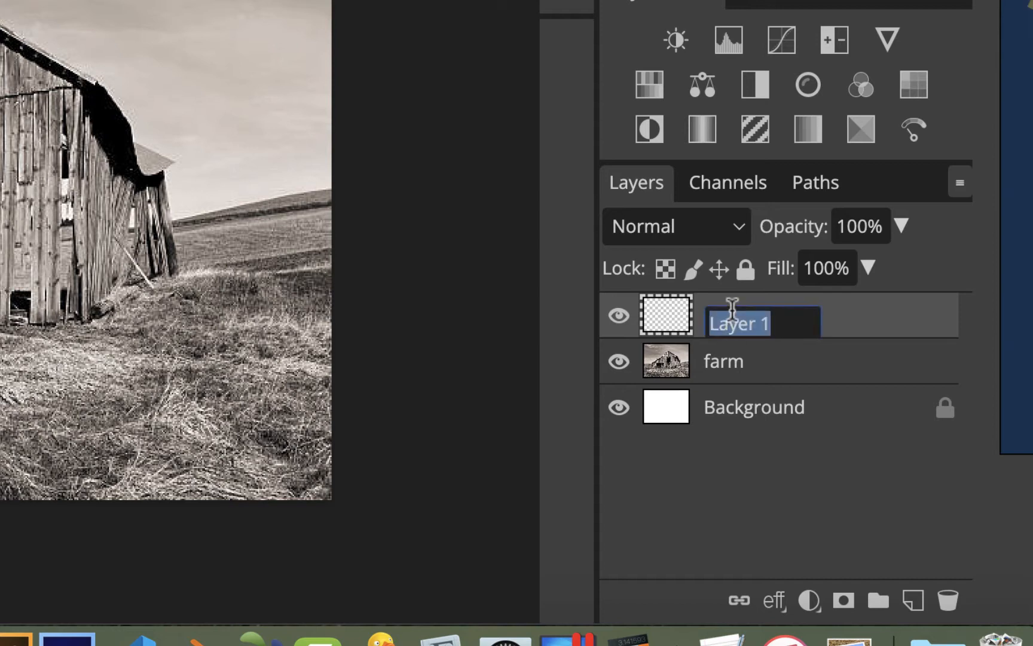
{"action": "type", "text": "sky"}
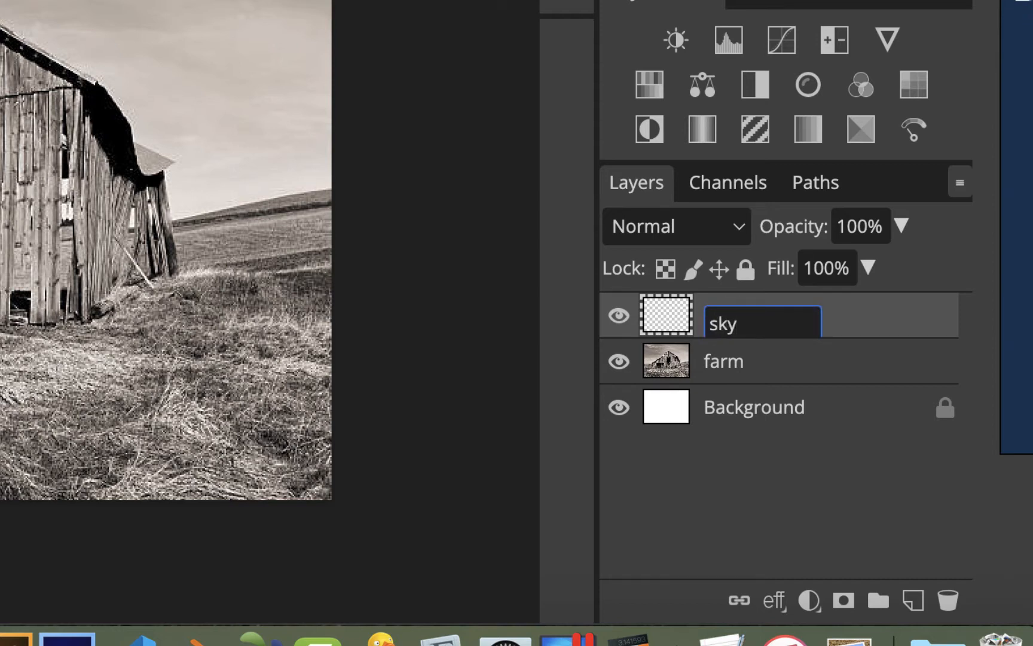
{"action": "key", "text": "Return"}
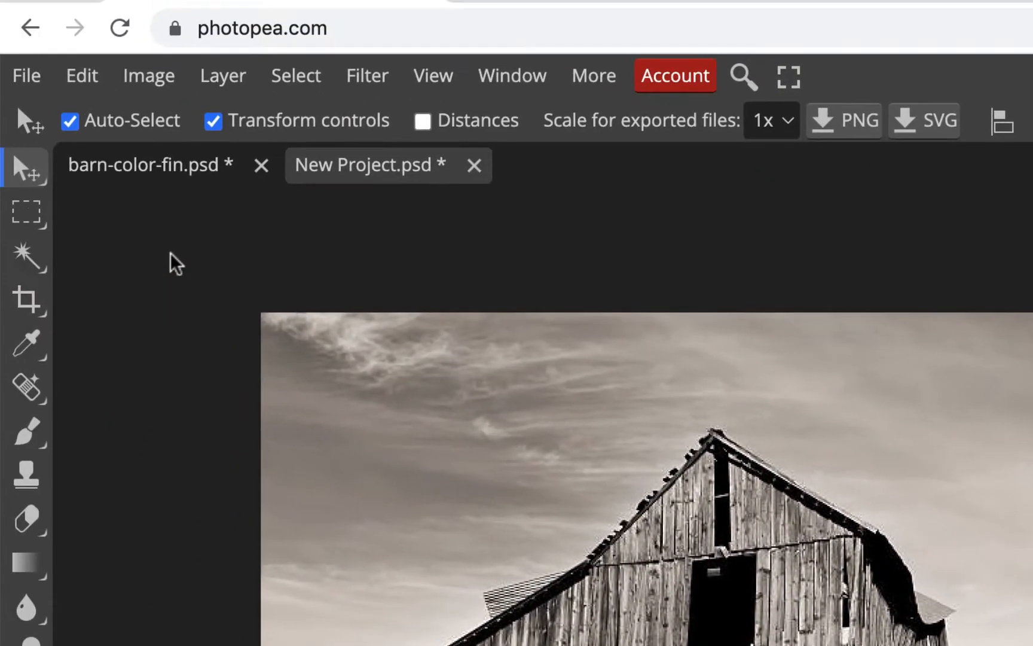
Paint black over the open sky around the barn on the sky layer with a 100 px brush
{"action": "left_click", "coordinate": [35, 429]}
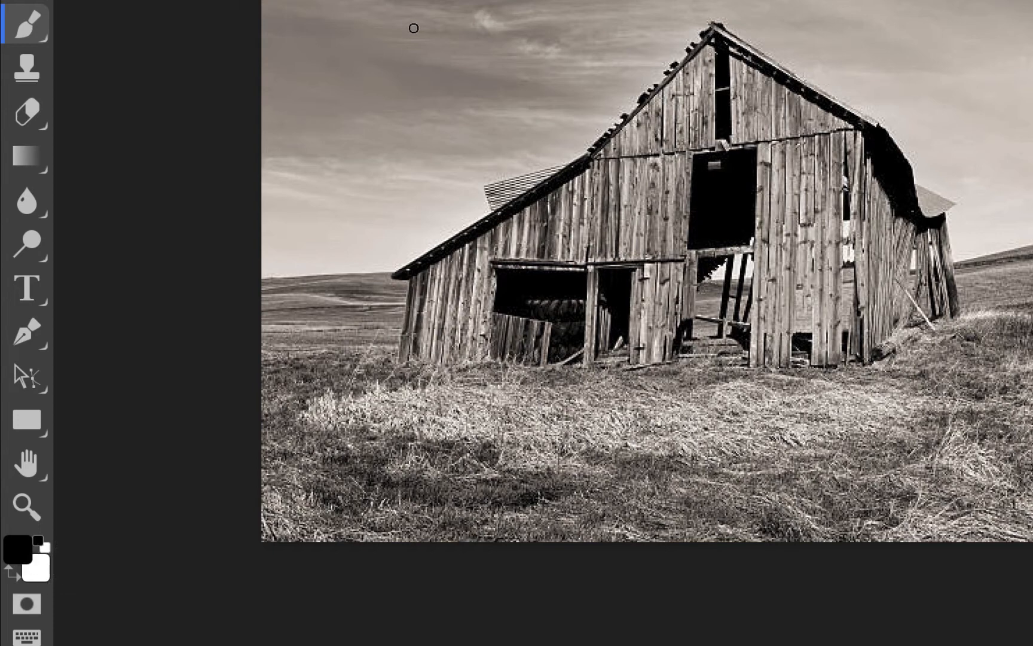
{"action": "key", "text": "]"}
{"action": "key", "text": "]"}
{"action": "key", "text": "]"}
{"action": "key", "text": "]"}
{"action": "key", "text": "]"}
{"action": "key", "text": "]"}
{"action": "key", "text": "]"}
{"action": "key", "text": "]"}
{"action": "key", "text": "]"}
{"action": "key", "text": "]"}
{"action": "key", "text": "]"}
{"action": "key", "text": "]"}
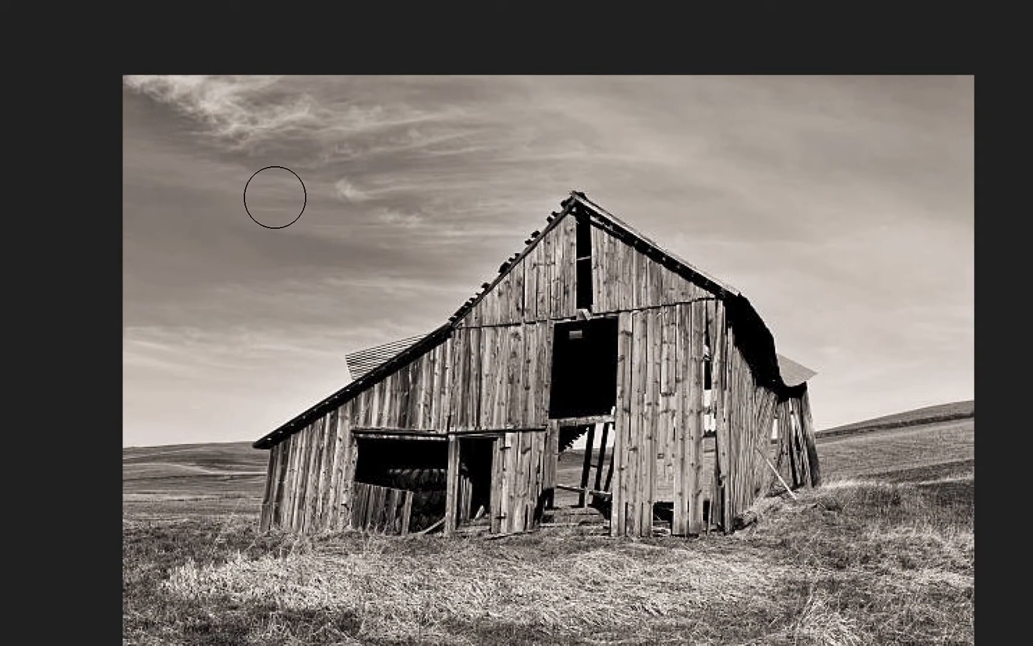
{"action": "key", "text": "]"}
{"action": "key", "text": "]"}
{"action": "key", "text": "]"}
{"action": "key", "text": "]"}
{"action": "key", "text": "]"}
{"action": "key", "text": "]"}
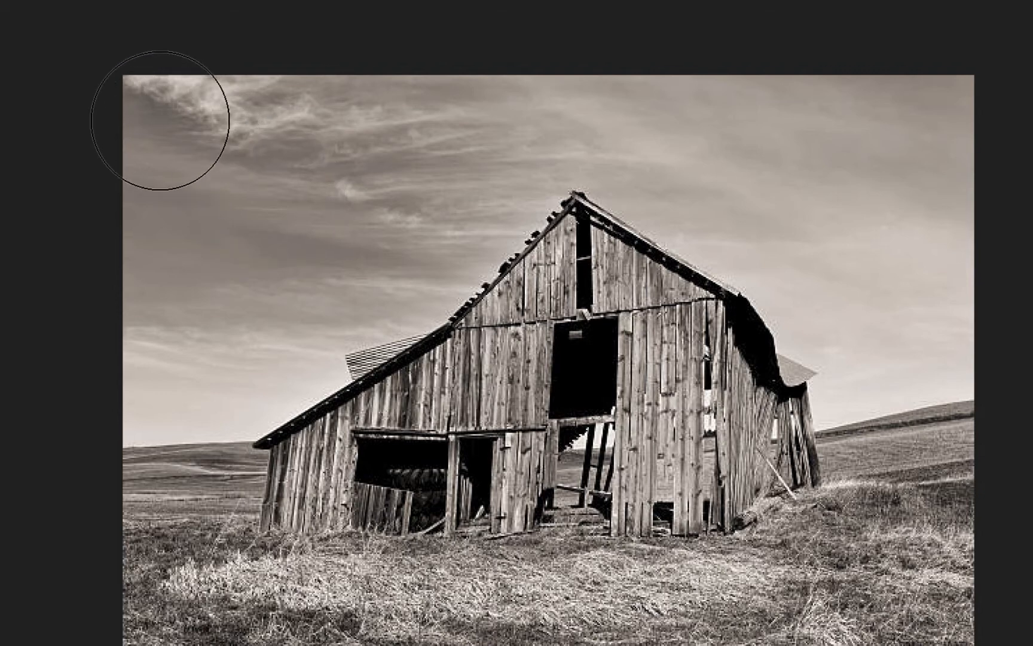
{"action": "left_click_drag", "start_coordinate": [143, 116], "coordinate": [476, 101]}
{"action": "mouse_move", "coordinate": [381, 169]}
{"action": "left_mouse_down"}
{"action": "mouse_move", "coordinate": [184, 271]}
{"action": "mouse_move", "coordinate": [149, 246]}
{"action": "mouse_move", "coordinate": [168, 192]}
{"action": "mouse_move", "coordinate": [545, 101]}
{"action": "mouse_move", "coordinate": [614, 99]}
{"action": "mouse_move", "coordinate": [710, 123]}
{"action": "mouse_move", "coordinate": [854, 94]}
{"action": "mouse_move", "coordinate": [940, 92]}
{"action": "mouse_move", "coordinate": [950, 208]}
{"action": "mouse_move", "coordinate": [913, 235]}
{"action": "mouse_move", "coordinate": [727, 164]}
{"action": "mouse_move", "coordinate": [823, 222]}
{"action": "mouse_move", "coordinate": [843, 257]}
{"action": "mouse_move", "coordinate": [898, 295]}
{"action": "mouse_move", "coordinate": [987, 292]}
{"action": "left_mouse_up"}
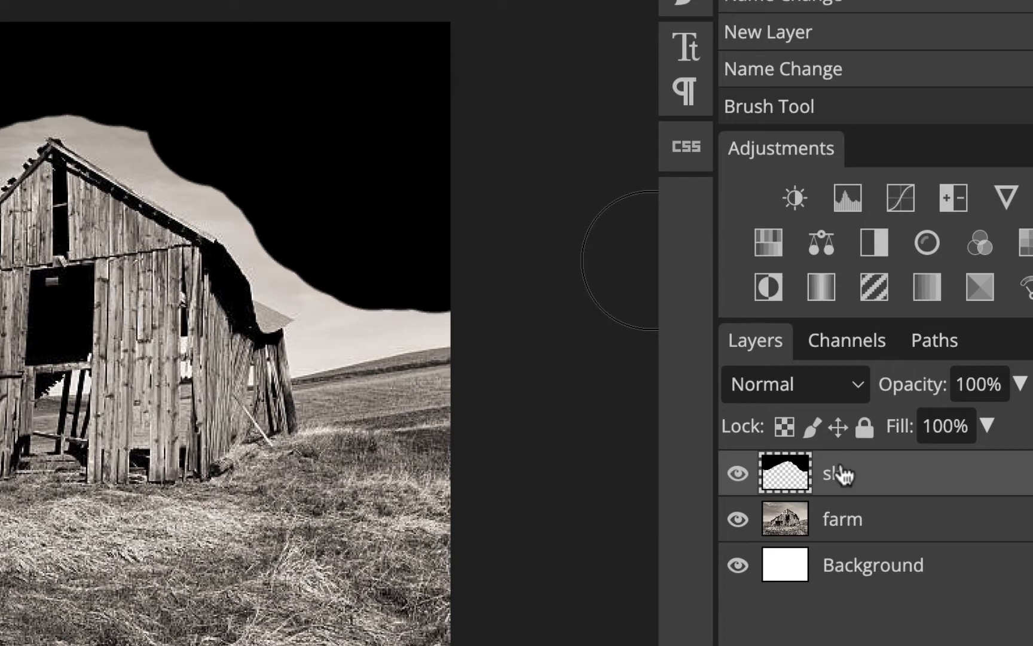
Set the sky layer's blend mode to Color
{"action": "left_click", "coordinate": [841, 383]}
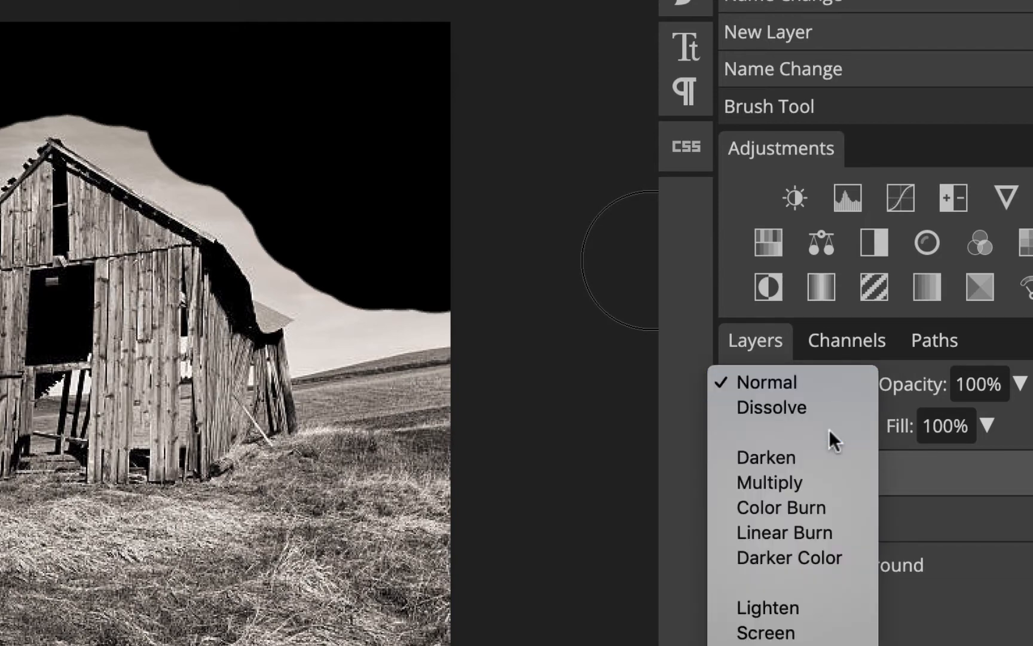
{"action": "scroll", "coordinate": [829, 430], "scroll_direction": "down", "scroll_amount": 5}
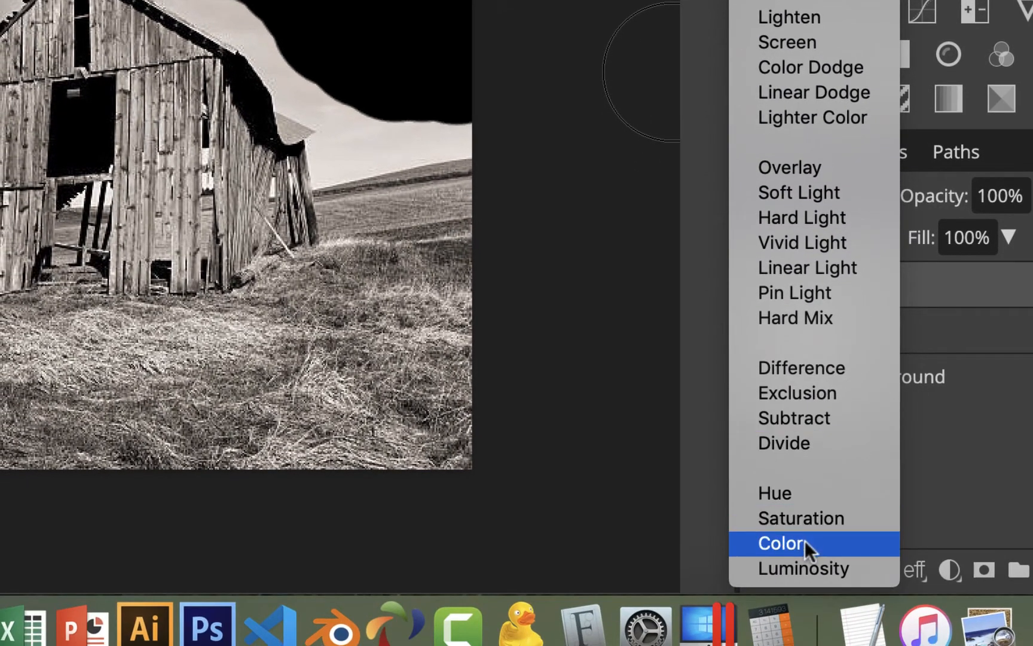
{"action": "left_click", "coordinate": [793, 645]}
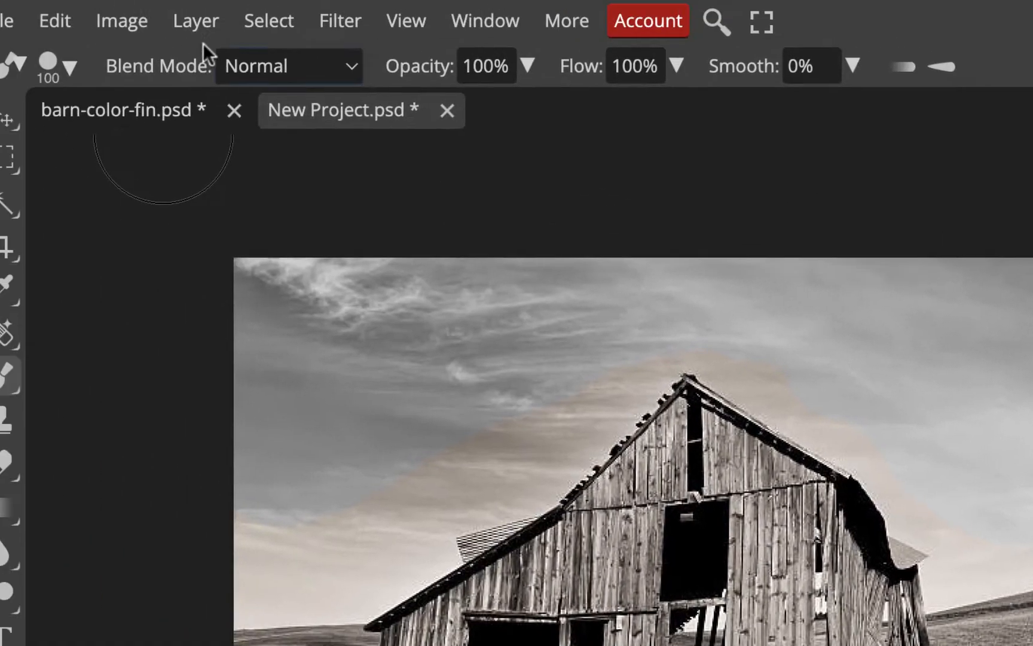
Add a Color Overlay effect to the sky layer and set its color to light blue 7bbbe9
{"action": "left_click", "coordinate": [223, 31]}
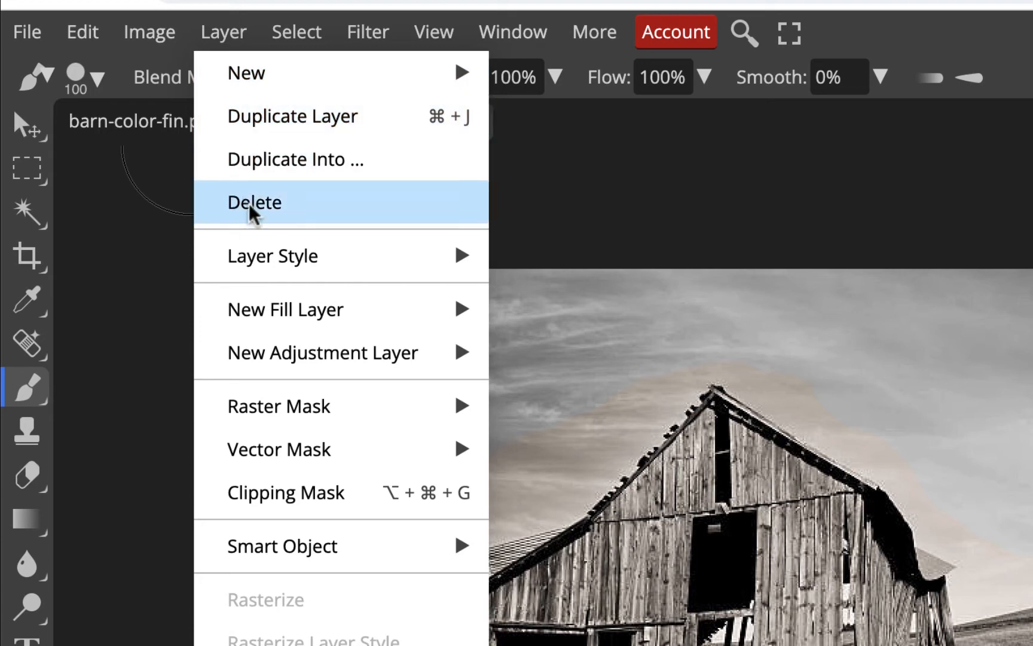
{"action": "mouse_move", "coordinate": [267, 317]}
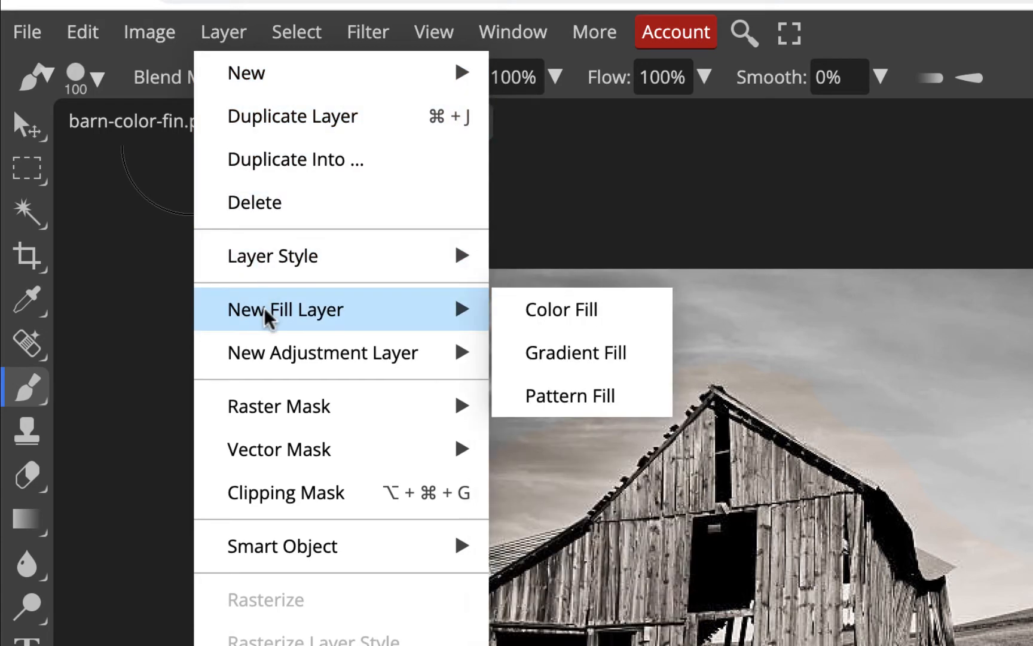
{"action": "mouse_move", "coordinate": [282, 269]}
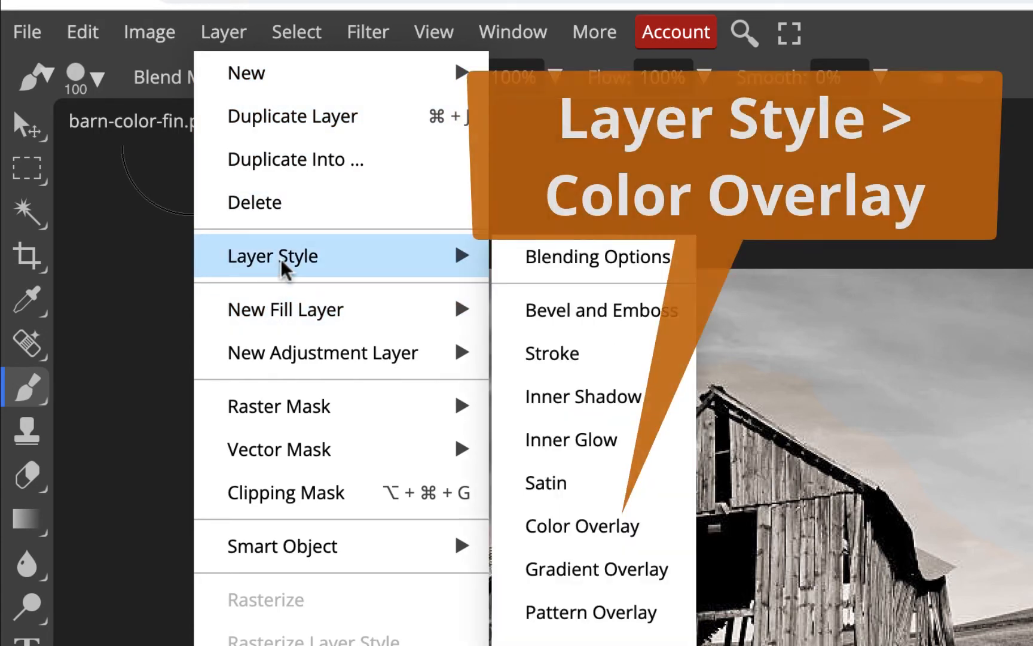
{"action": "left_click", "coordinate": [582, 526]}
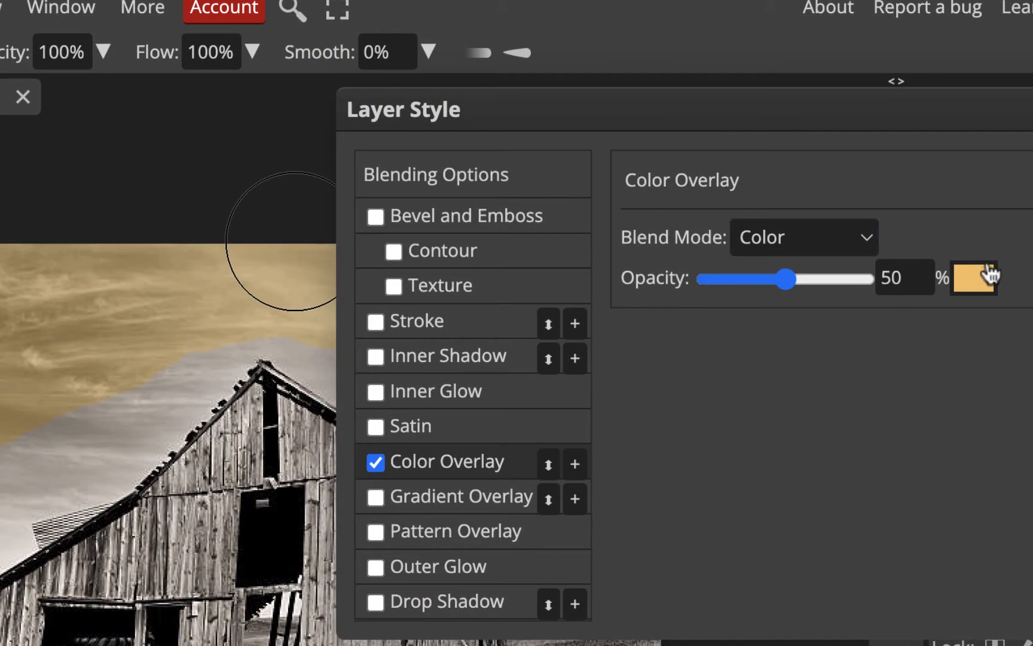
{"action": "left_click", "coordinate": [991, 290]}
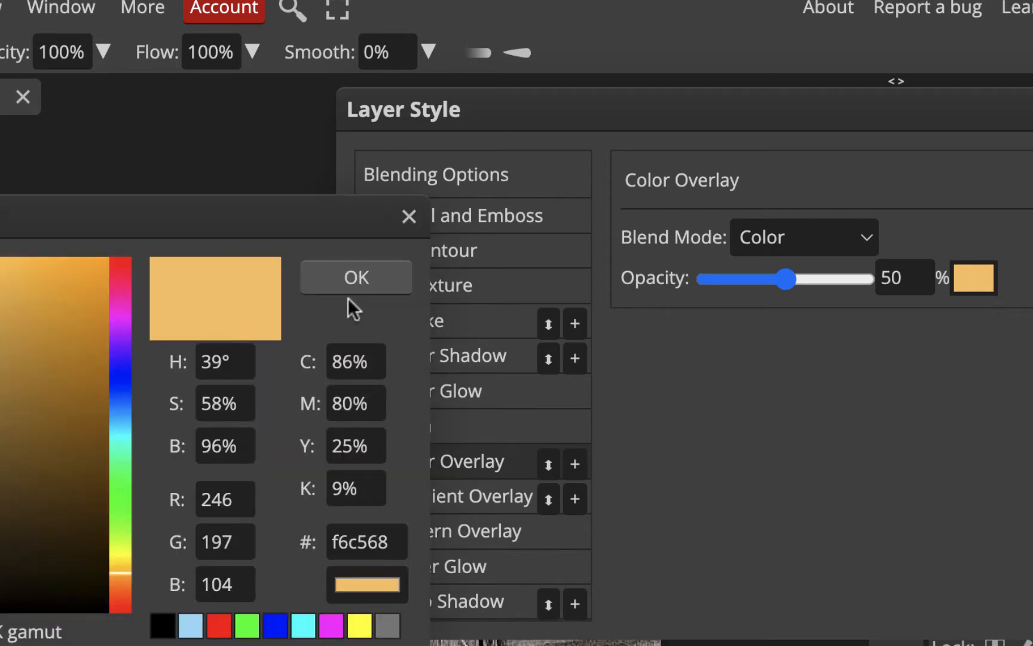
{"action": "left_click", "coordinate": [306, 625]}
{"action": "left_click", "coordinate": [121, 409]}
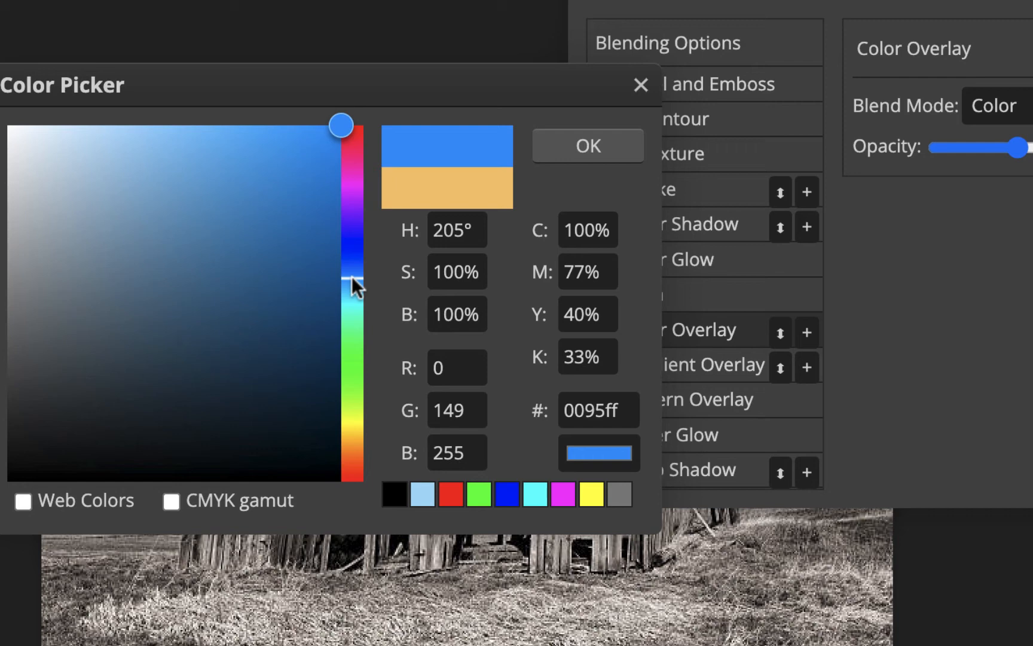
{"action": "left_click", "coordinate": [162, 155]}
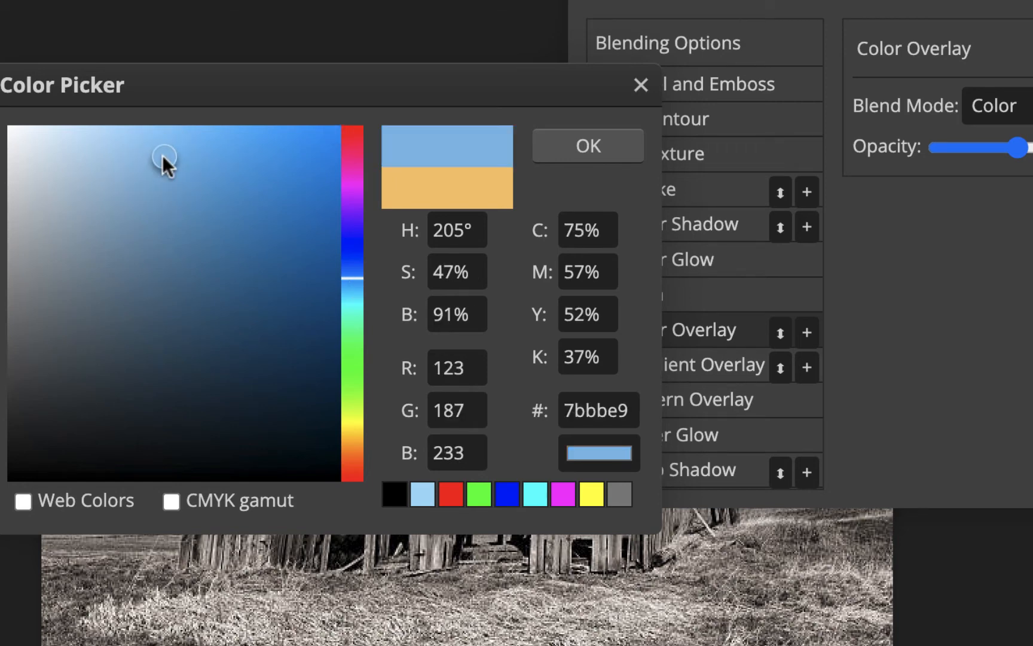
{"action": "left_click", "coordinate": [587, 140]}
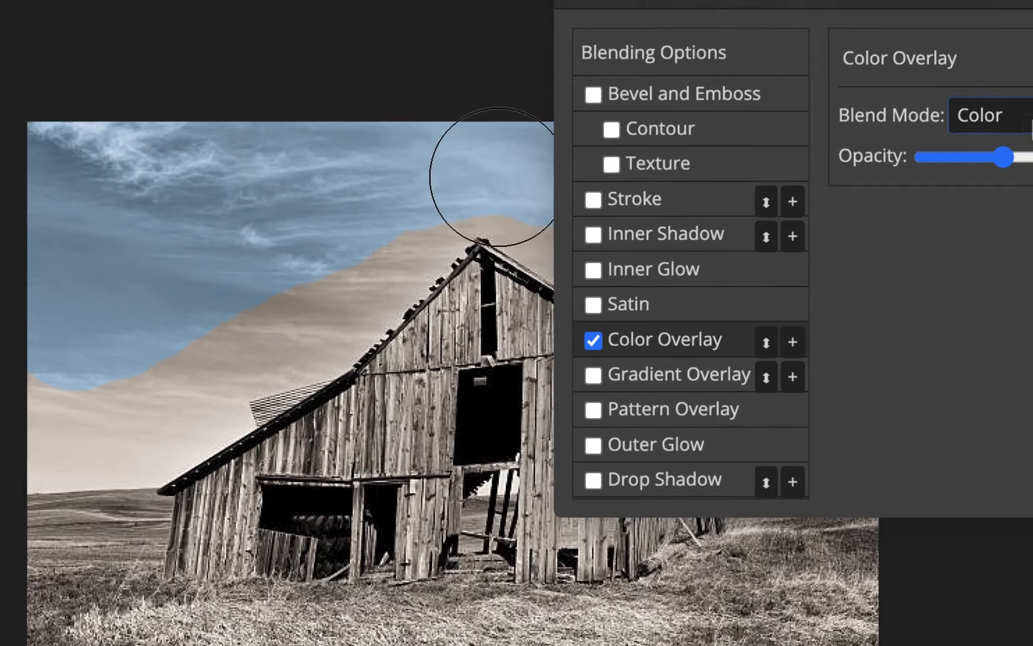
Try the sky's Color Overlay with the Normal blend mode at 100% opacity
{"action": "left_click", "coordinate": [1011, 115]}
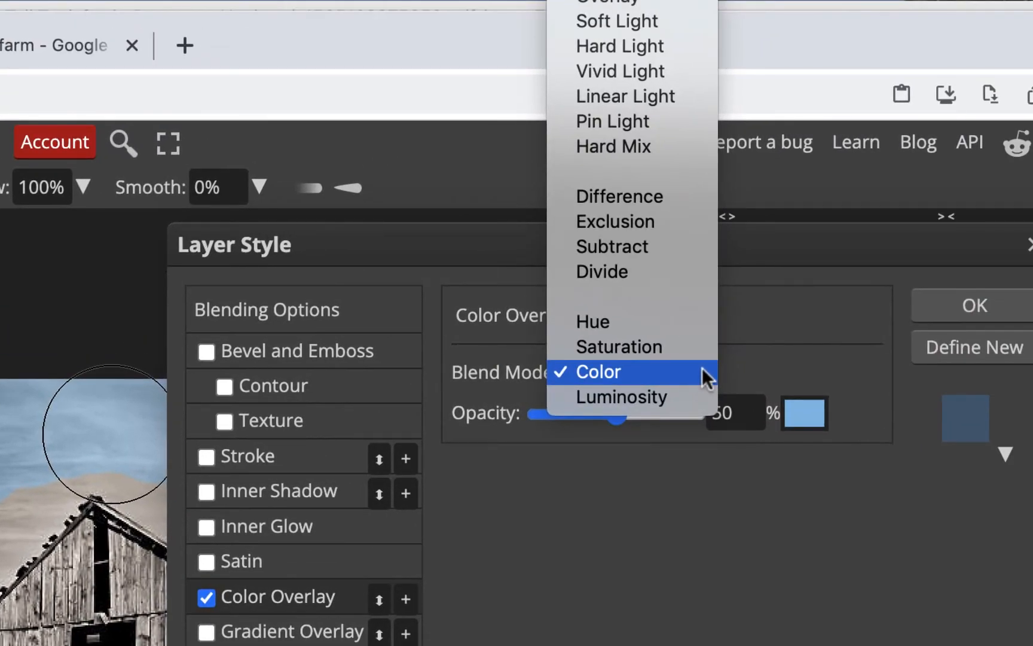
{"action": "scroll", "coordinate": [702, 364], "scroll_direction": "up", "scroll_amount": 6}
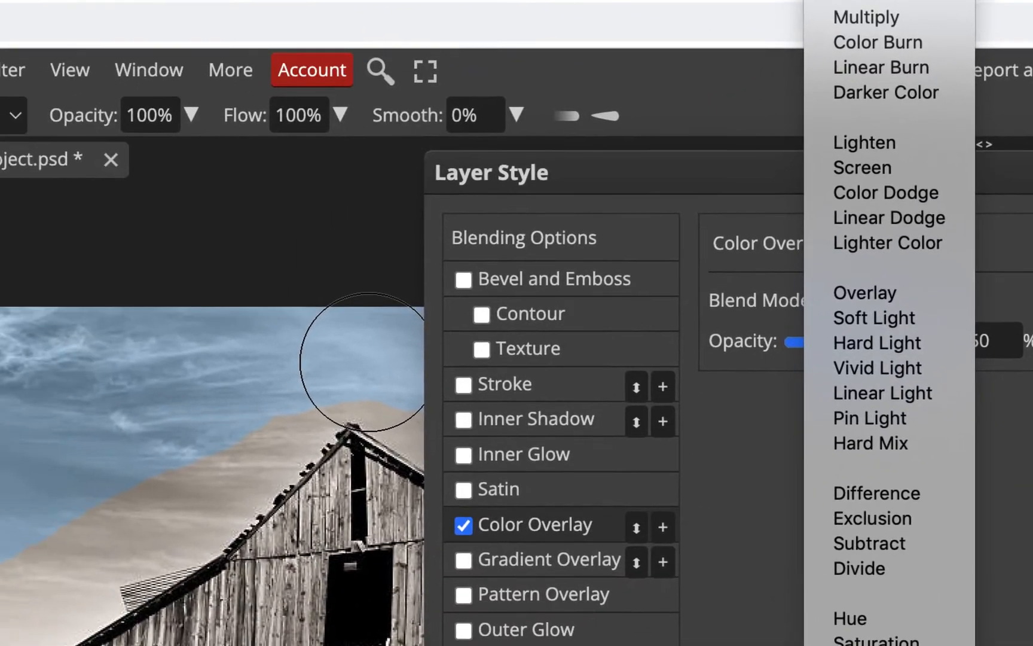
{"action": "left_click", "coordinate": [671, 2]}
{"action": "left_click_drag", "start_coordinate": [687, 393], "coordinate": [798, 404]}
{"action": "left_click", "coordinate": [811, 399]}
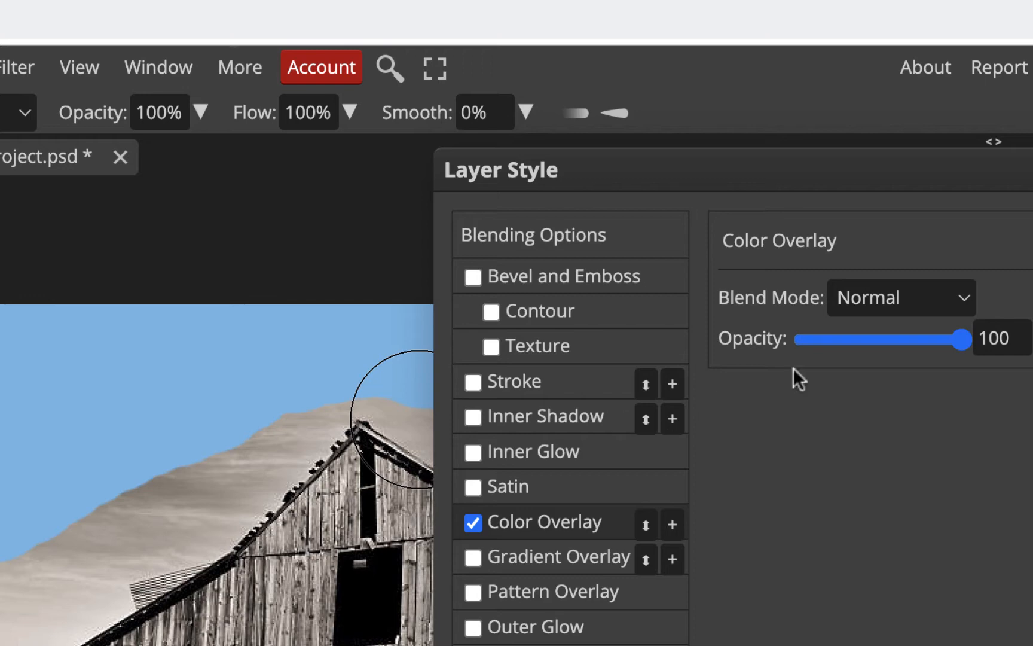
Set the sky's Color Overlay to the Color blend mode at 69% opacity and apply the layer style
{"action": "left_click", "coordinate": [957, 299]}
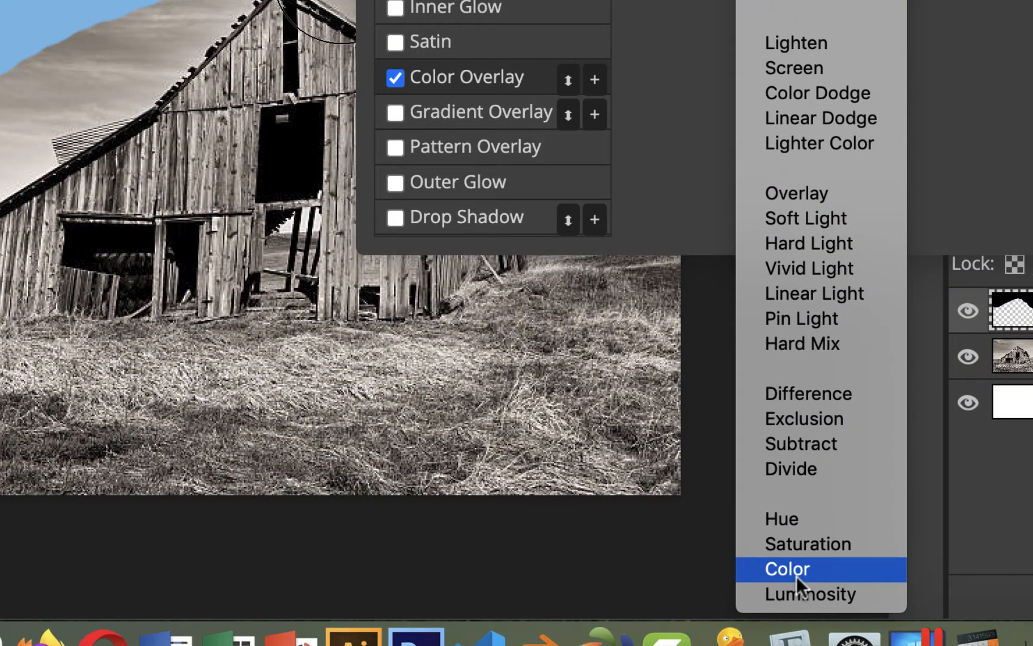
{"action": "left_click", "coordinate": [796, 574]}
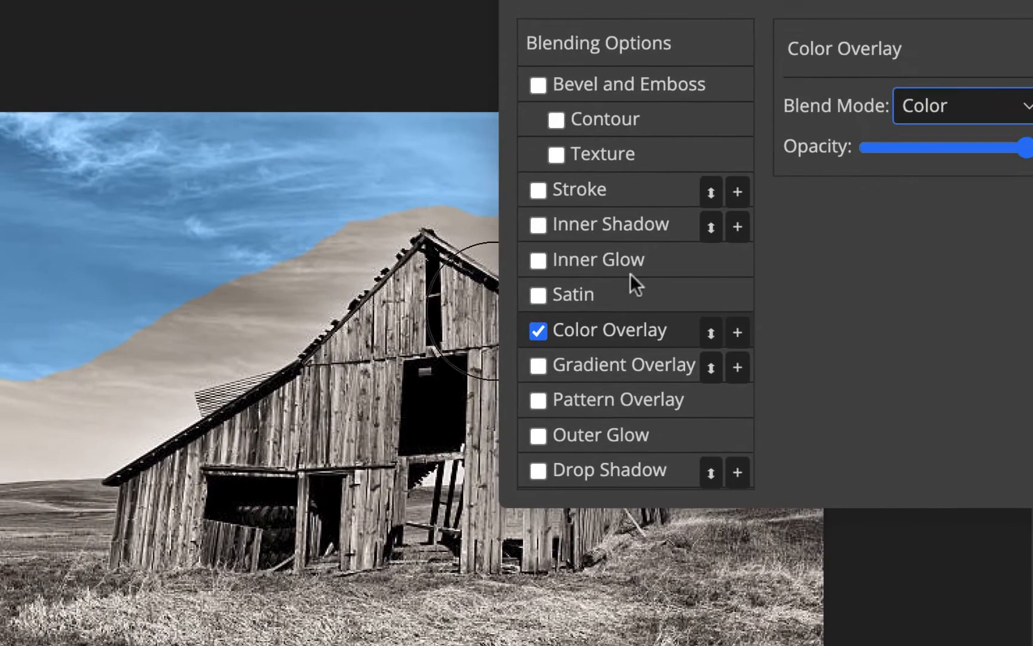
{"action": "left_click_drag", "start_coordinate": [1021, 138], "coordinate": [975, 141]}
{"action": "left_click_drag", "start_coordinate": [819, 214], "coordinate": [817, 213]}
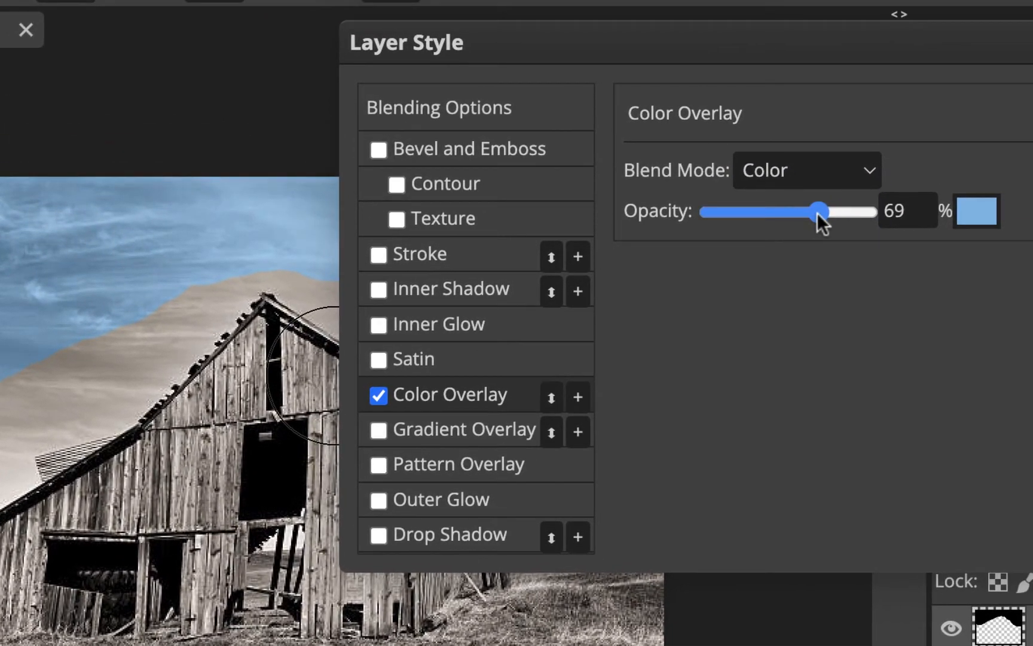
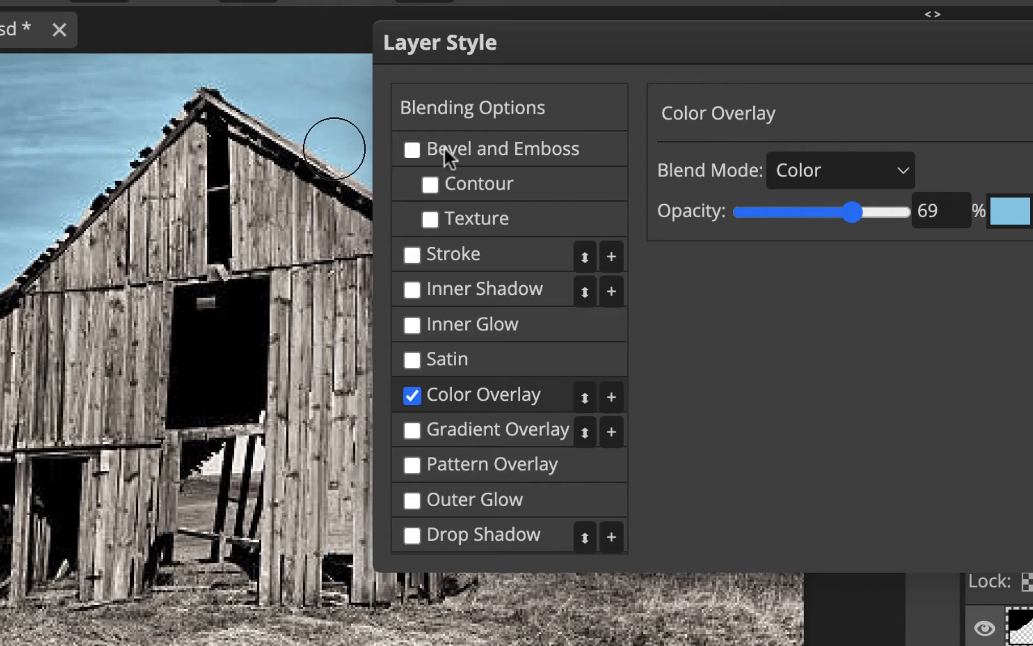
{"action": "key", "text": "Return"}
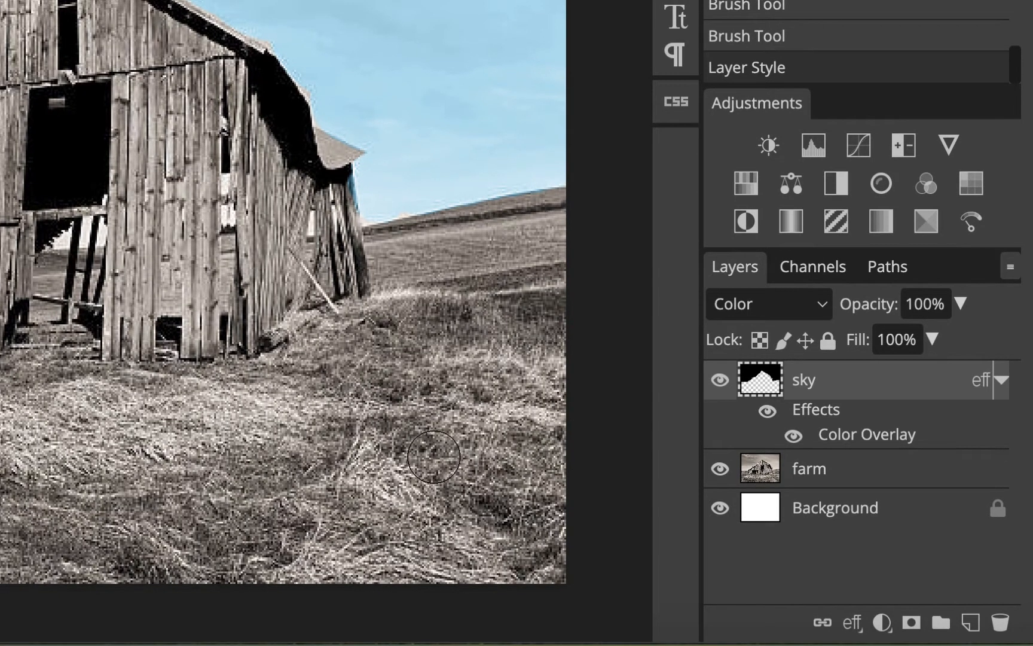
Add a new empty layer above the sky layer and name it hay
{"action": "left_click", "coordinate": [971, 623]}
{"action": "double_click", "coordinate": [820, 382]}
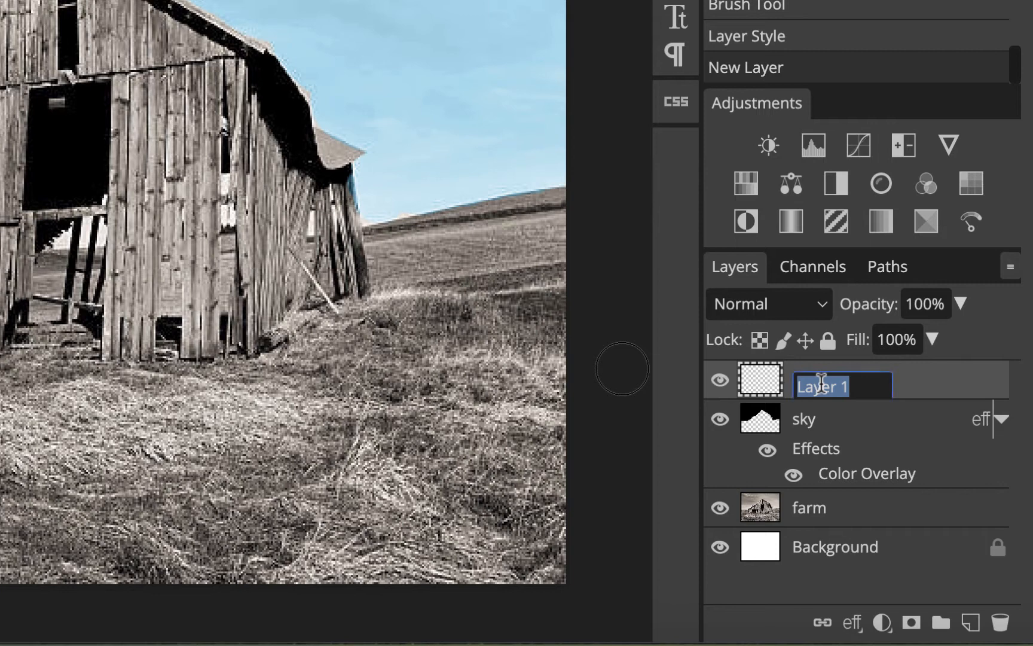
{"action": "type", "text": "hay"}
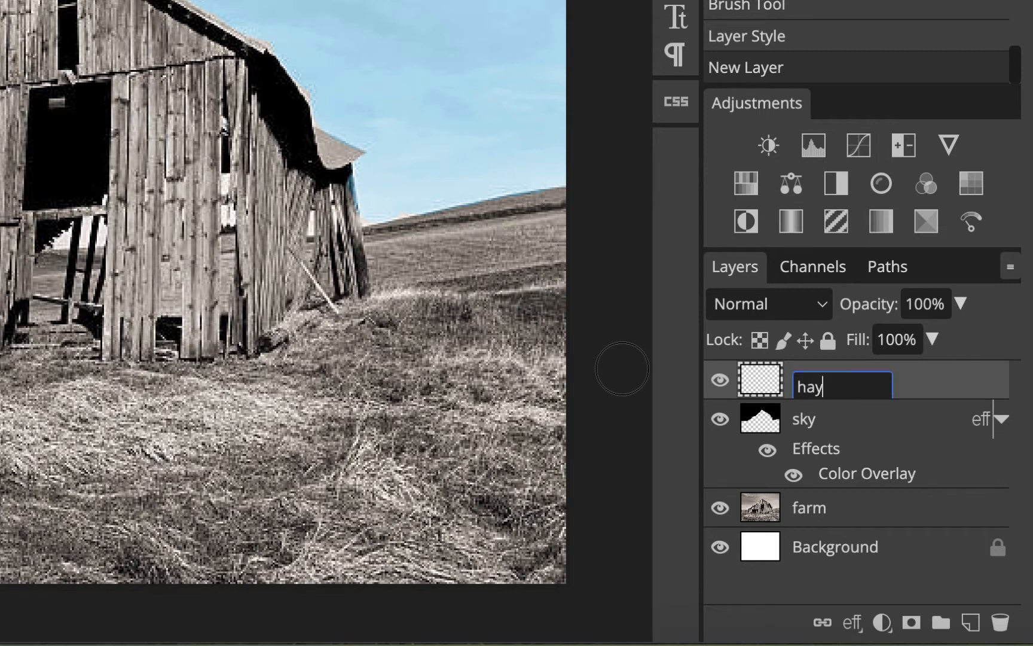
{"action": "key", "text": "Return"}
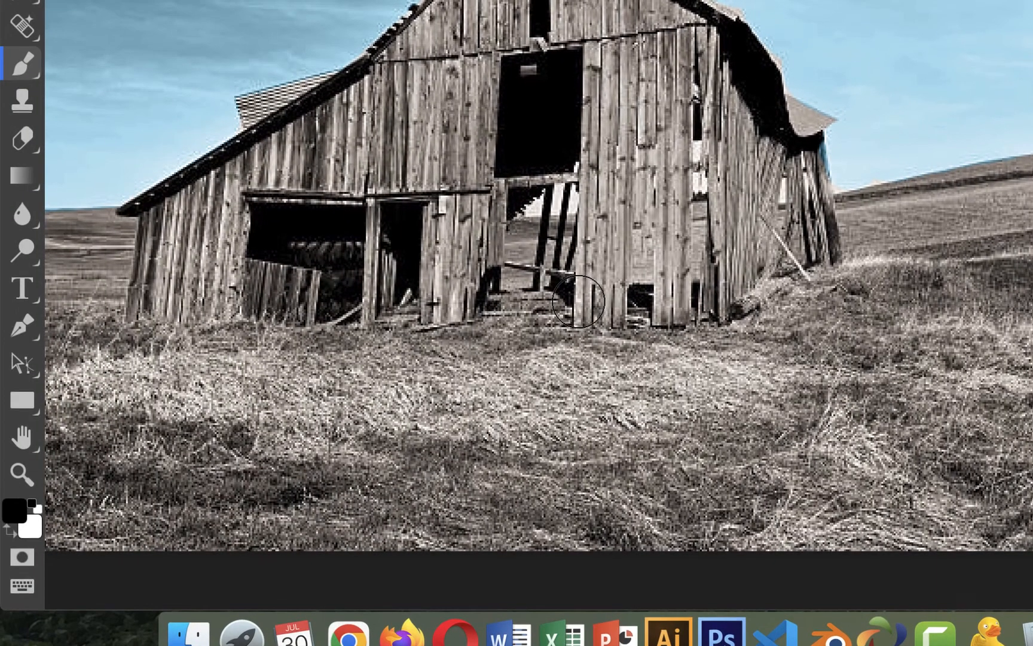
Set the brush to a size of 80 px with 75% hardness
{"action": "key", "text": "bracketright"}
{"action": "key", "text": "bracketright"}
{"action": "key", "text": "bracketright"}
{"action": "key", "text": "bracketright"}
{"action": "key", "text": "bracketright"}
{"action": "key", "text": "bracketright"}
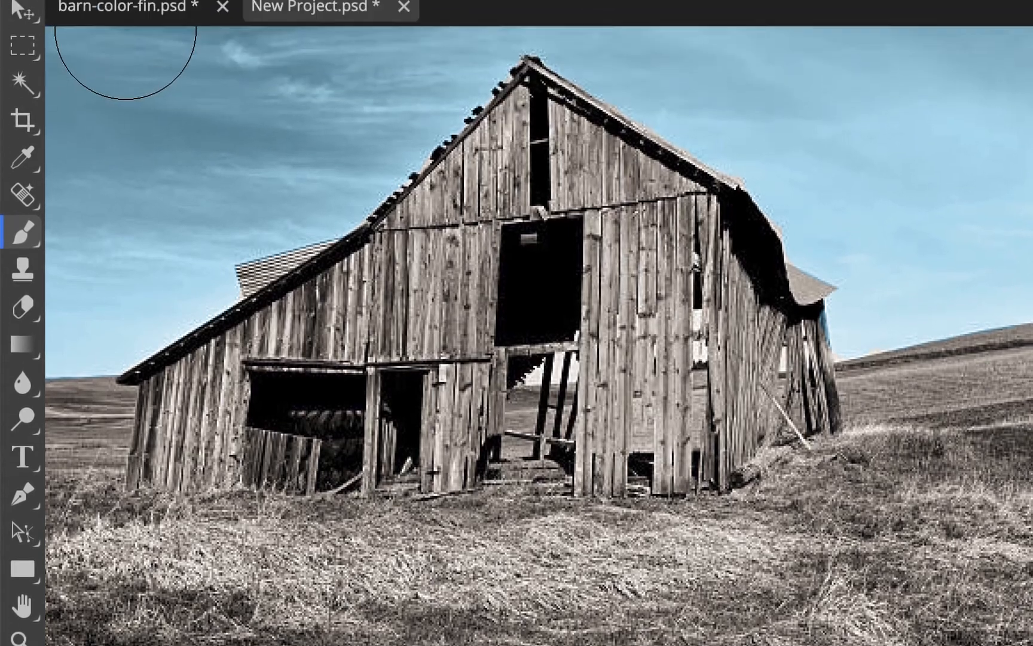
{"action": "left_click", "coordinate": [87, 71]}
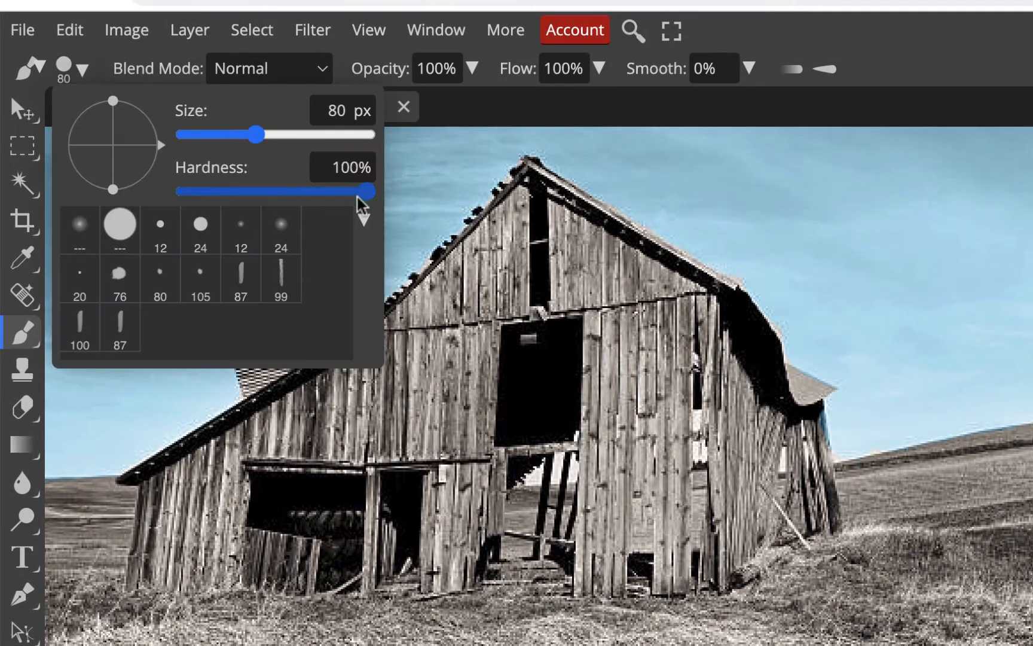
{"action": "left_click_drag", "start_coordinate": [367, 191], "coordinate": [324, 205]}
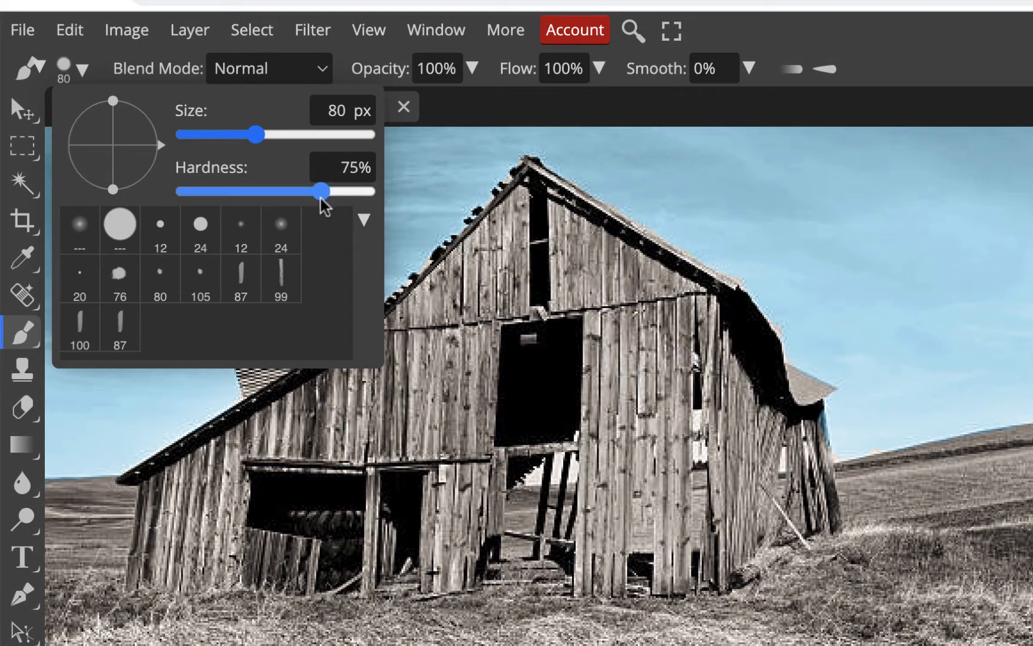
Paint a first patch of grass at the barn's right front corner on the hay layer and set the layer's blend mode to Color
{"action": "mouse_move", "coordinate": [1002, 617]}
{"action": "left_mouse_down"}
{"action": "mouse_move", "coordinate": [930, 597]}
{"action": "mouse_move", "coordinate": [836, 604]}
{"action": "left_mouse_up"}
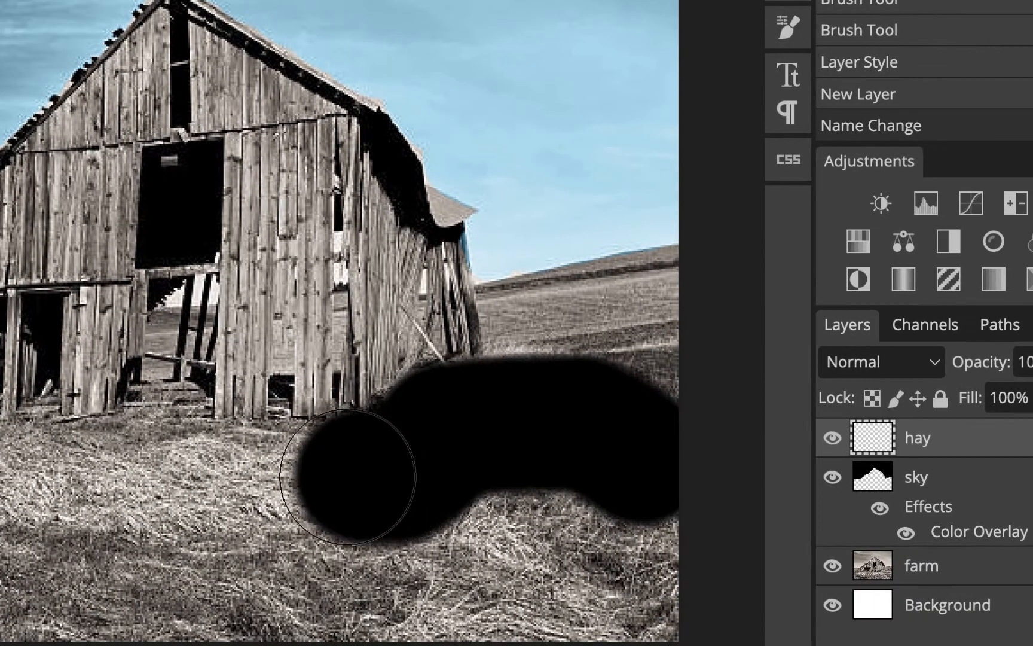
{"action": "mouse_move", "coordinate": [347, 476]}
{"action": "left_mouse_down"}
{"action": "mouse_move", "coordinate": [305, 473]}
{"action": "mouse_move", "coordinate": [295, 489]}
{"action": "left_mouse_up"}
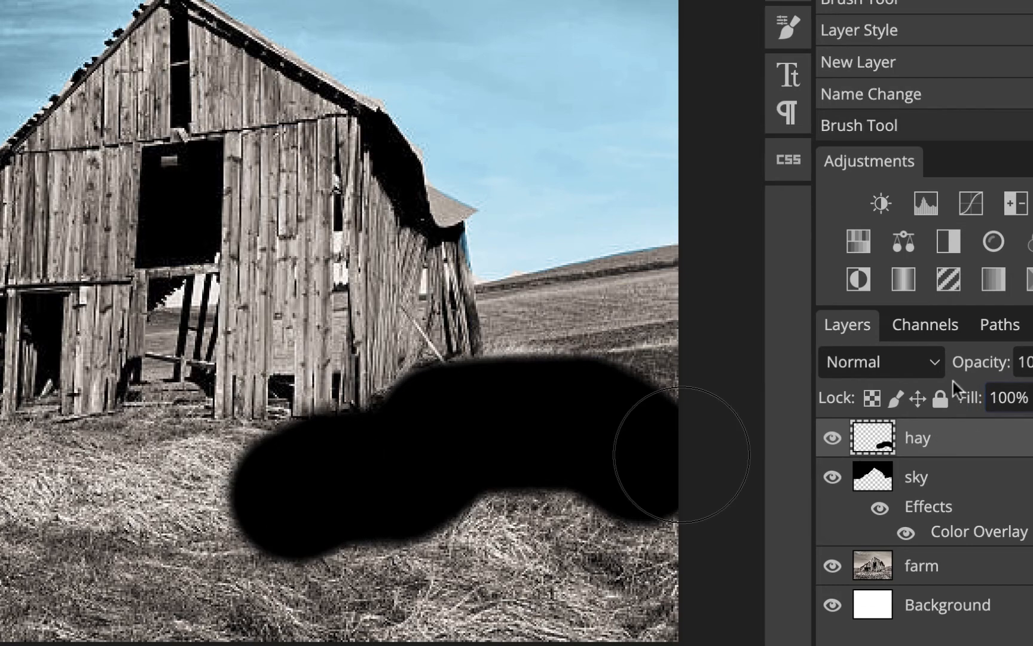
{"action": "left_click", "coordinate": [930, 362]}
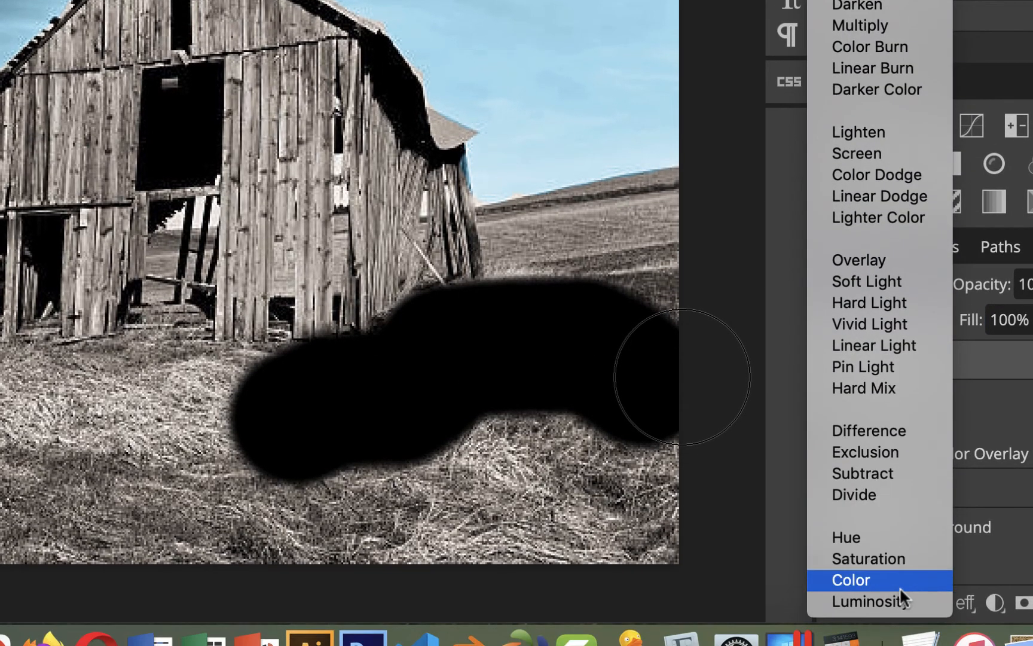
{"action": "left_click", "coordinate": [900, 585]}
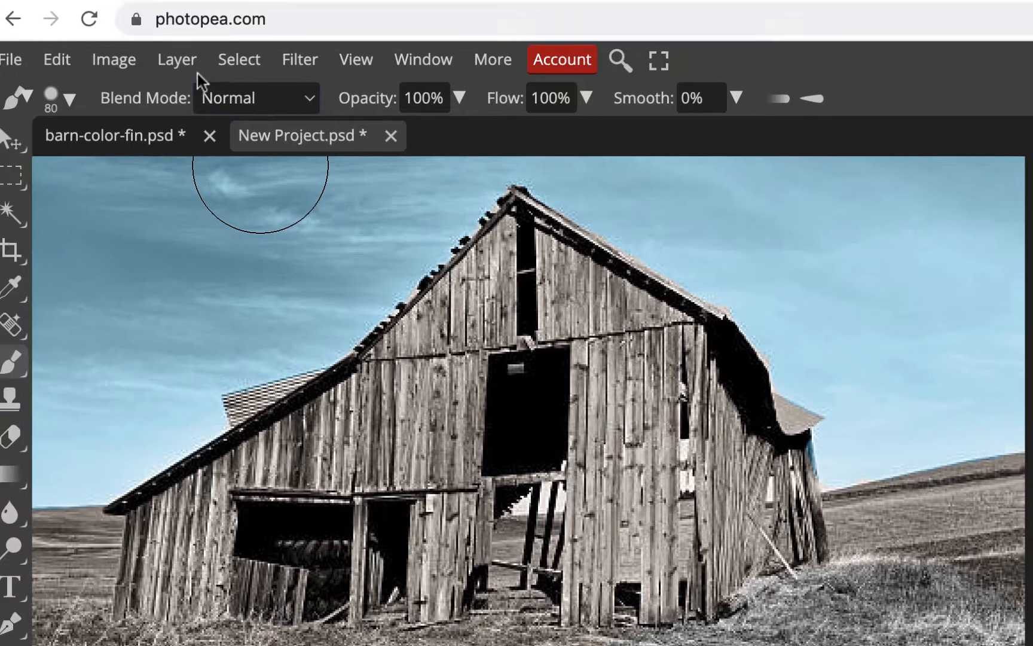
Add a Color Overlay effect to the hay layer with the yellow e9d67c and apply the layer style
{"action": "left_click", "coordinate": [190, 70]}
{"action": "mouse_move", "coordinate": [248, 426]}
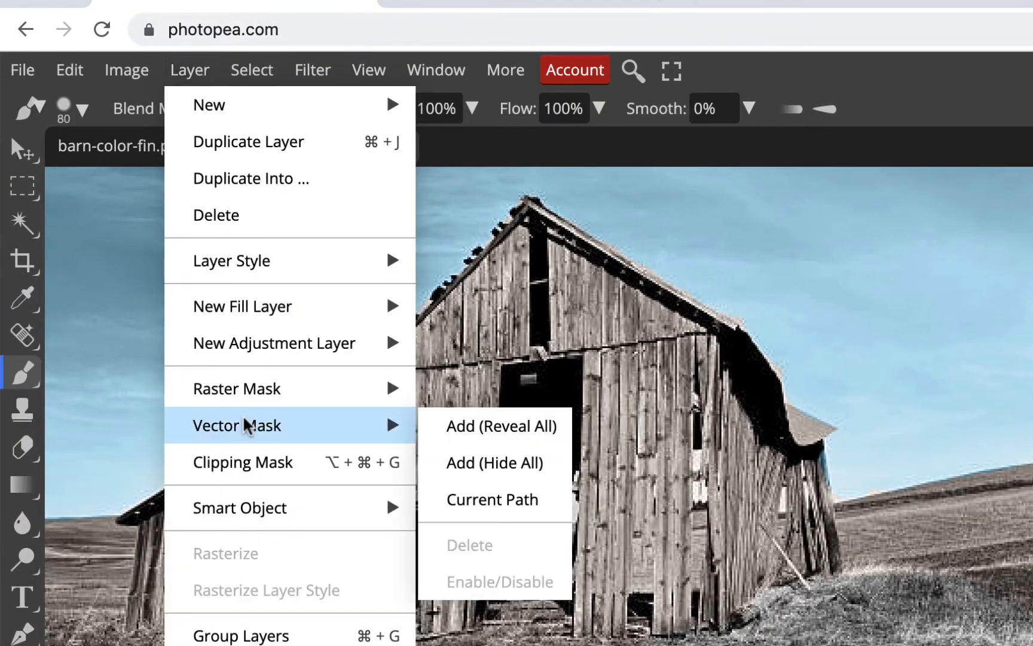
{"action": "mouse_move", "coordinate": [269, 260]}
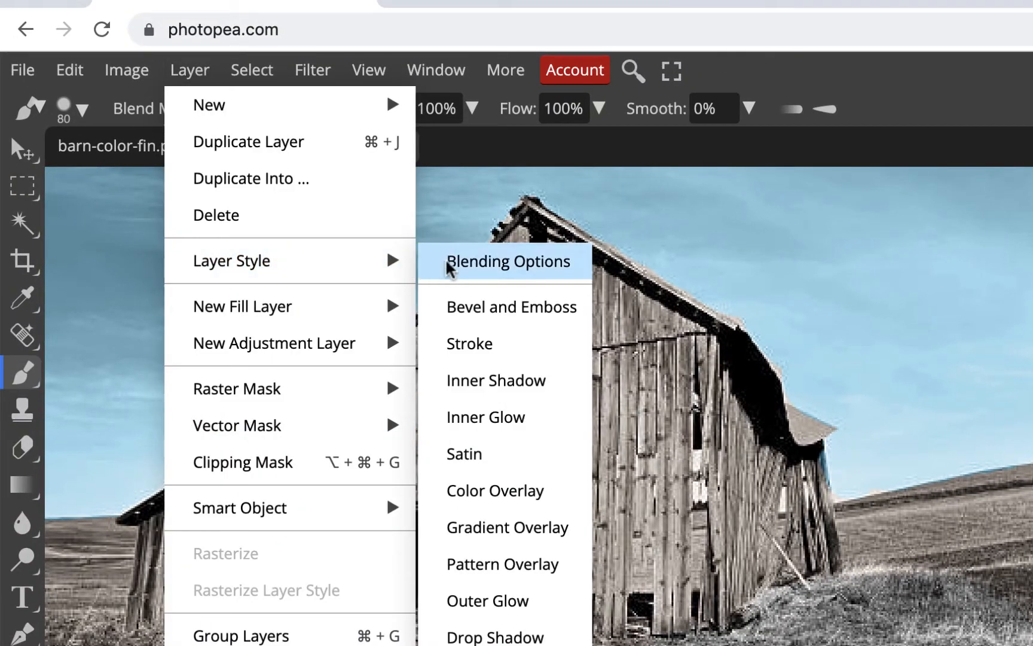
{"action": "left_click", "coordinate": [505, 491]}
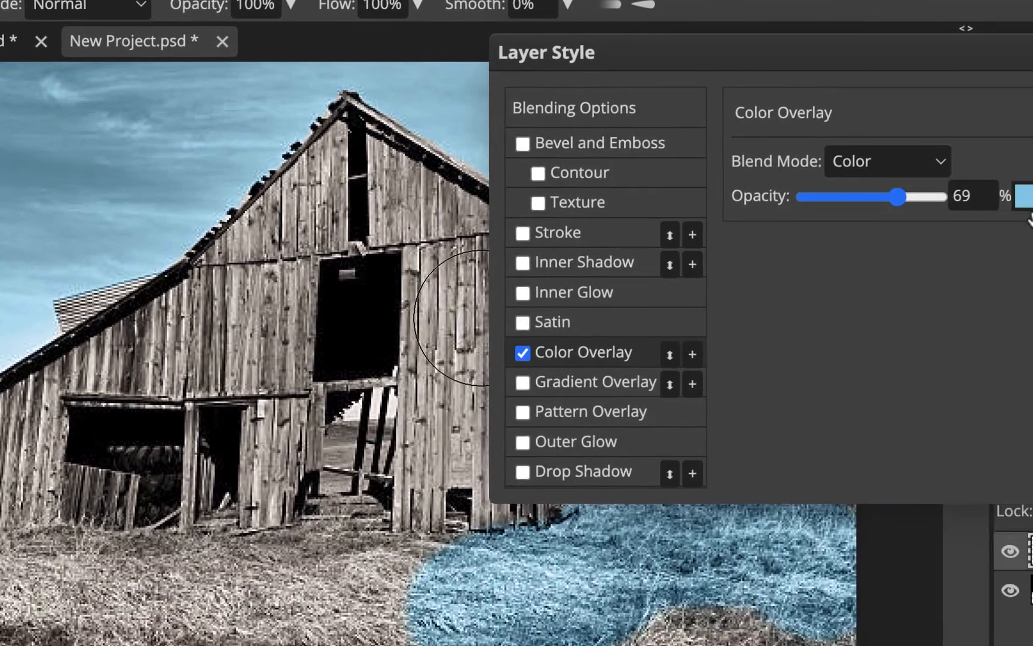
{"action": "left_click", "coordinate": [992, 174]}
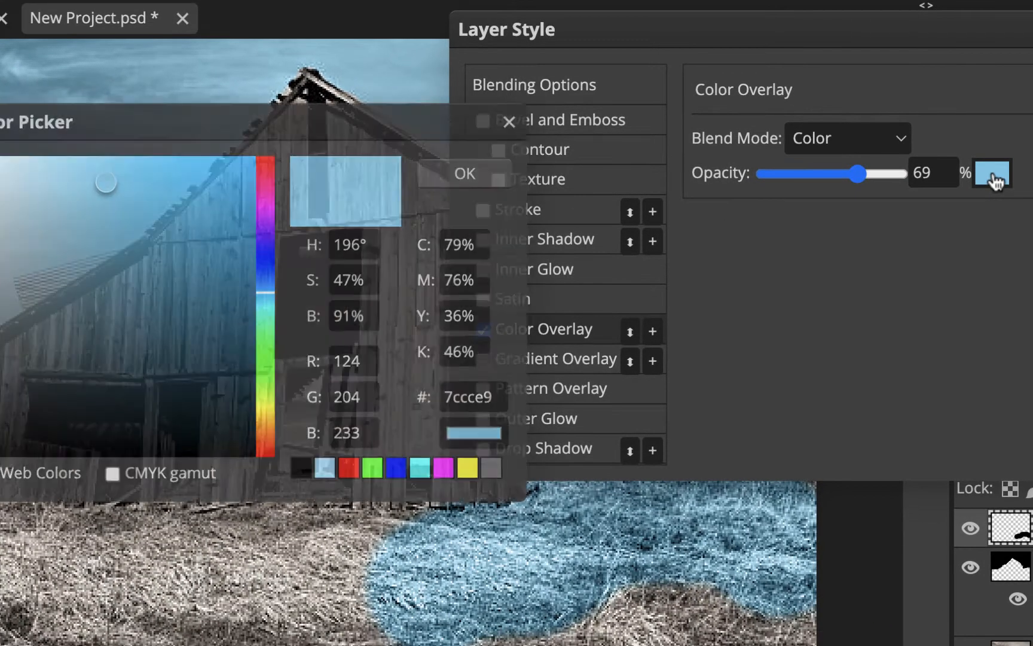
{"action": "left_click", "coordinate": [267, 414]}
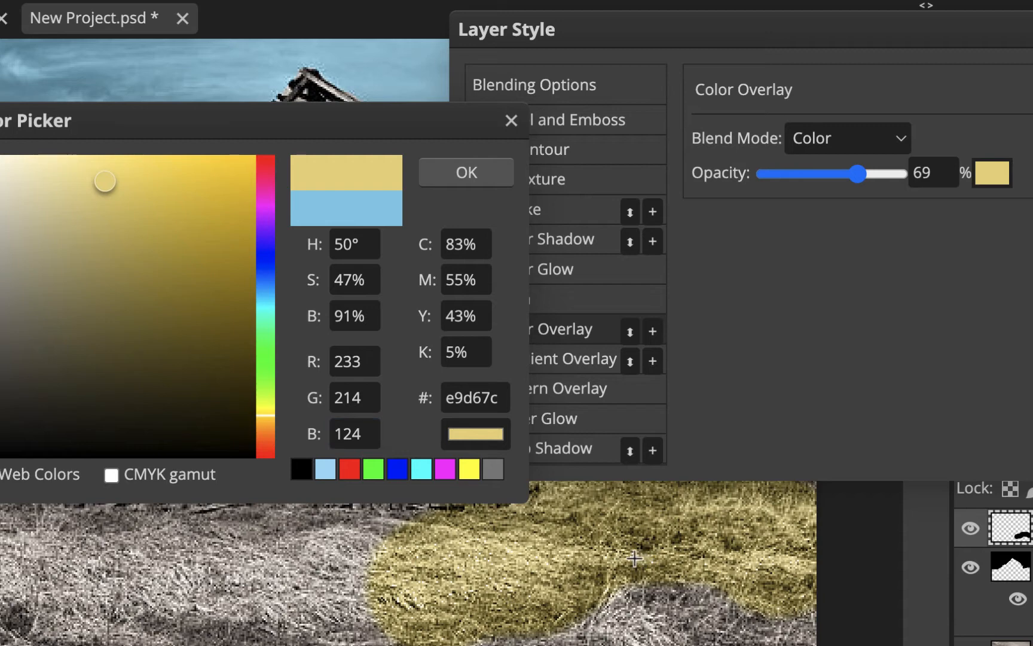
{"action": "left_click", "coordinate": [488, 172]}
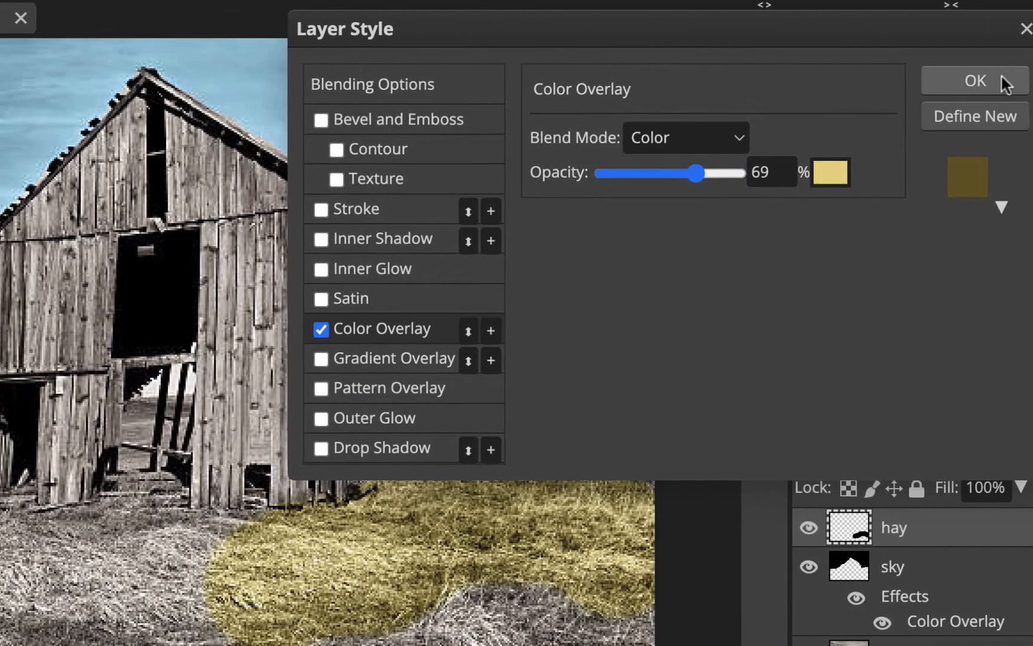
{"action": "left_click", "coordinate": [1000, 87]}
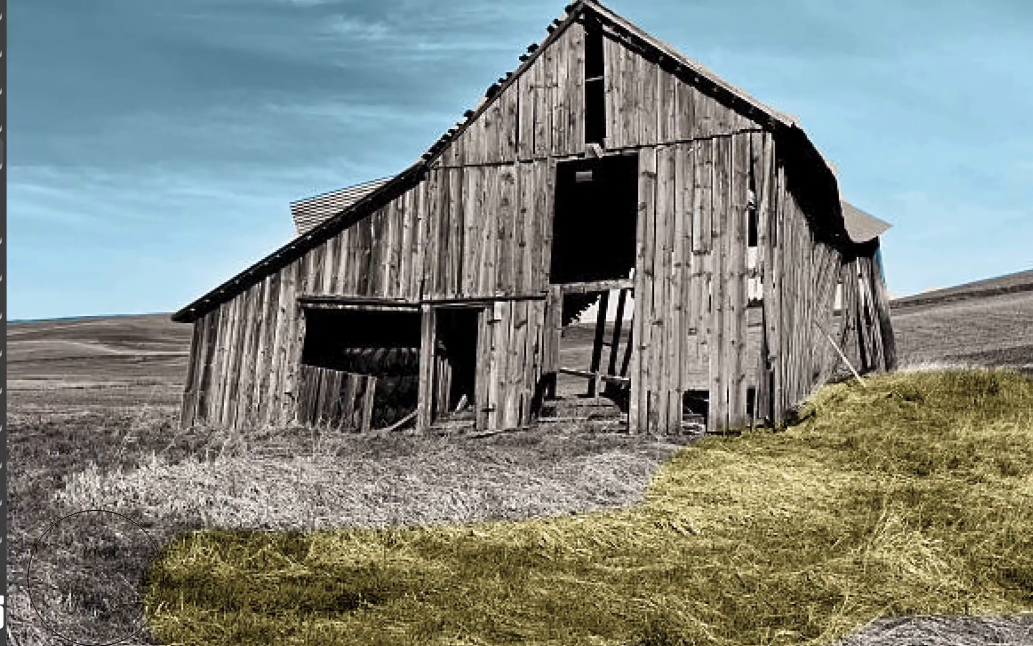
Paint over the remaining foreground grass on the hay layer, across the photo's full width up to the base of the barn
{"action": "scroll", "coordinate": [96, 578], "scroll_direction": "up", "scroll_amount": 2}
{"action": "scroll", "coordinate": [96, 578], "scroll_direction": "left", "scroll_amount": 3}
{"action": "mouse_move", "coordinate": [83, 525]}
{"action": "left_mouse_down"}
{"action": "mouse_move", "coordinate": [264, 532]}
{"action": "mouse_move", "coordinate": [304, 549]}
{"action": "mouse_move", "coordinate": [532, 541]}
{"action": "mouse_move", "coordinate": [466, 538]}
{"action": "mouse_move", "coordinate": [810, 575]}
{"action": "mouse_move", "coordinate": [981, 629]}
{"action": "mouse_move", "coordinate": [725, 644]}
{"action": "left_mouse_up"}
{"action": "left_click_drag", "start_coordinate": [525, 645], "coordinate": [305, 614]}
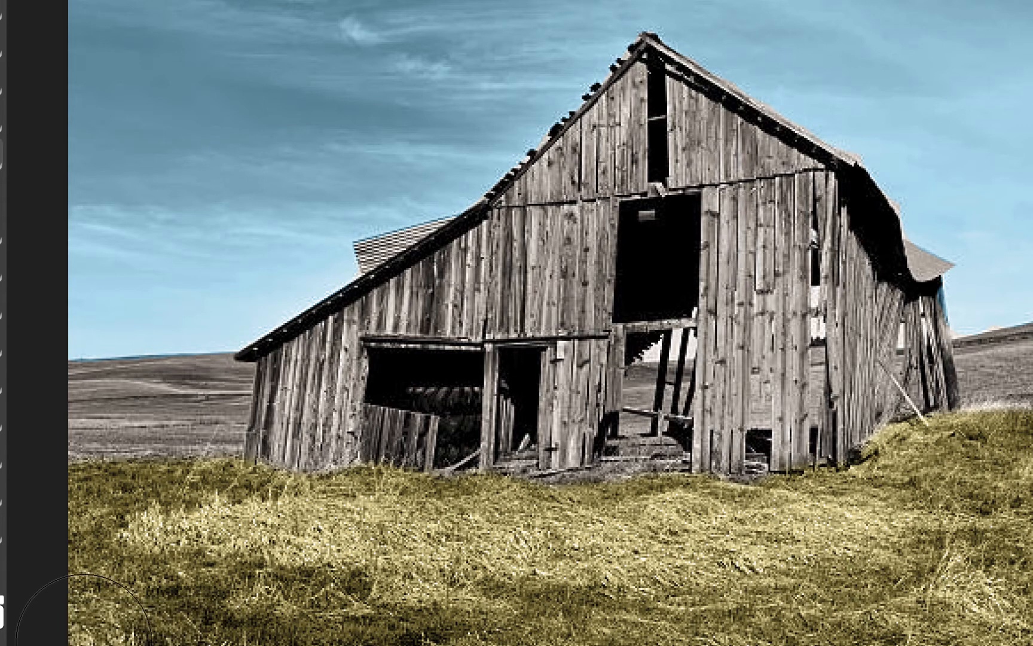
{"action": "mouse_move", "coordinate": [76, 645]}
{"action": "left_mouse_down"}
{"action": "mouse_move", "coordinate": [638, 610]}
{"action": "mouse_move", "coordinate": [841, 639]}
{"action": "mouse_move", "coordinate": [996, 559]}
{"action": "mouse_move", "coordinate": [982, 519]}
{"action": "mouse_move", "coordinate": [996, 480]}
{"action": "left_mouse_up"}
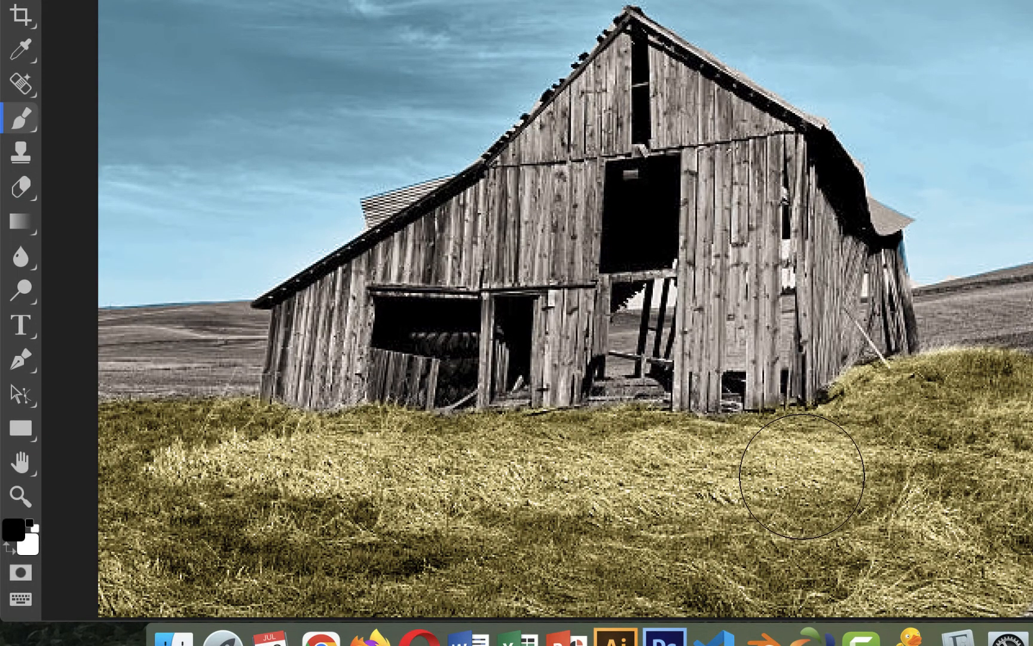
Add a new empty layer above the hay layer and name it hills
{"action": "scroll", "coordinate": [802, 476], "scroll_direction": "down", "scroll_amount": 1}
{"action": "scroll", "coordinate": [802, 476], "scroll_direction": "down", "scroll_amount": 5}
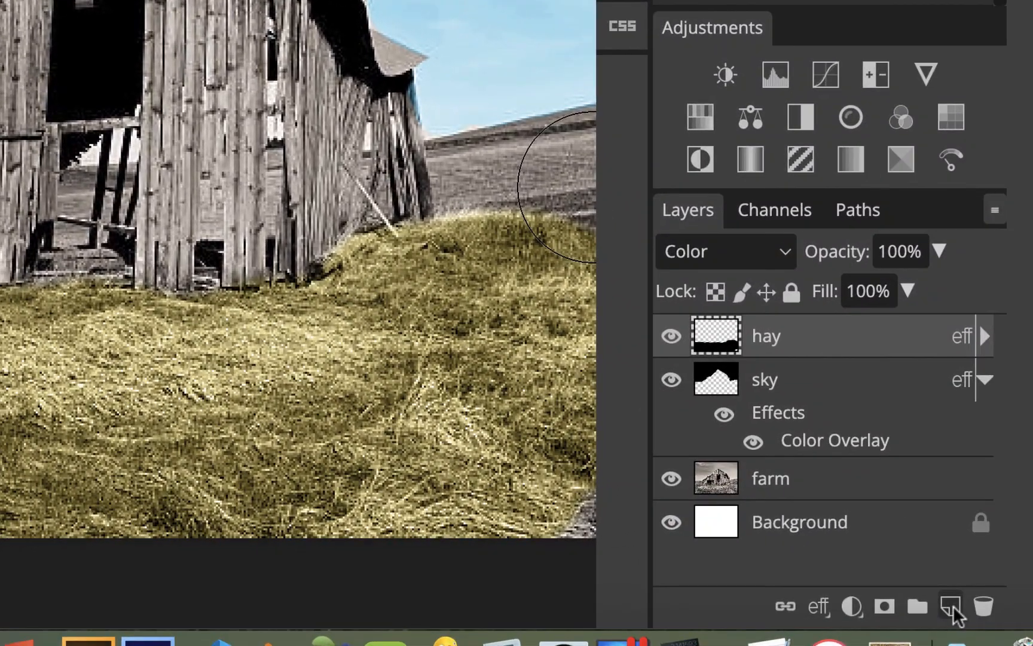
{"action": "left_click", "coordinate": [950, 606]}
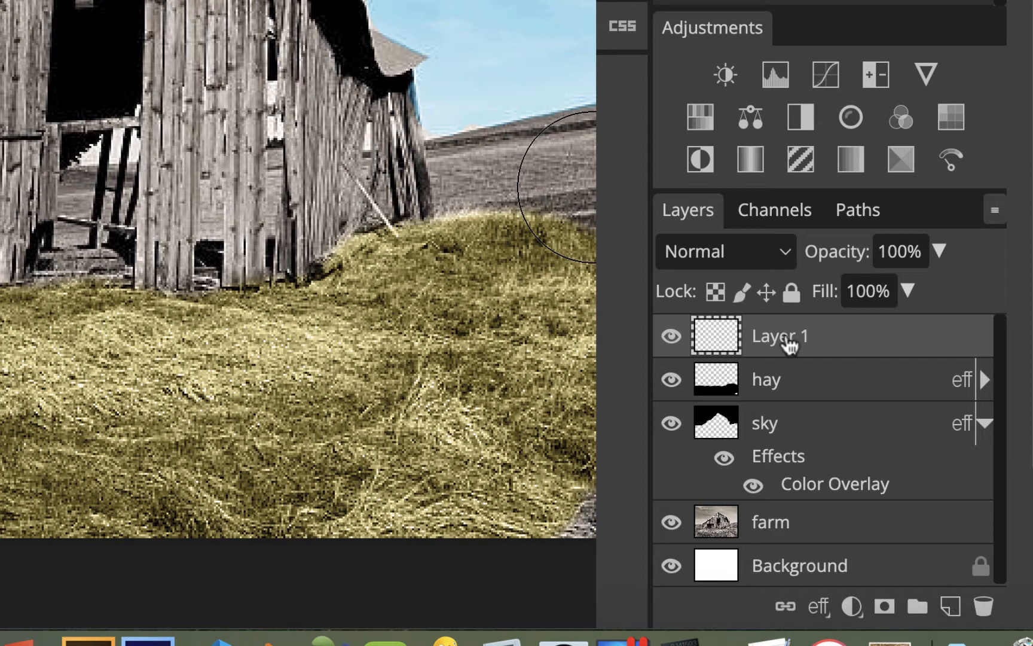
{"action": "double_click", "coordinate": [782, 340]}
{"action": "type", "text": "hills"}
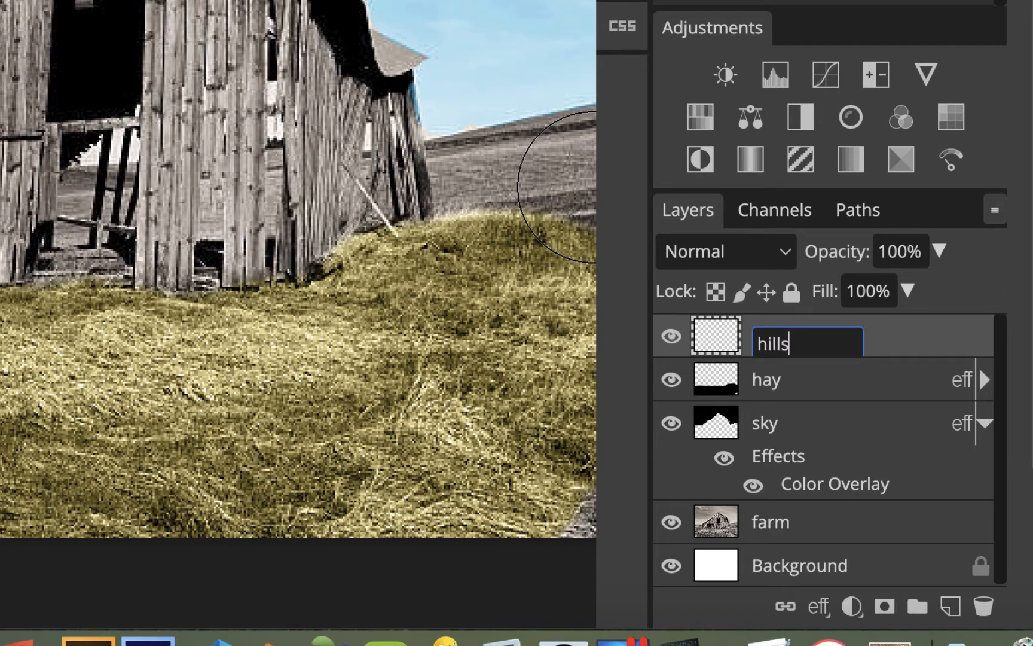
{"action": "key", "text": "Return"}
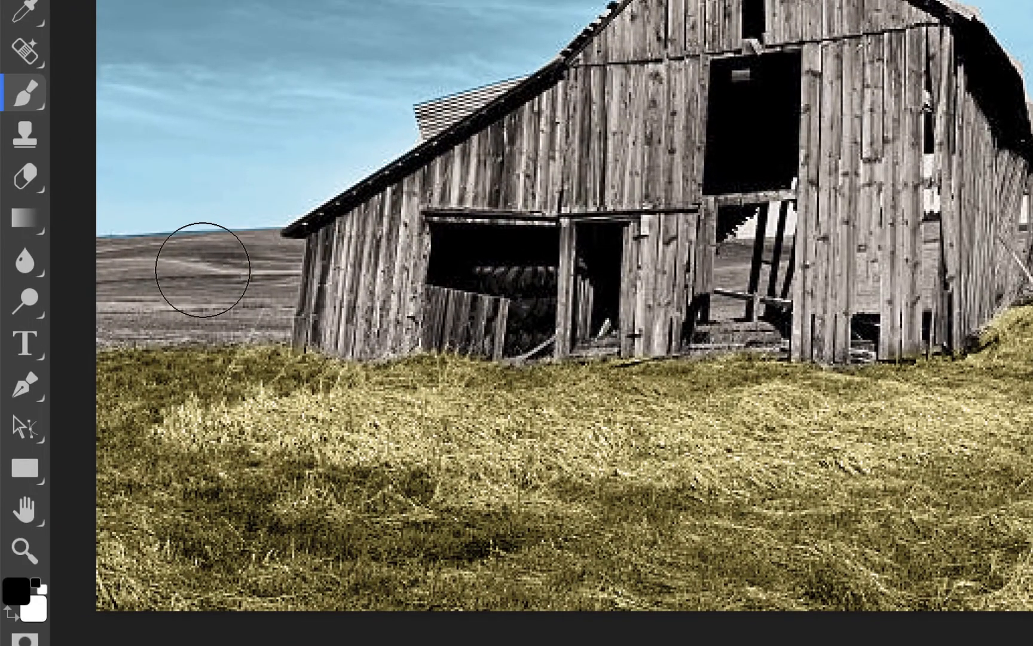
Replace a trial brush stroke over the distant hill left of the barn with a single 50 px dab on the hills layer
{"action": "left_click_drag", "start_coordinate": [216, 276], "coordinate": [115, 281]}
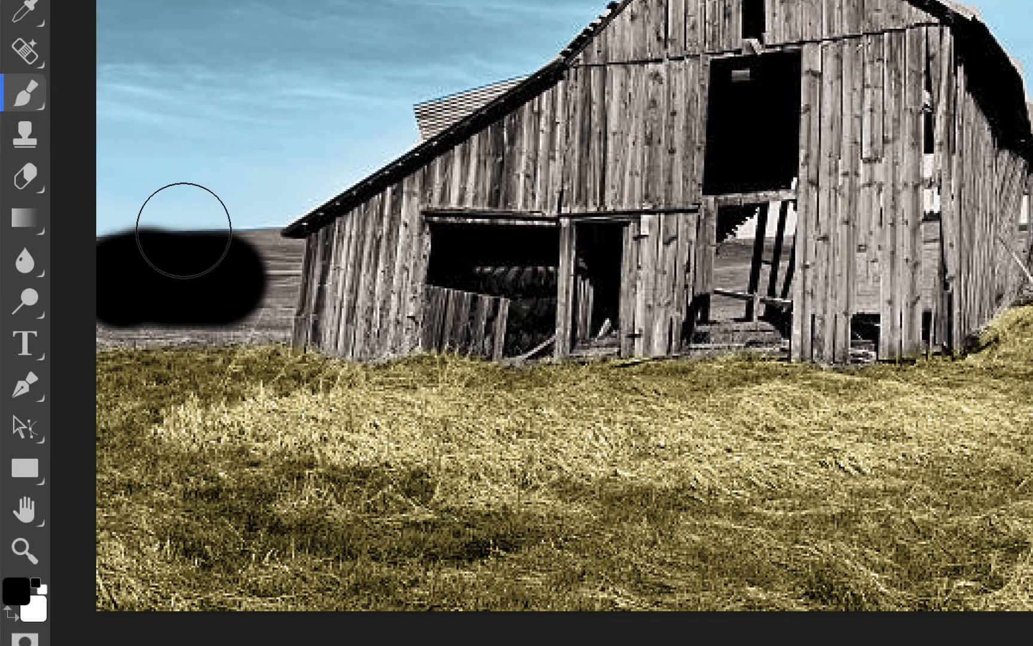
{"action": "key", "text": "ctrl+z"}
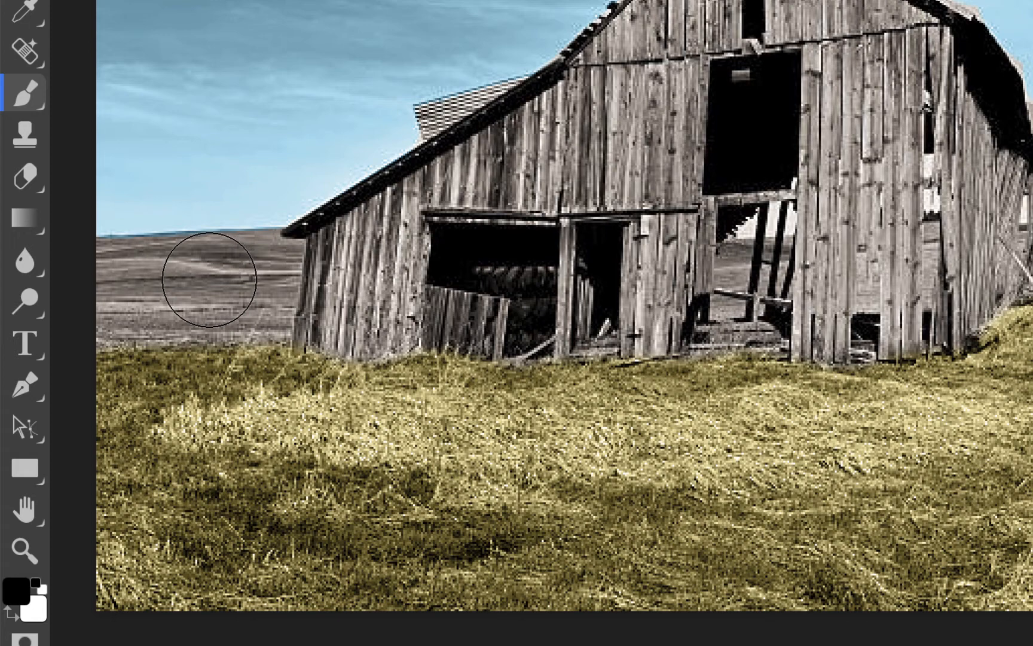
{"action": "left_click", "coordinate": [209, 279]}
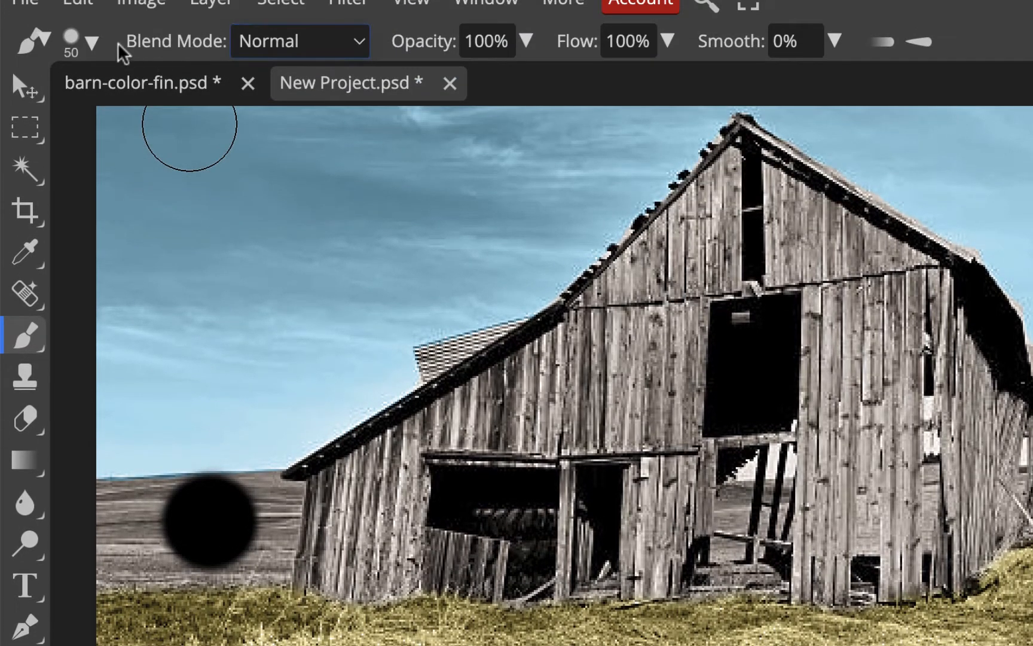
Raise the brush hardness to 87% and reduce the brush size by three increments
{"action": "left_click", "coordinate": [92, 42]}
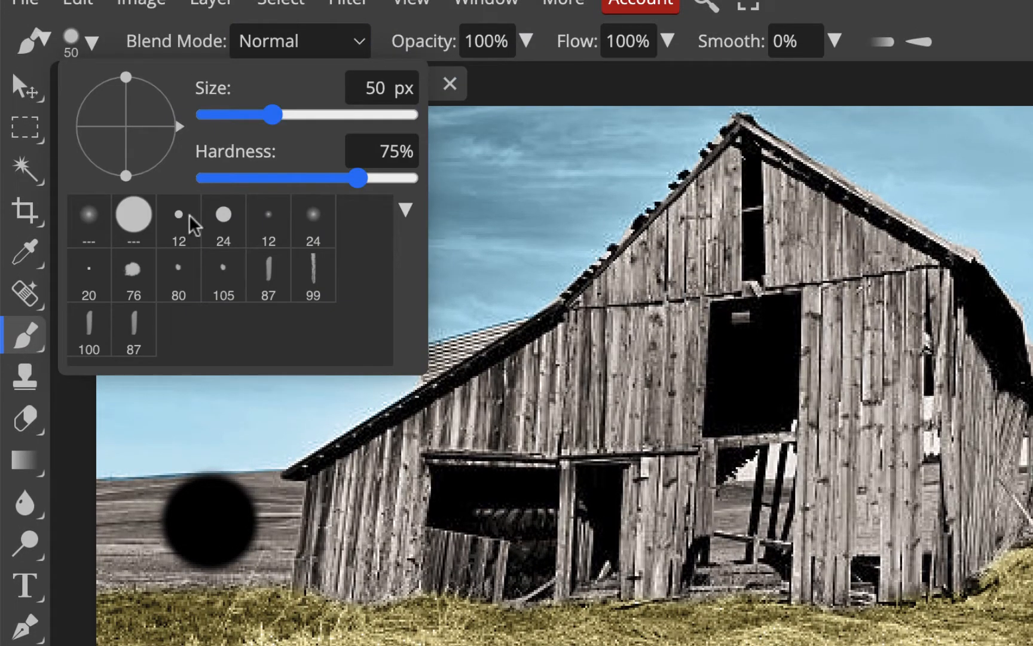
{"action": "left_click_drag", "start_coordinate": [359, 182], "coordinate": [374, 181]}
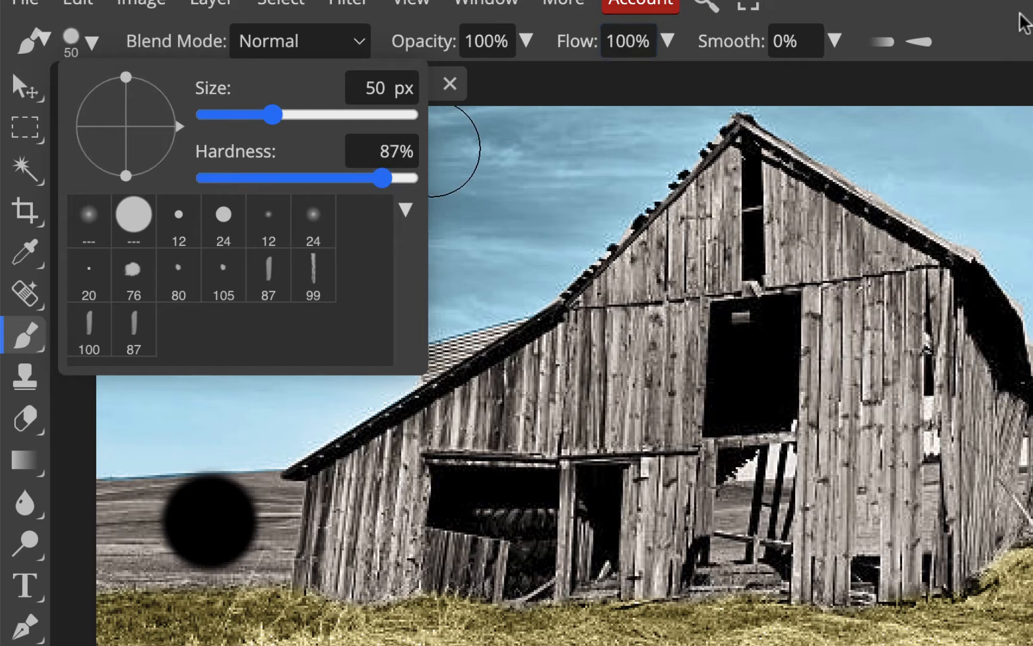
{"action": "left_click", "coordinate": [528, 131]}
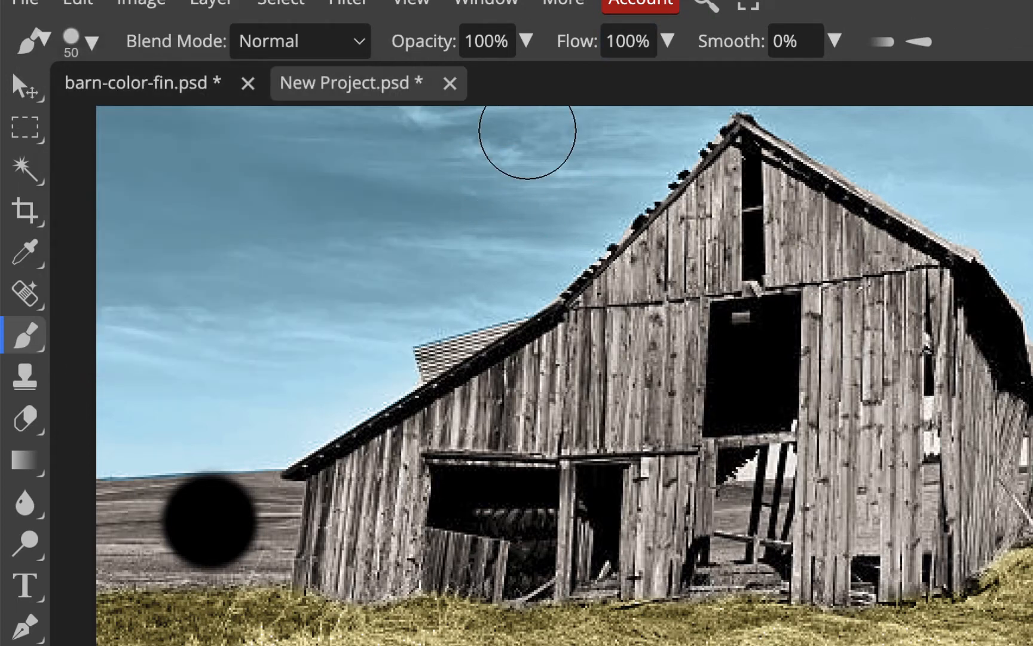
{"action": "key", "text": "bracketleft"}
{"action": "key", "text": "bracketleft"}
{"action": "key", "text": "bracketleft"}
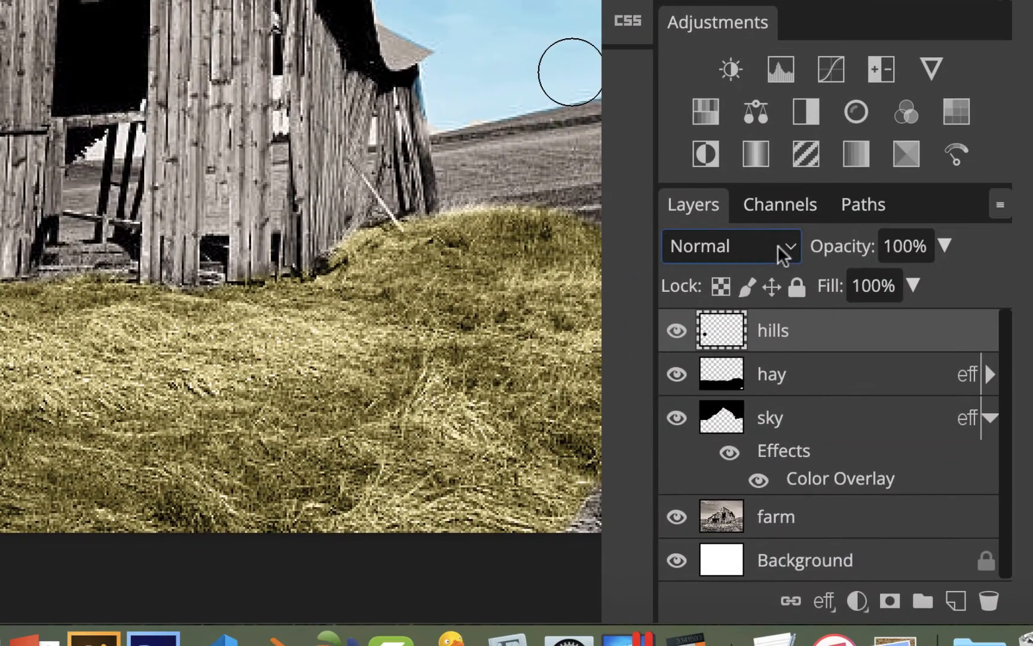
Set the hills layer's blend mode to Color
{"action": "left_click", "coordinate": [988, 355]}
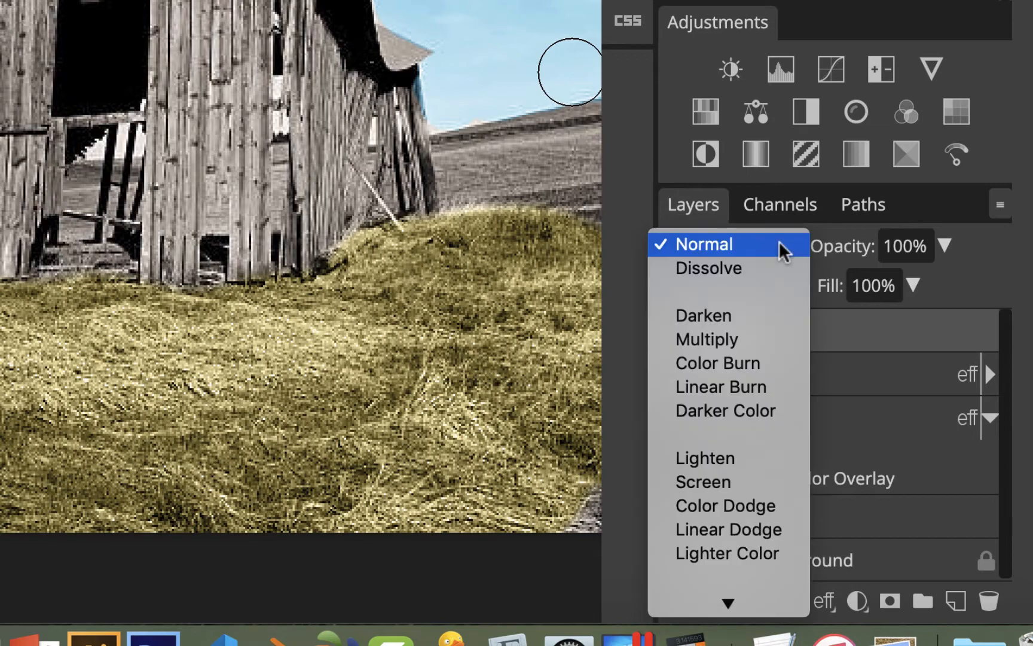
{"action": "scroll", "coordinate": [761, 412], "scroll_direction": "down", "scroll_amount": 5}
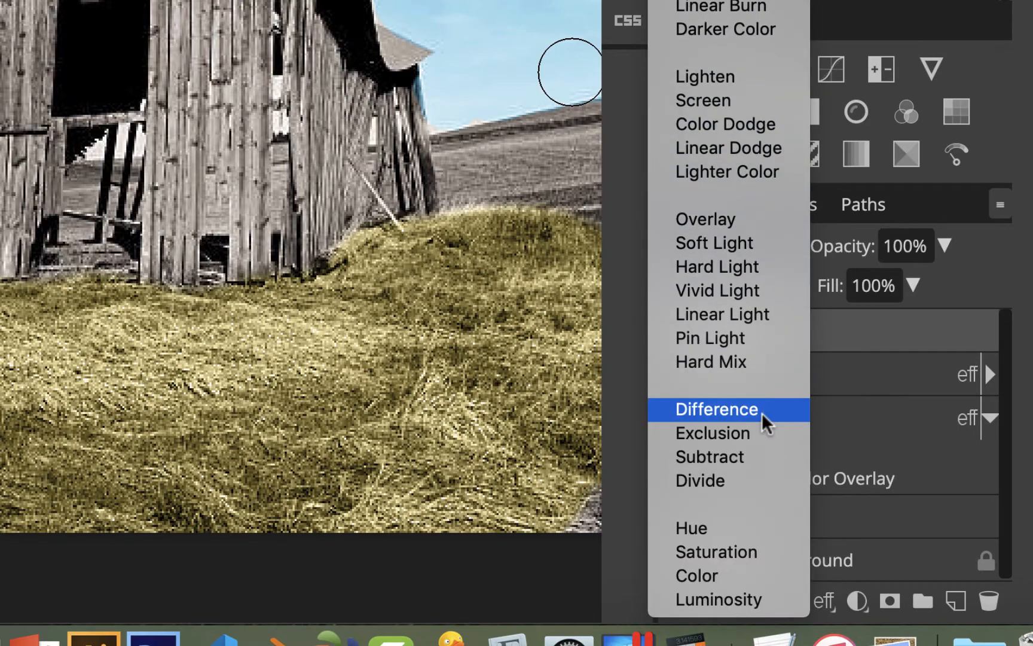
{"action": "left_click", "coordinate": [738, 580]}
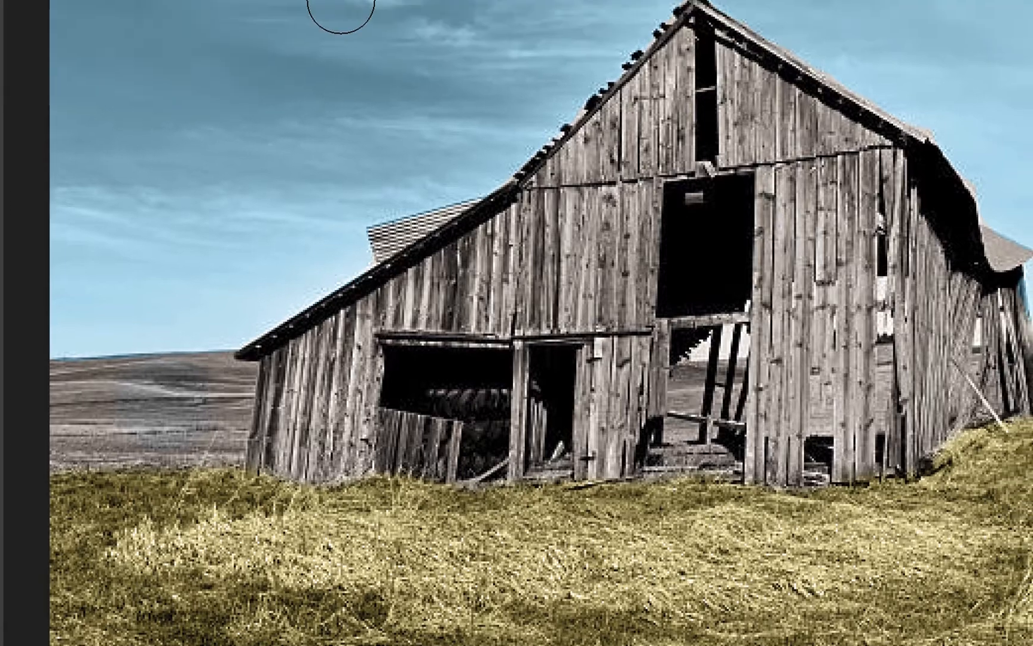
Apply a Color Overlay in light green (#b5e97c) to the hills layer
{"action": "left_click", "coordinate": [118, 16]}
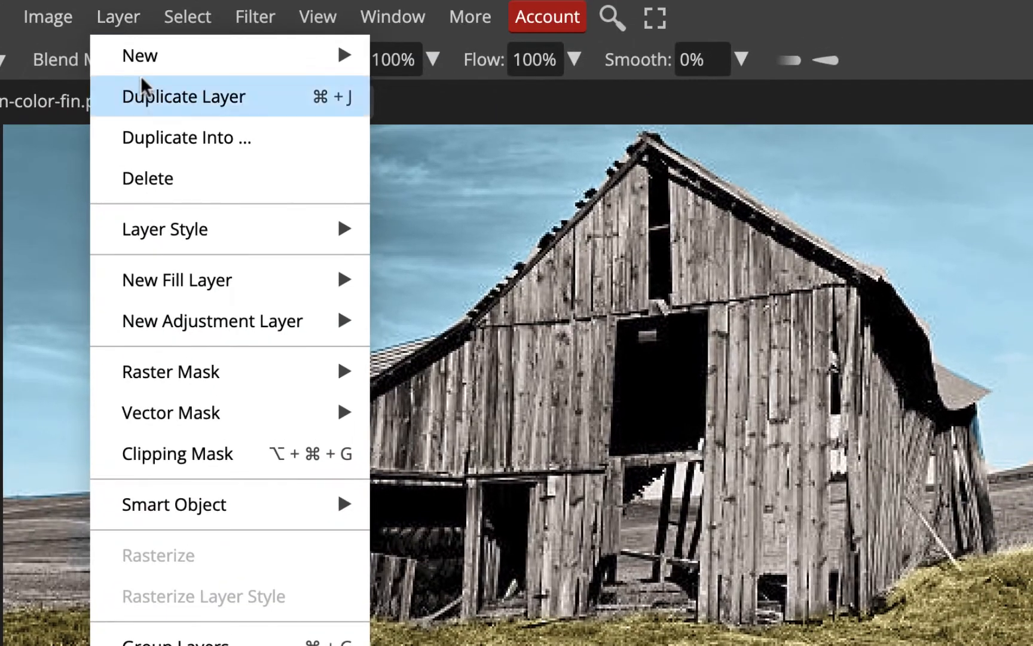
{"action": "mouse_move", "coordinate": [184, 245]}
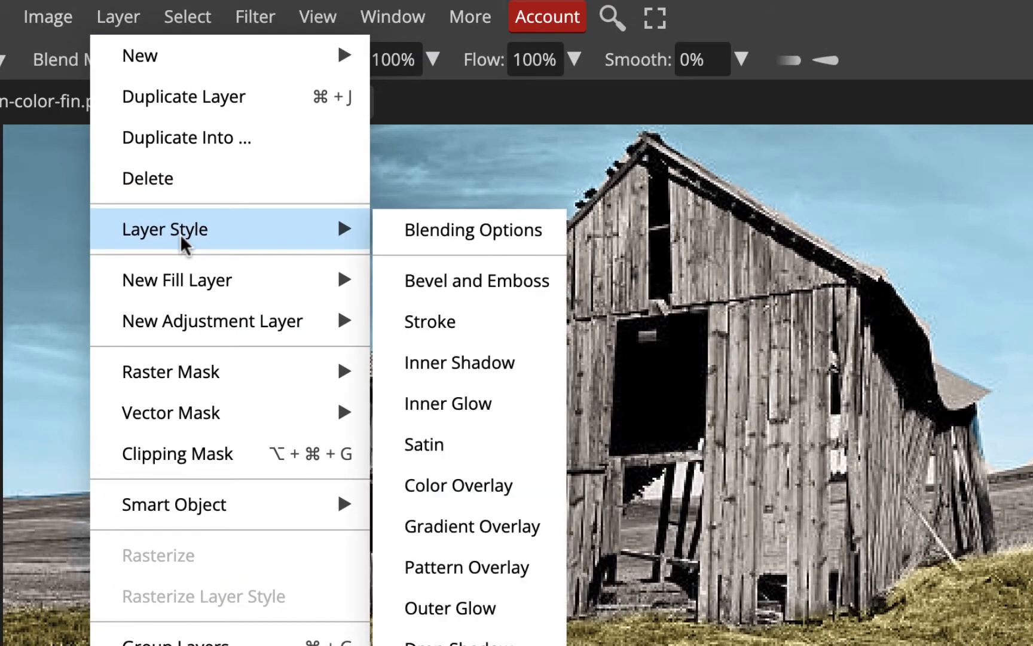
{"action": "left_click", "coordinate": [527, 487]}
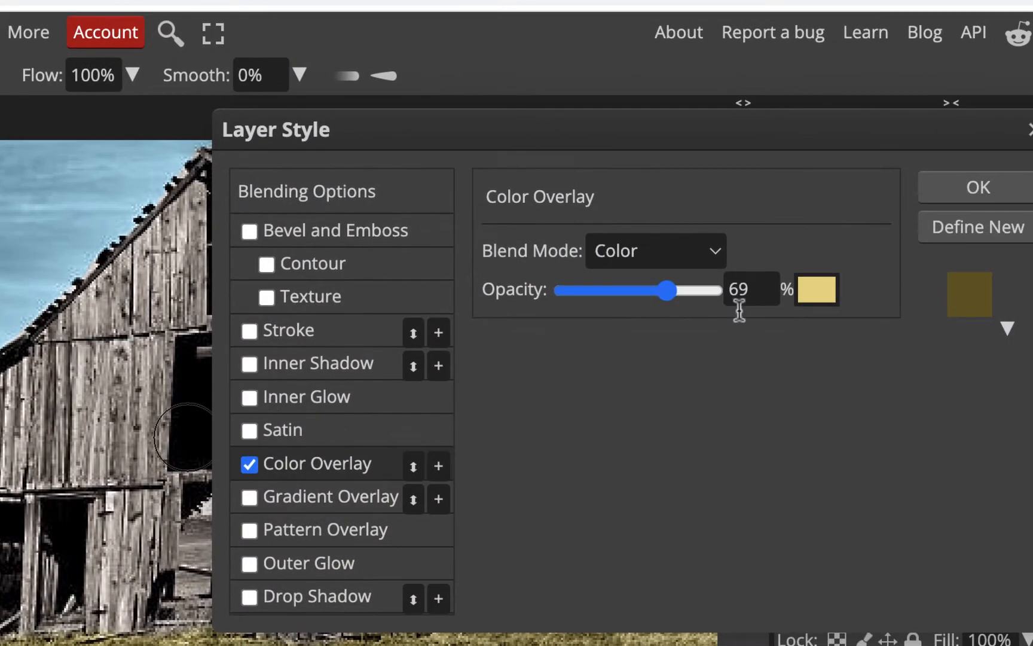
{"action": "left_click", "coordinate": [825, 299]}
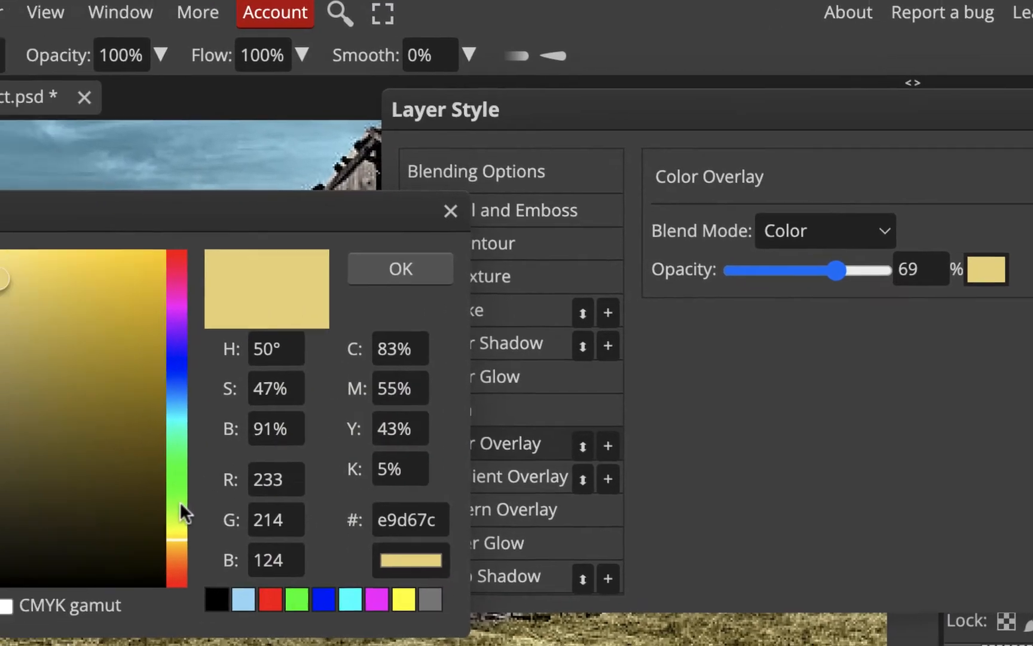
{"action": "left_click", "coordinate": [9, 522]}
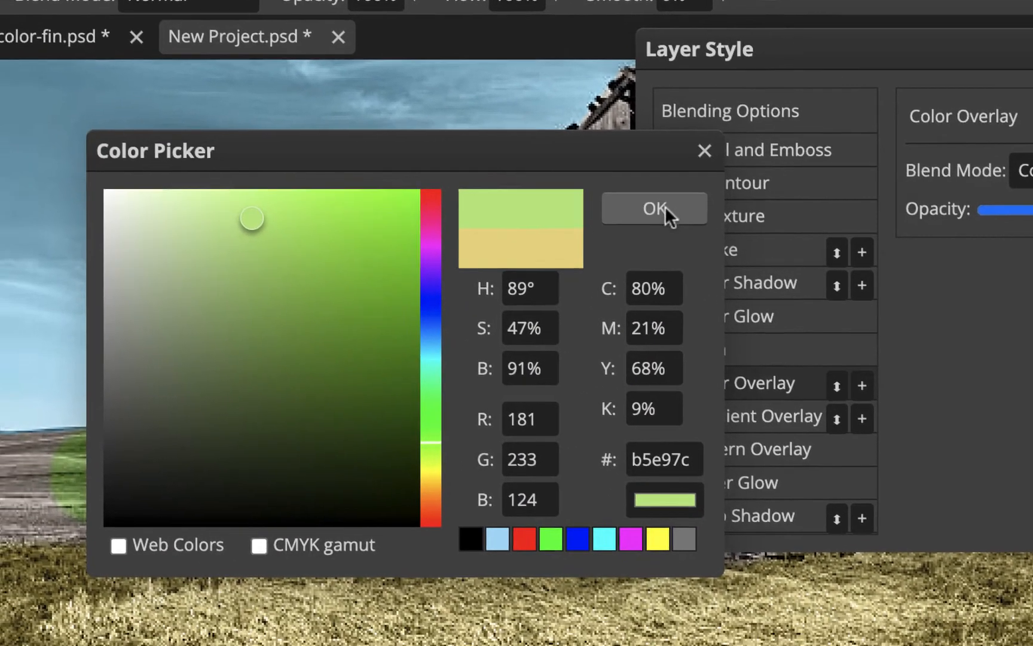
{"action": "left_click", "coordinate": [641, 245]}
{"action": "key", "text": "Return"}
Paint over the distant hills on both sides of the barn on the hills layer
{"action": "mouse_move", "coordinate": [109, 430]}
{"action": "left_mouse_down"}
{"action": "mouse_move", "coordinate": [45, 429]}
{"action": "mouse_move", "coordinate": [33, 478]}
{"action": "mouse_move", "coordinate": [189, 467]}
{"action": "mouse_move", "coordinate": [197, 426]}
{"action": "left_mouse_up"}
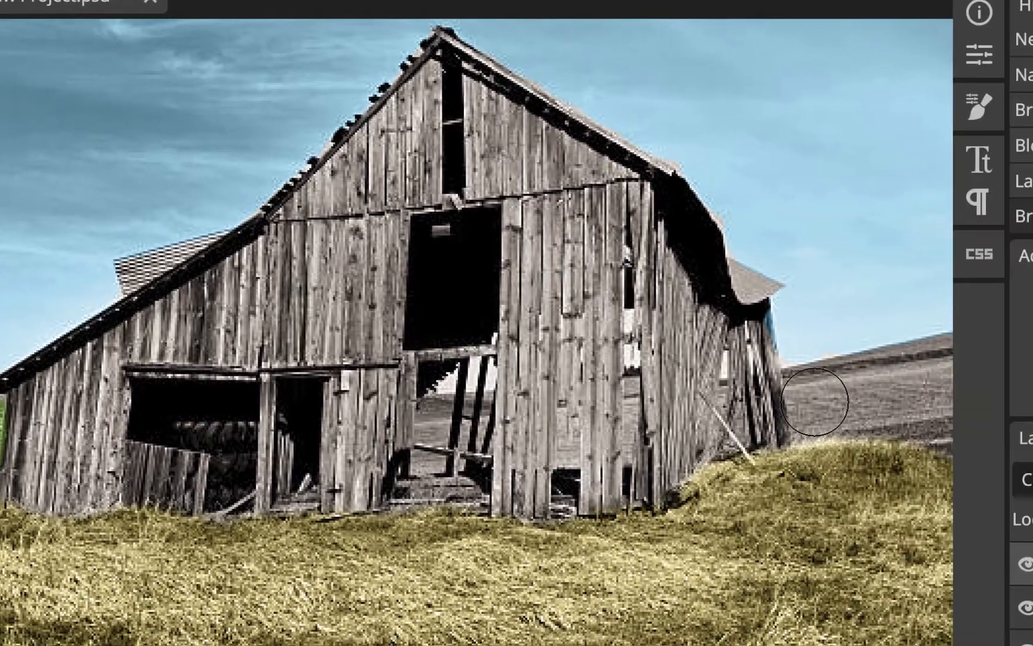
{"action": "mouse_move", "coordinate": [814, 402]}
{"action": "left_mouse_down"}
{"action": "mouse_move", "coordinate": [809, 391]}
{"action": "mouse_move", "coordinate": [895, 368]}
{"action": "mouse_move", "coordinate": [954, 371]}
{"action": "left_mouse_up"}
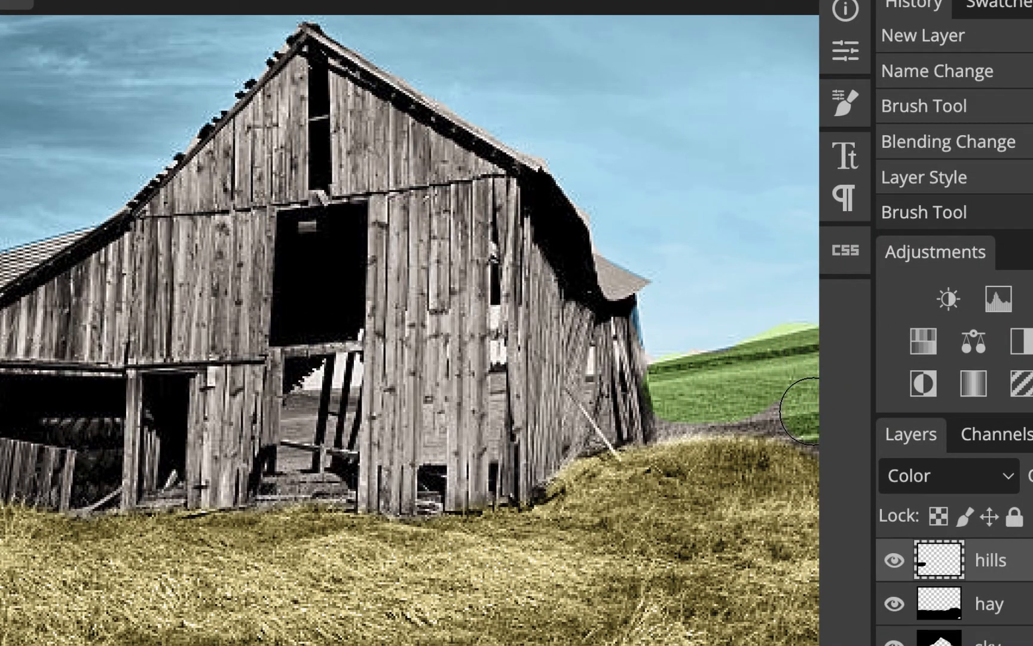
{"action": "mouse_move", "coordinate": [768, 394]}
{"action": "left_mouse_down"}
{"action": "mouse_move", "coordinate": [688, 406]}
{"action": "mouse_move", "coordinate": [815, 405]}
{"action": "mouse_move", "coordinate": [776, 374]}
{"action": "mouse_move", "coordinate": [703, 388]}
{"action": "left_mouse_up"}
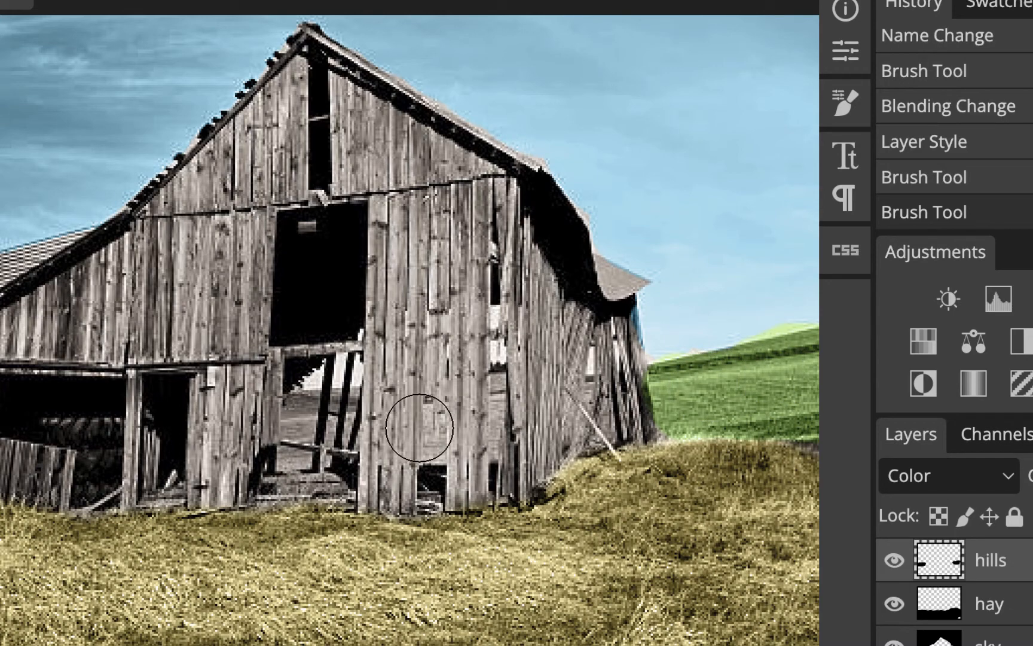
Reduce the brush size by four increments and paint the parts of the hills showing through the barn's openings
{"action": "scroll", "coordinate": [419, 436], "scroll_direction": "up", "scroll_amount": 3}
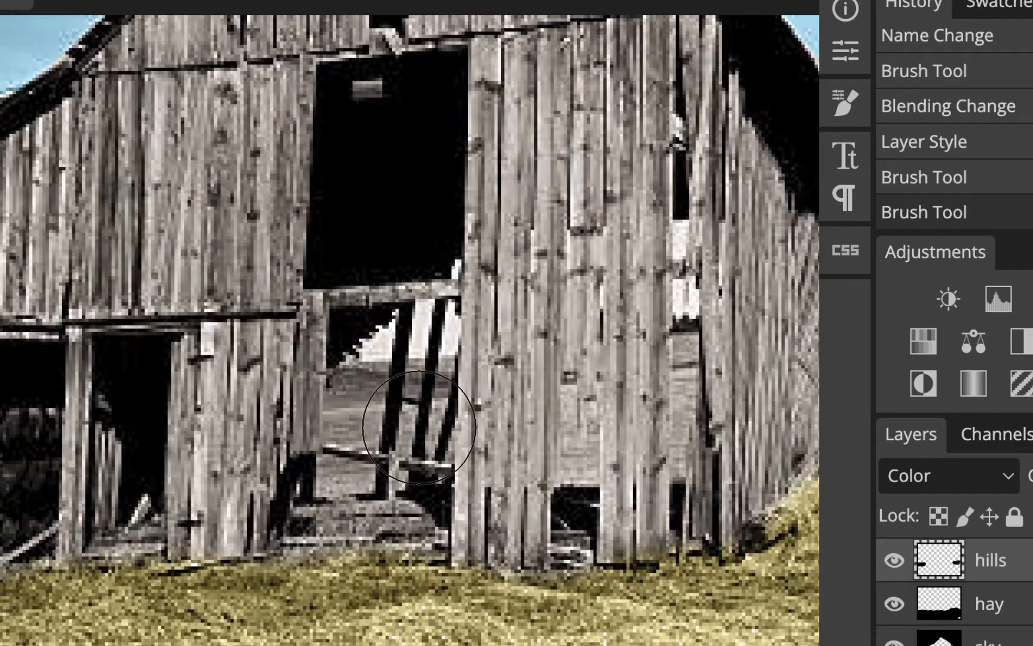
{"action": "key", "text": "bracketleft"}
{"action": "key", "text": "bracketleft"}
{"action": "key", "text": "bracketleft"}
{"action": "key", "text": "bracketleft"}
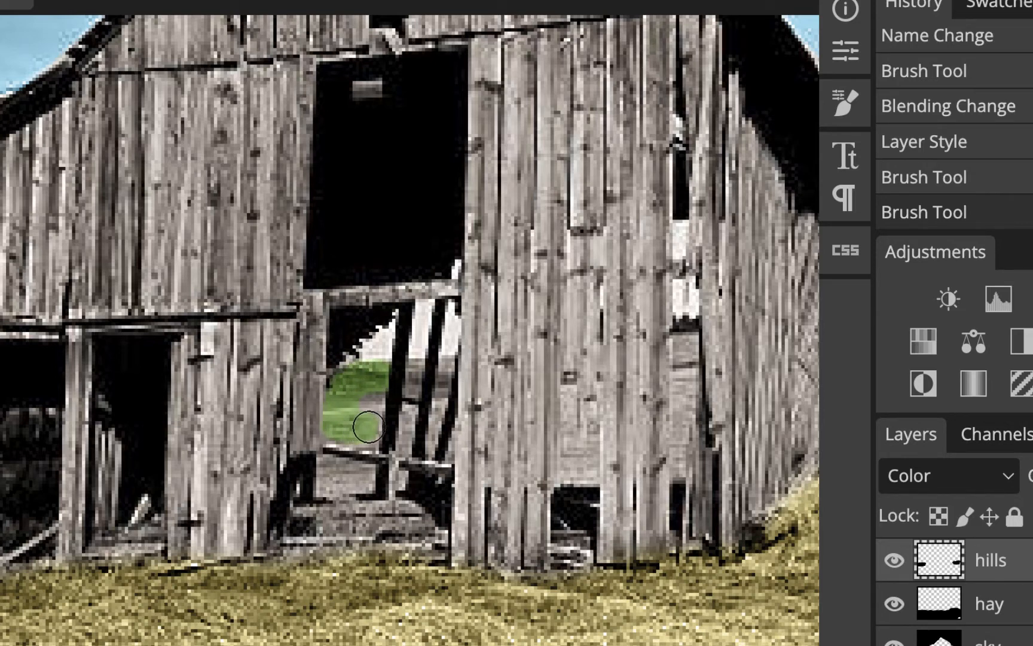
{"action": "left_click", "coordinate": [372, 385]}
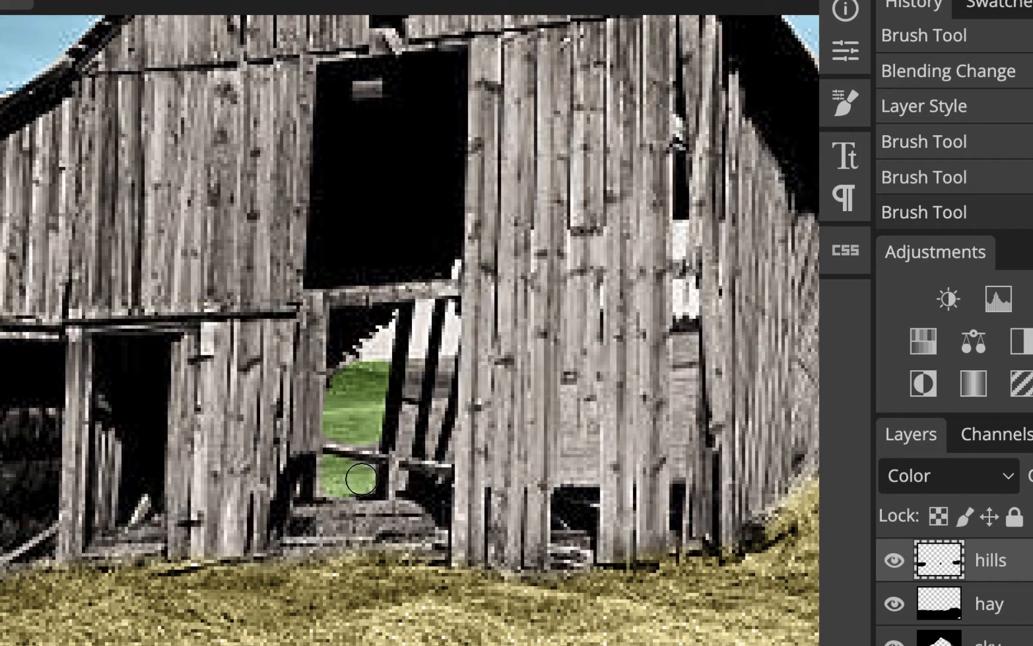
{"action": "left_click_drag", "start_coordinate": [361, 478], "coordinate": [338, 479]}
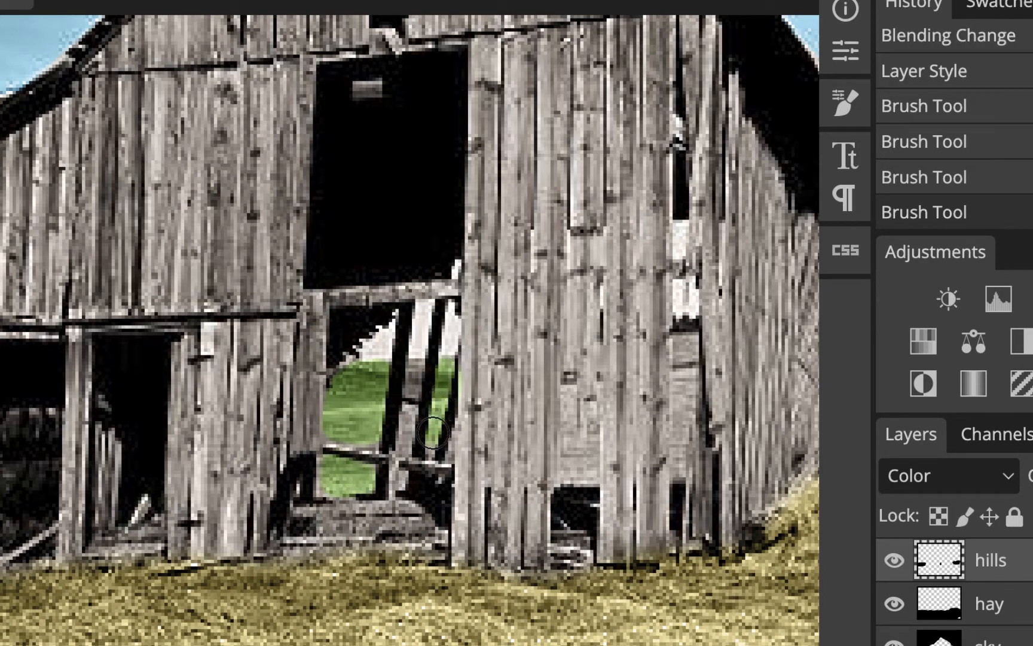
{"action": "left_click", "coordinate": [433, 436]}
{"action": "left_click", "coordinate": [409, 436]}
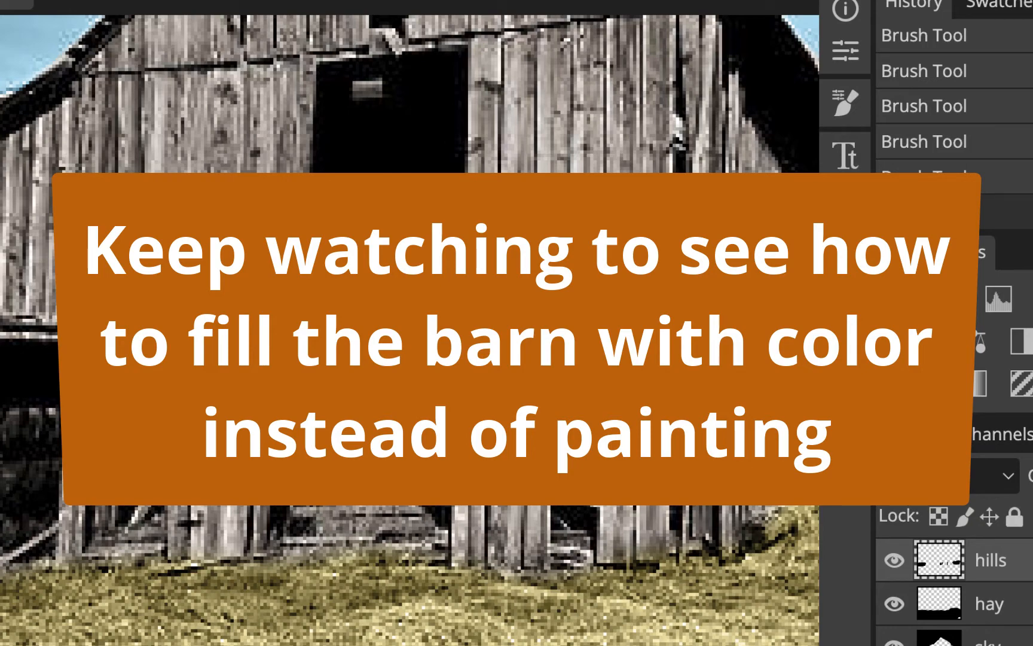
Finish painting the hill at the photo's right edge and cover the grey patch in the lower-right corner on the hay layer
{"action": "scroll", "coordinate": [613, 481], "scroll_direction": "down", "scroll_amount": 6}
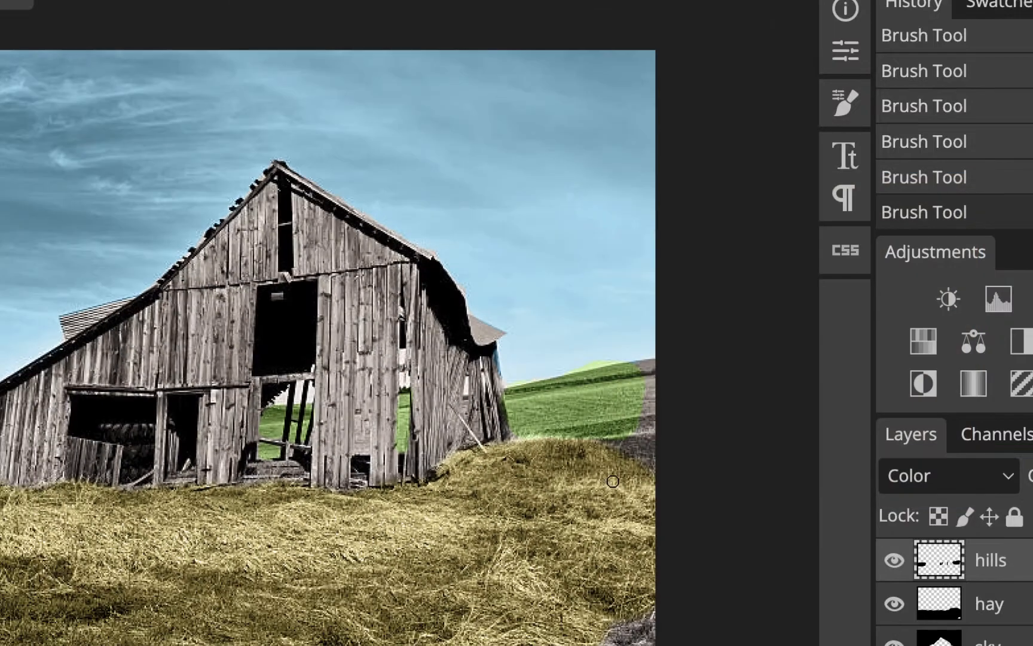
{"action": "scroll", "coordinate": [648, 374], "scroll_direction": "down", "scroll_amount": 2}
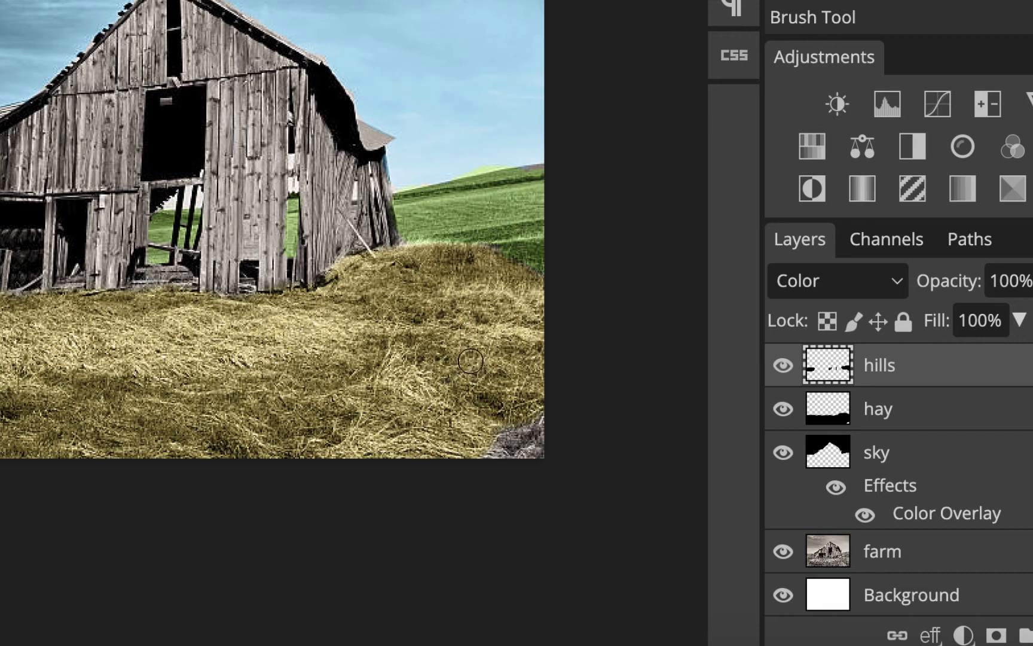
{"action": "left_click", "coordinate": [918, 424]}
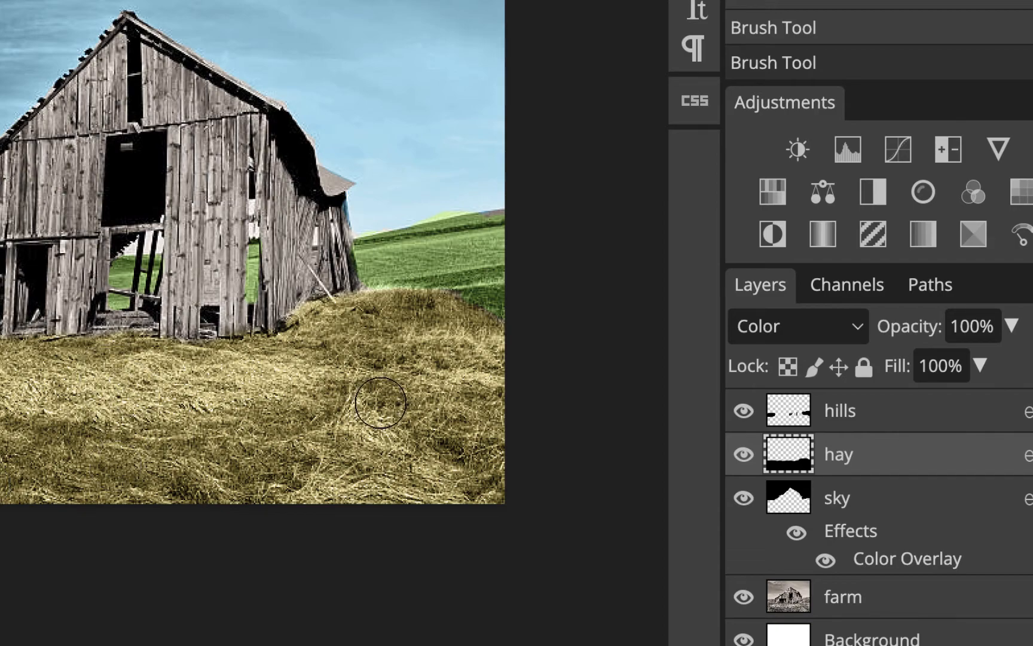
Paint the patches of sky showing through the barn's openings and wall gaps on the sky layer
{"action": "scroll", "coordinate": [254, 287], "scroll_direction": "up", "scroll_amount": 5}
{"action": "scroll", "coordinate": [255, 287], "scroll_direction": "up", "scroll_amount": 2}
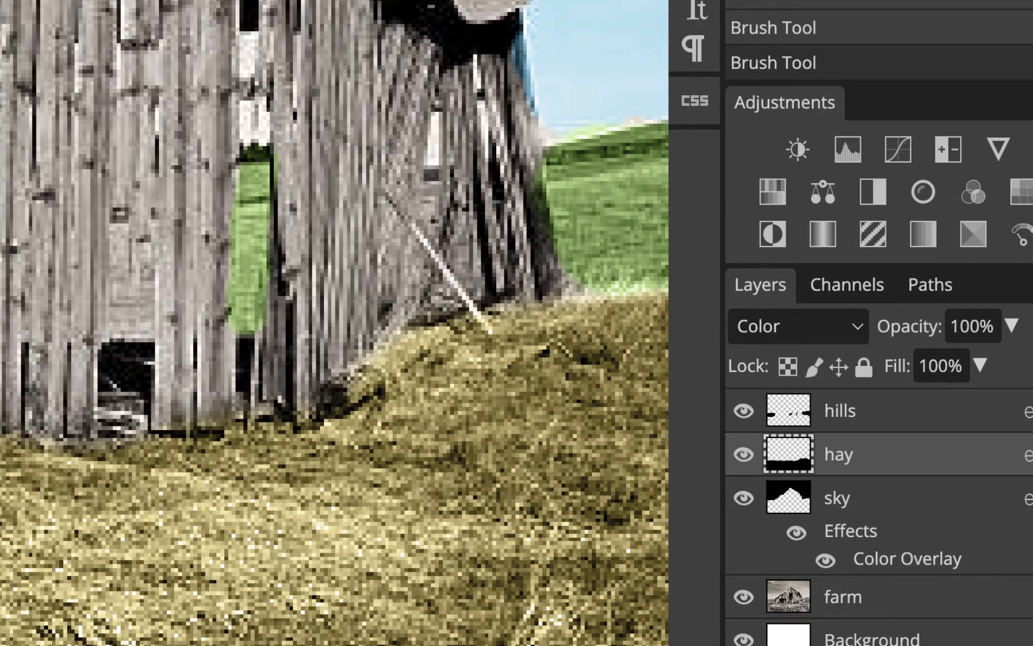
{"action": "left_click", "coordinate": [867, 500]}
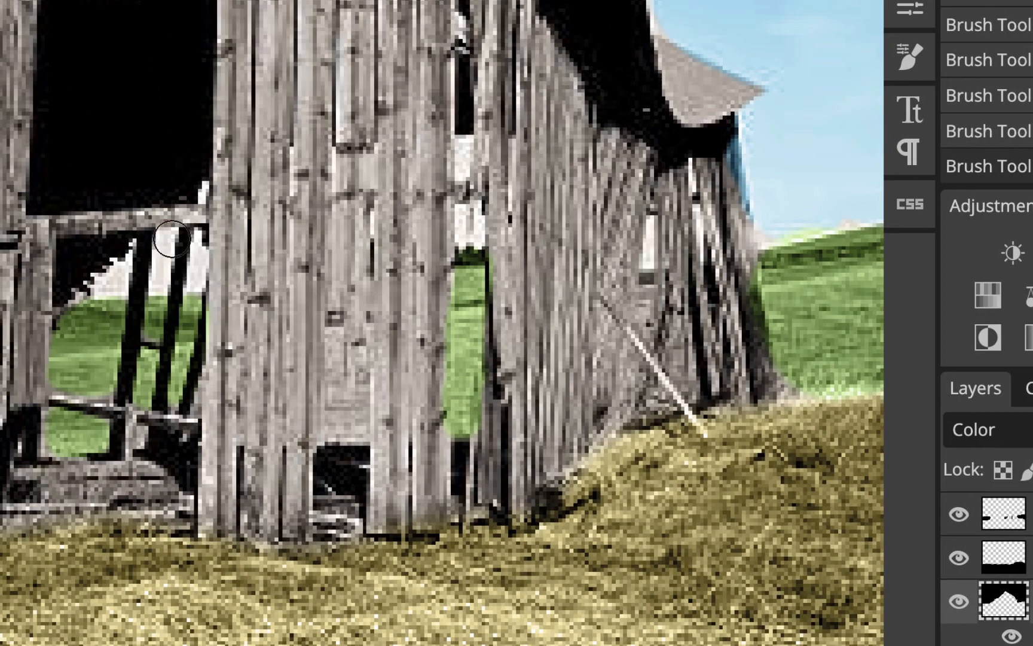
{"action": "mouse_move", "coordinate": [172, 239]}
{"action": "left_mouse_down"}
{"action": "mouse_move", "coordinate": [162, 237]}
{"action": "mouse_move", "coordinate": [152, 275]}
{"action": "mouse_move", "coordinate": [104, 279]}
{"action": "left_mouse_up"}
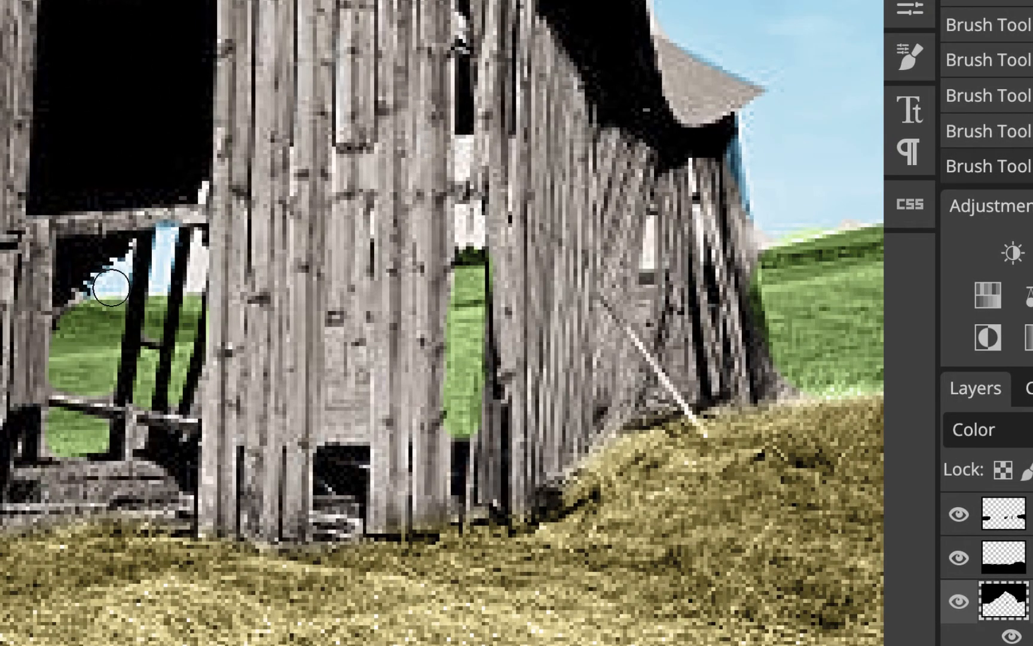
{"action": "left_click_drag", "start_coordinate": [201, 248], "coordinate": [201, 270]}
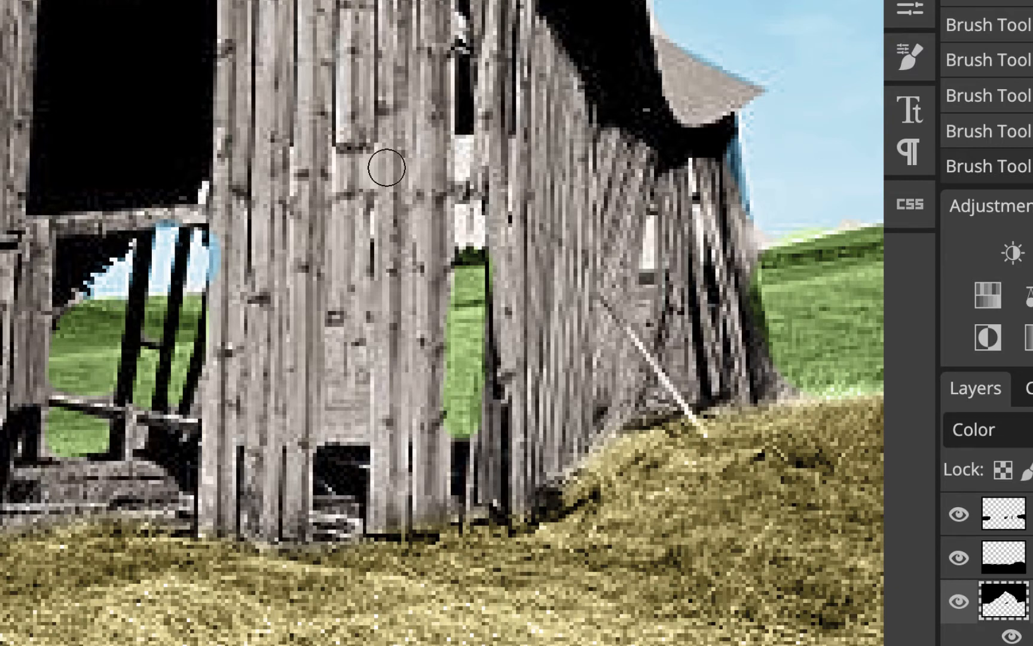
{"action": "left_click", "coordinate": [463, 145]}
{"action": "left_click_drag", "start_coordinate": [463, 145], "coordinate": [463, 164]}
{"action": "left_click", "coordinate": [463, 210]}
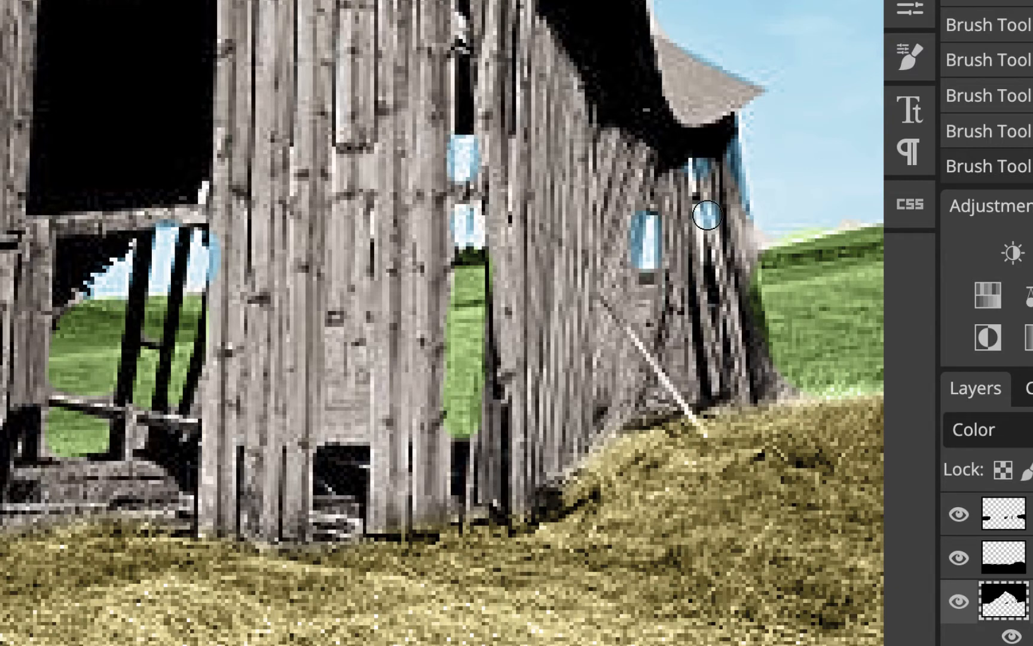
{"action": "left_click_drag", "start_coordinate": [708, 215], "coordinate": [708, 235]}
{"action": "scroll", "coordinate": [706, 238], "scroll_direction": "down", "scroll_amount": 10}
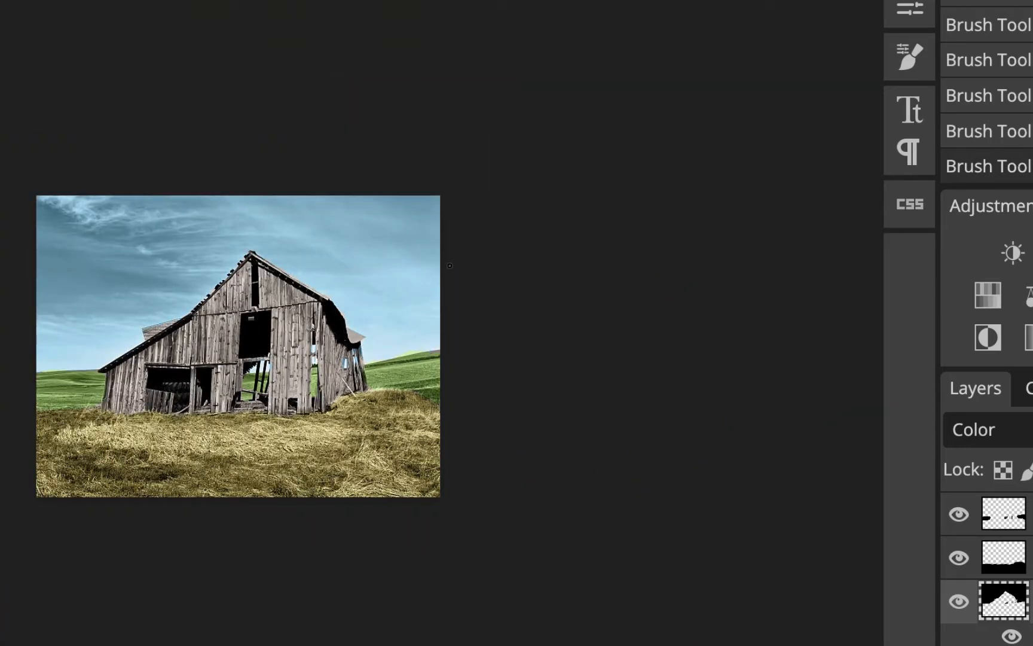
Add a new empty layer above the hills layer and name it barn
{"action": "scroll", "coordinate": [449, 272], "scroll_direction": "up", "scroll_amount": 3}
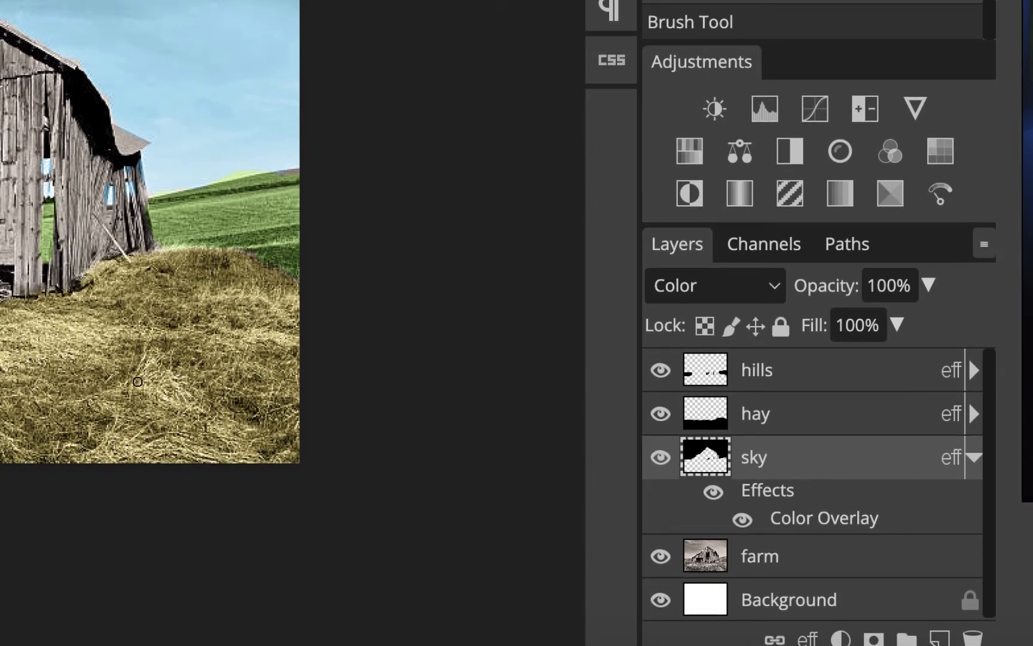
{"action": "left_click", "coordinate": [774, 377]}
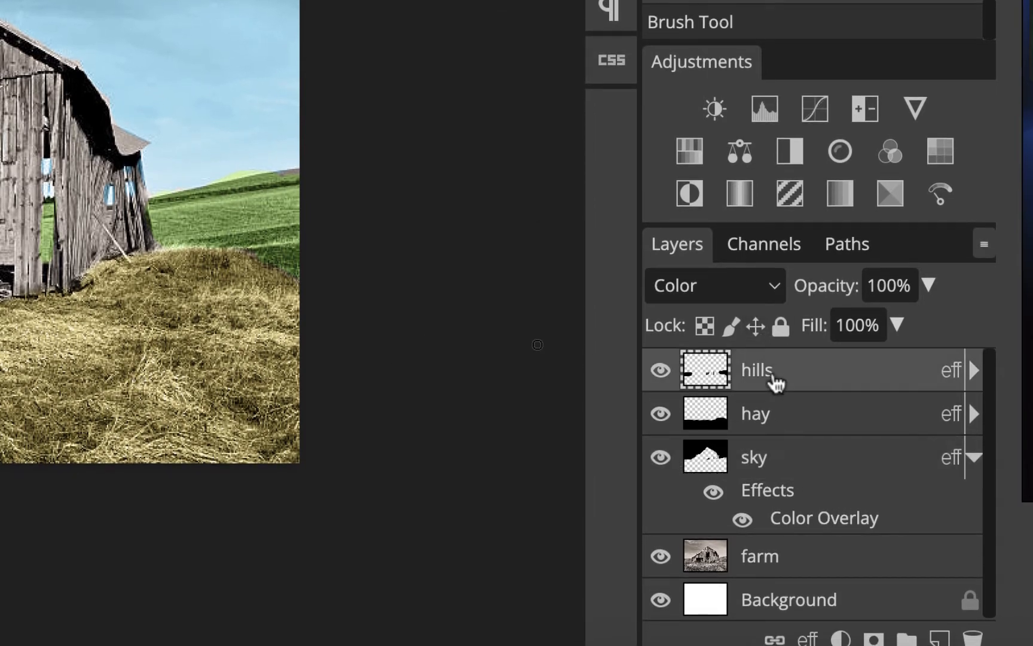
{"action": "left_click", "coordinate": [940, 638]}
{"action": "double_click", "coordinate": [770, 323]}
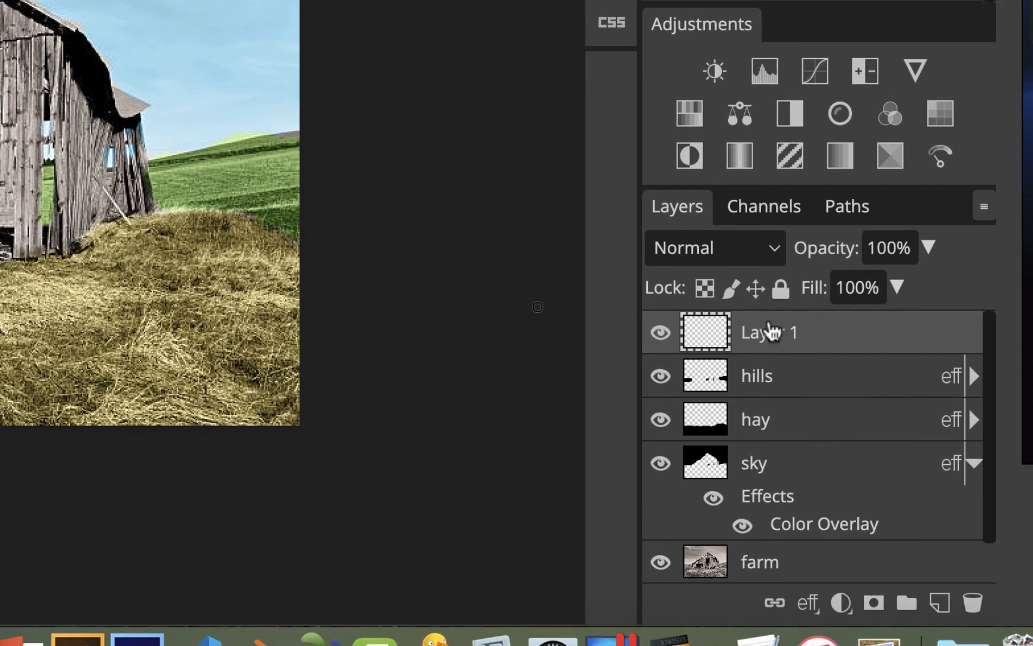
{"action": "type", "text": "barn"}
{"action": "key", "text": "Return"}
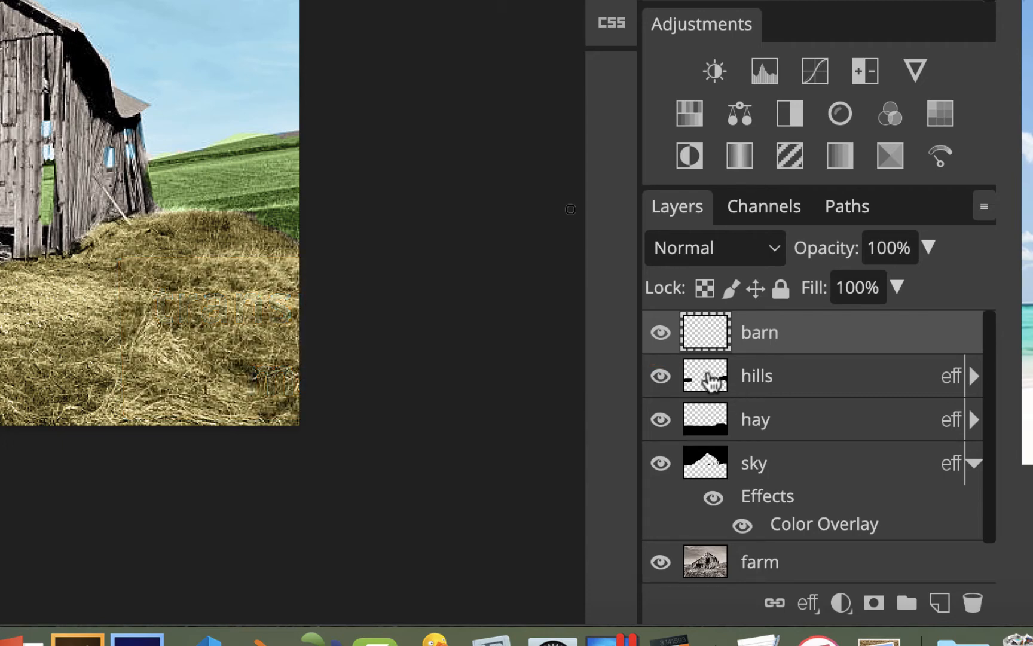
Load the combined pixels of the hills, hay and sky layers as a selection and invert it to isolate the barn
{"action": "left_click", "coordinate": [712, 381], "text": "super"}
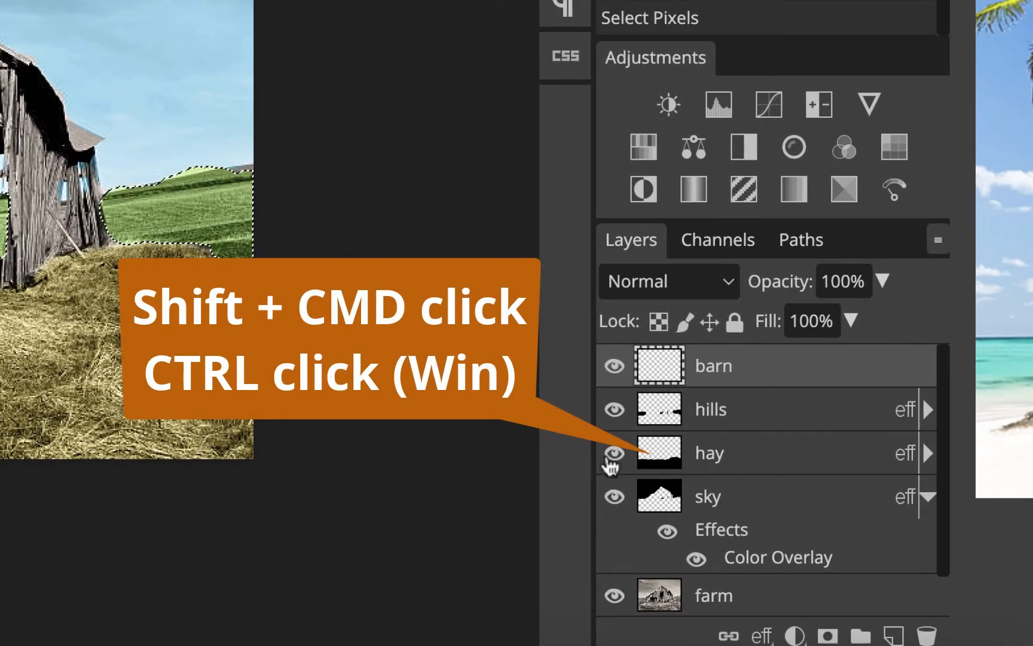
{"action": "left_click", "coordinate": [669, 459], "text": "shift+super"}
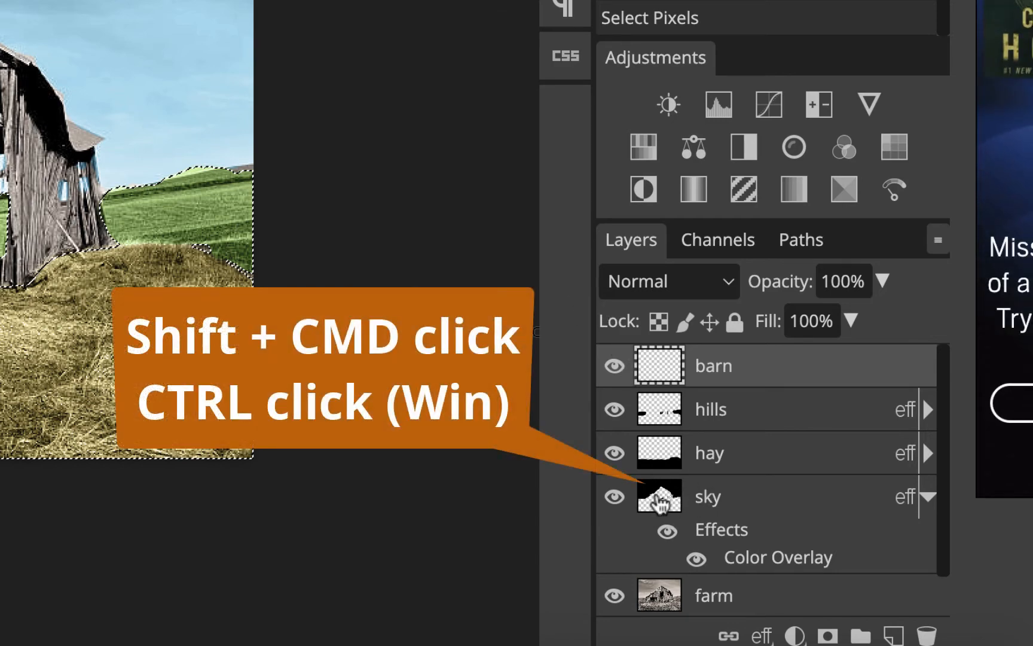
{"action": "left_click", "coordinate": [657, 498], "text": "super"}
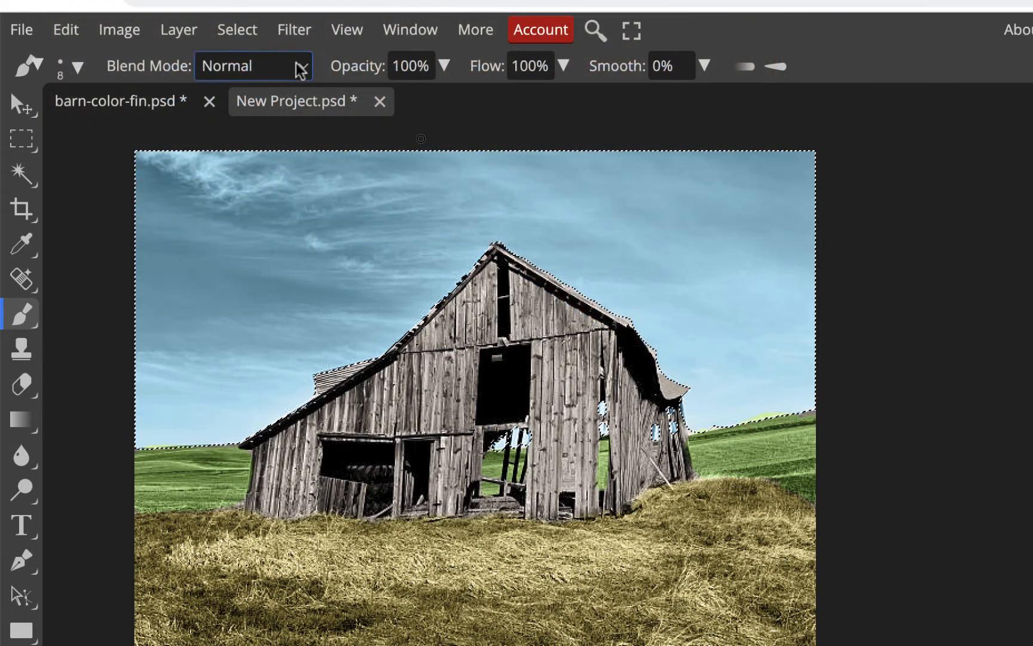
{"action": "left_click", "coordinate": [239, 31]}
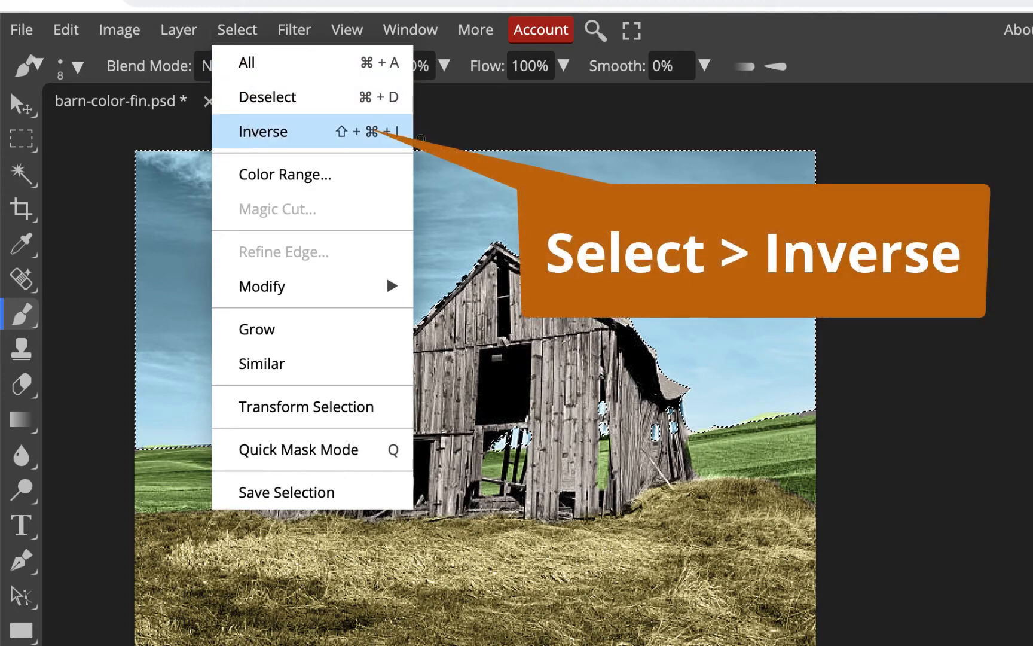
{"action": "left_click", "coordinate": [257, 131]}
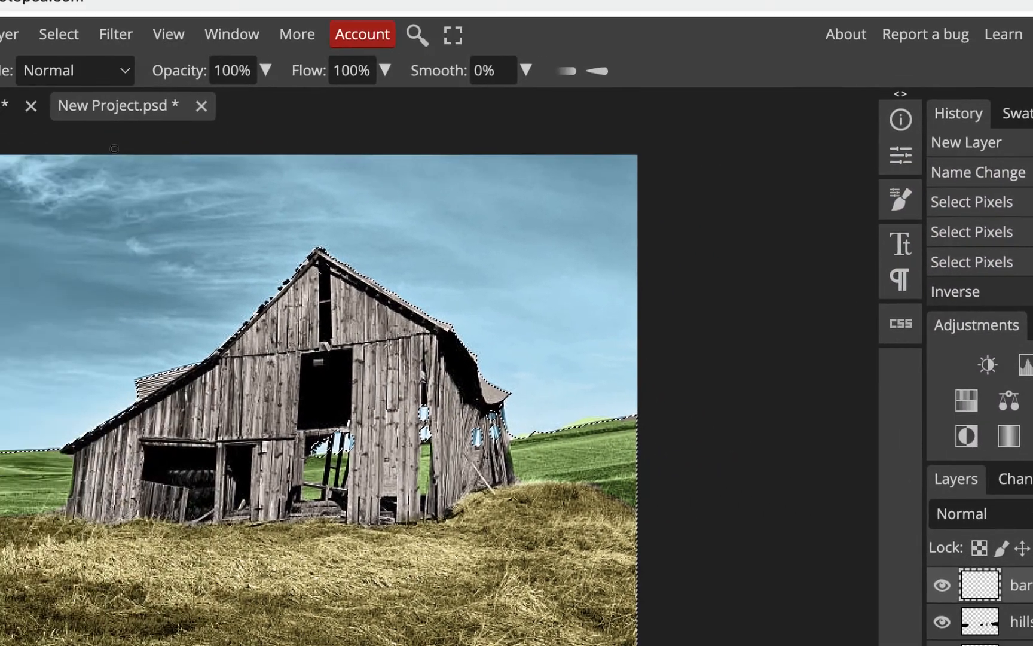
Fill the selection on the barn layer with the black foreground color in Normal mode at 100% opacity
{"action": "left_click", "coordinate": [67, 97]}
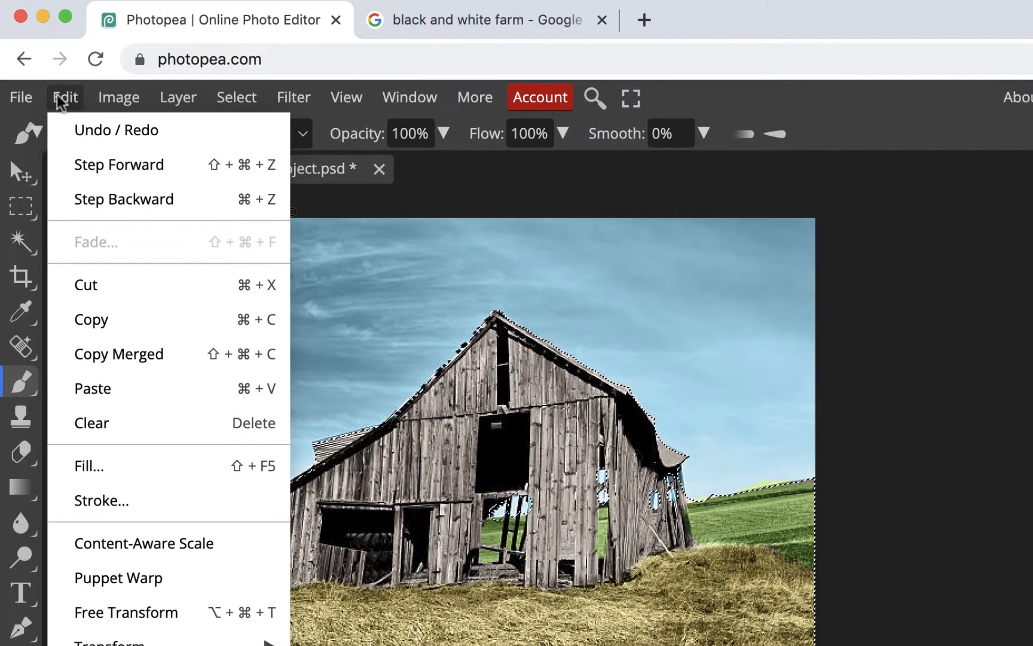
{"action": "left_click", "coordinate": [118, 463]}
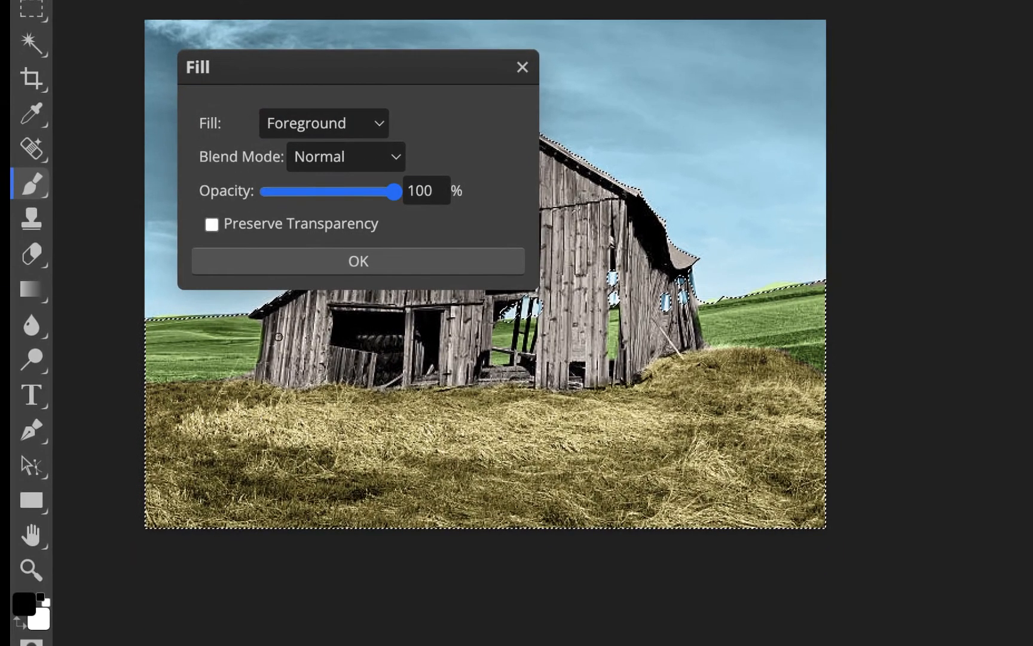
{"action": "left_click", "coordinate": [452, 261]}
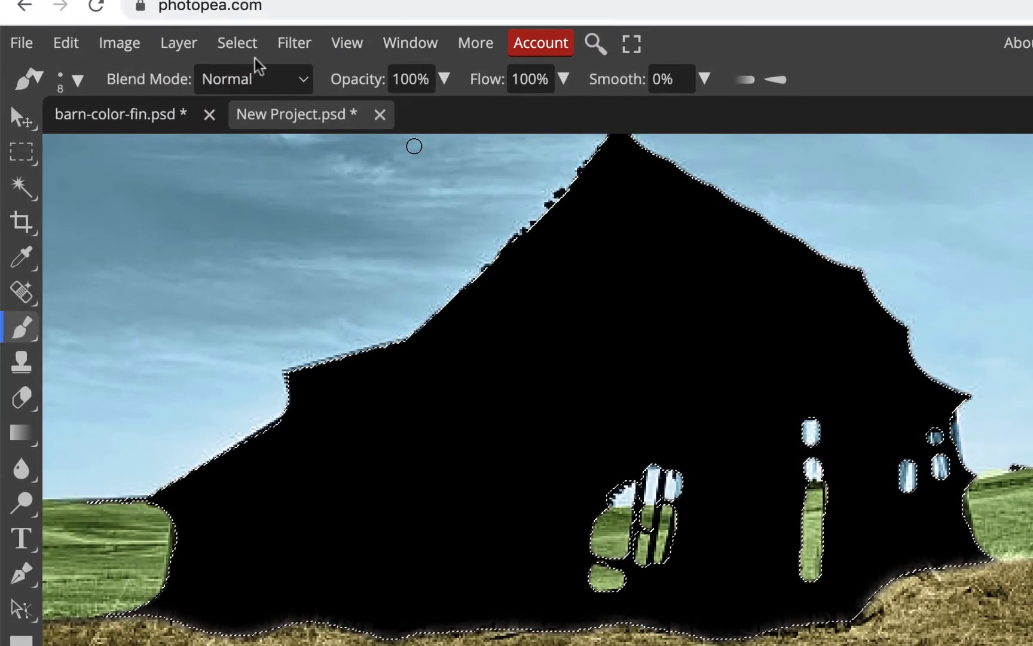
Clear the selection and set the barn layer's blend mode to Color
{"action": "left_click", "coordinate": [239, 44]}
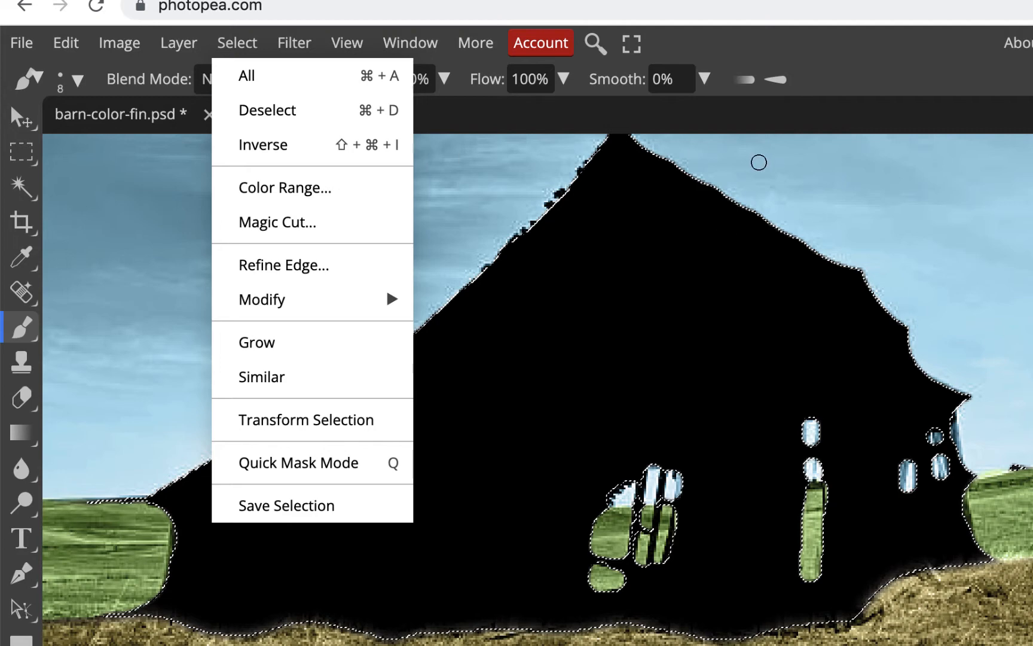
{"action": "left_click", "coordinate": [801, 126]}
{"action": "key", "text": "ctrl+d"}
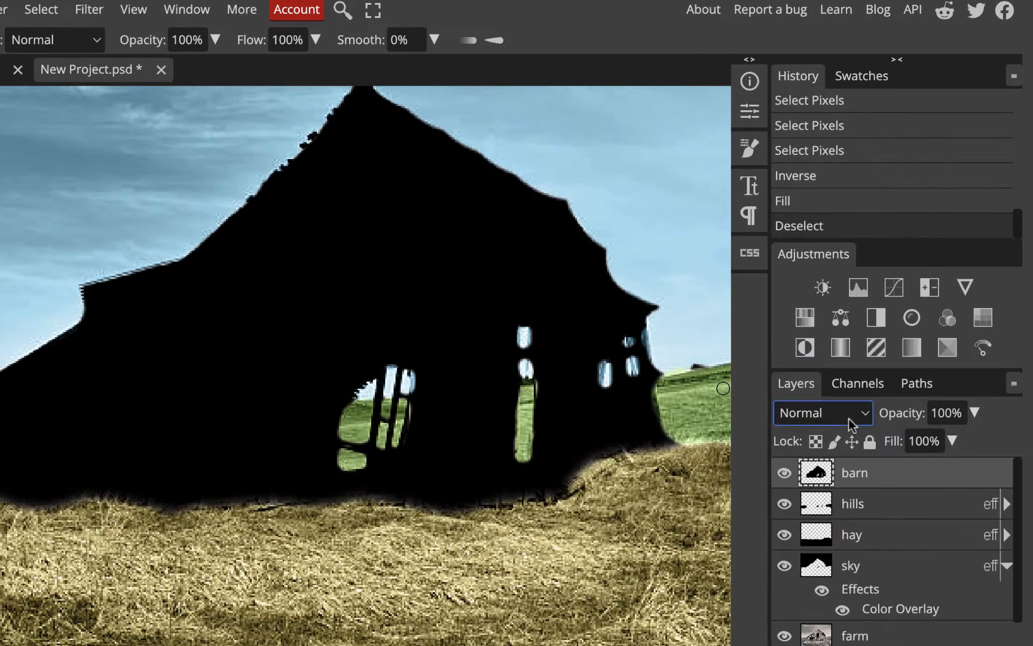
{"action": "left_click", "coordinate": [957, 454]}
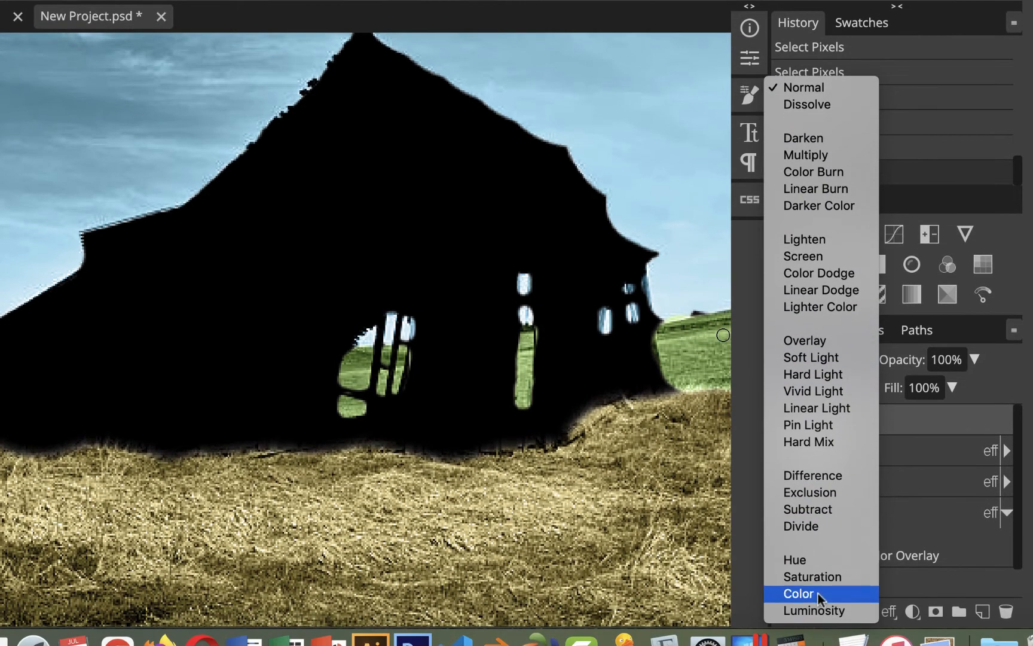
{"action": "left_click", "coordinate": [818, 635]}
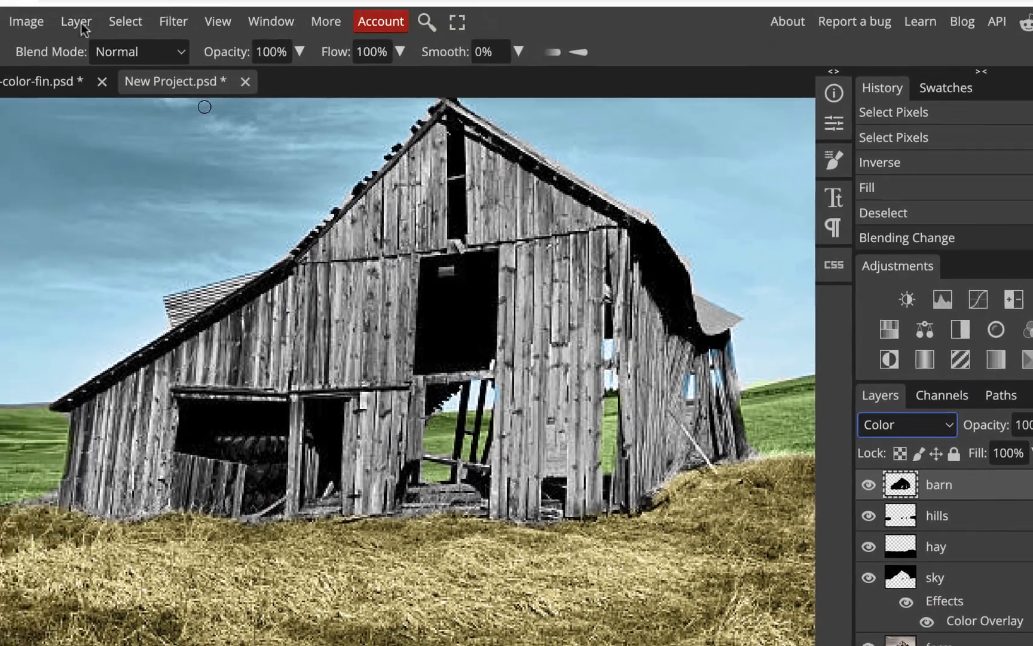
Add a Color Overlay effect to the barn layer using the red color e75959
{"action": "left_click", "coordinate": [76, 18]}
{"action": "mouse_move", "coordinate": [174, 242]}
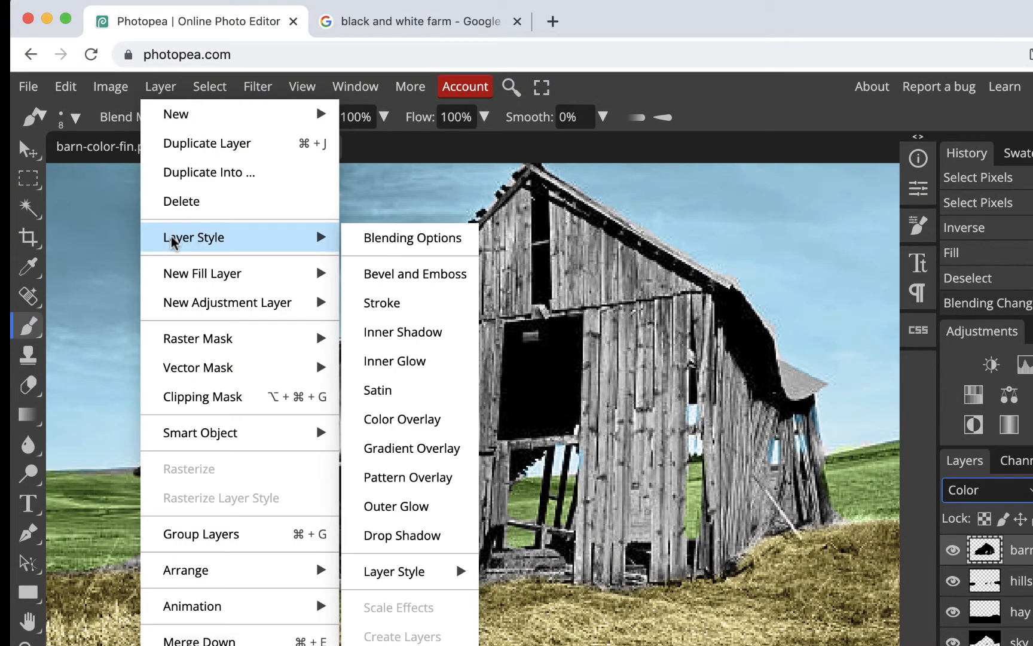
{"action": "left_click", "coordinate": [410, 417]}
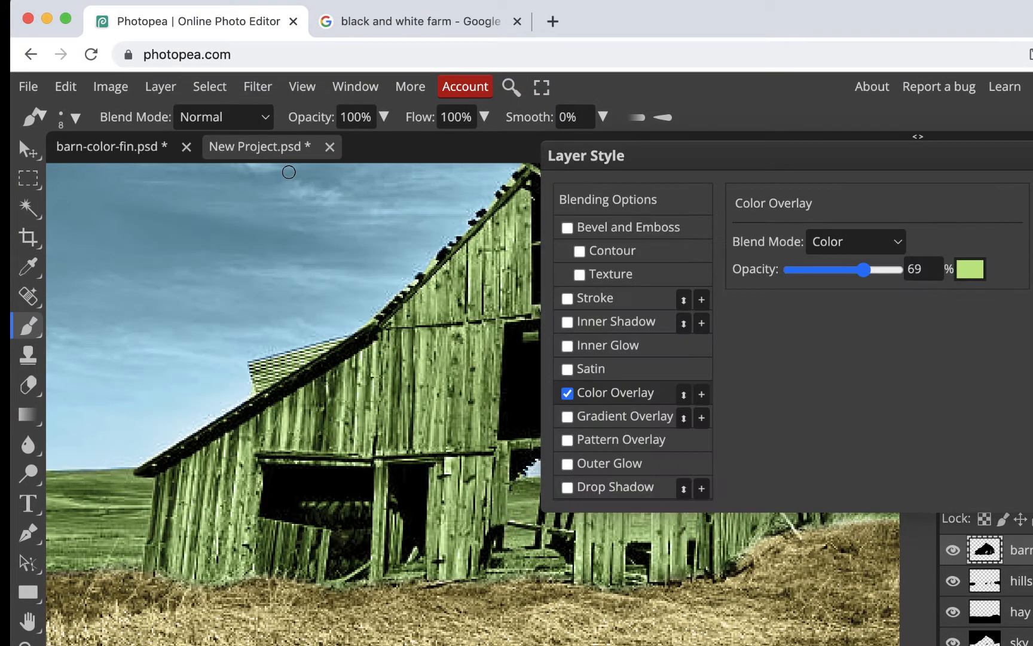
{"action": "left_click_drag", "start_coordinate": [749, 168], "coordinate": [868, 348]}
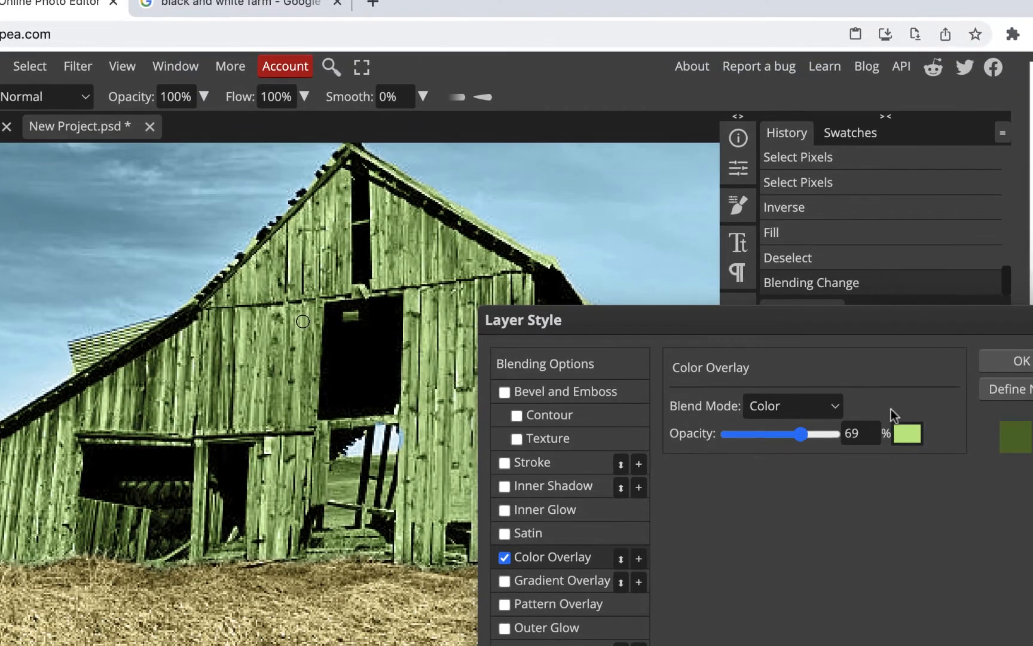
{"action": "left_click", "coordinate": [987, 447]}
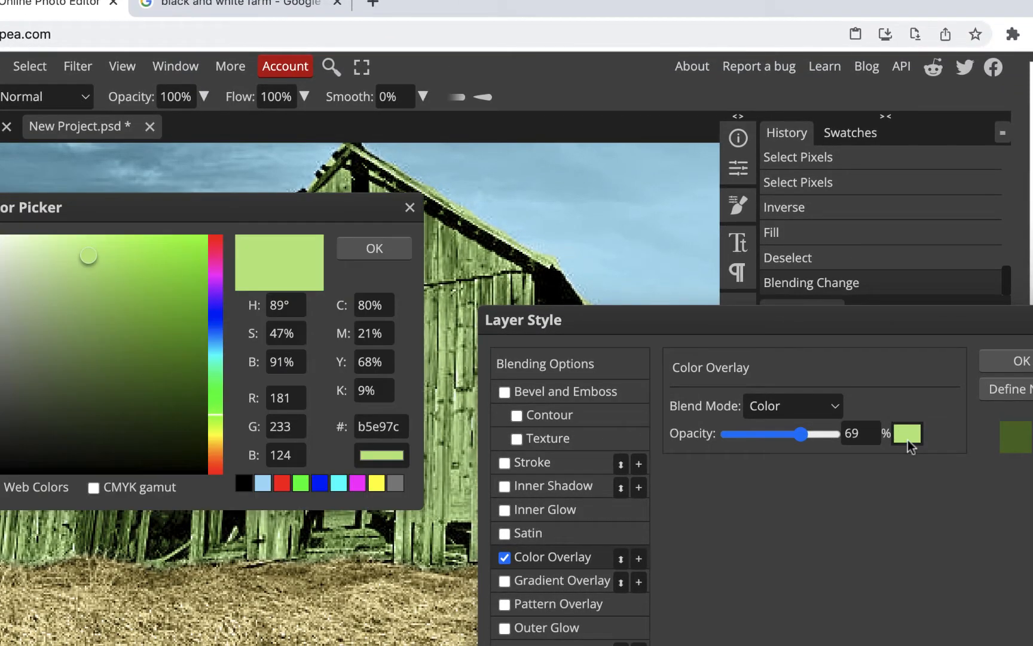
{"action": "left_click", "coordinate": [282, 483]}
{"action": "left_click_drag", "start_coordinate": [226, 206], "coordinate": [526, 422]}
{"action": "left_click", "coordinate": [444, 461]}
{"action": "left_click", "coordinate": [420, 474]}
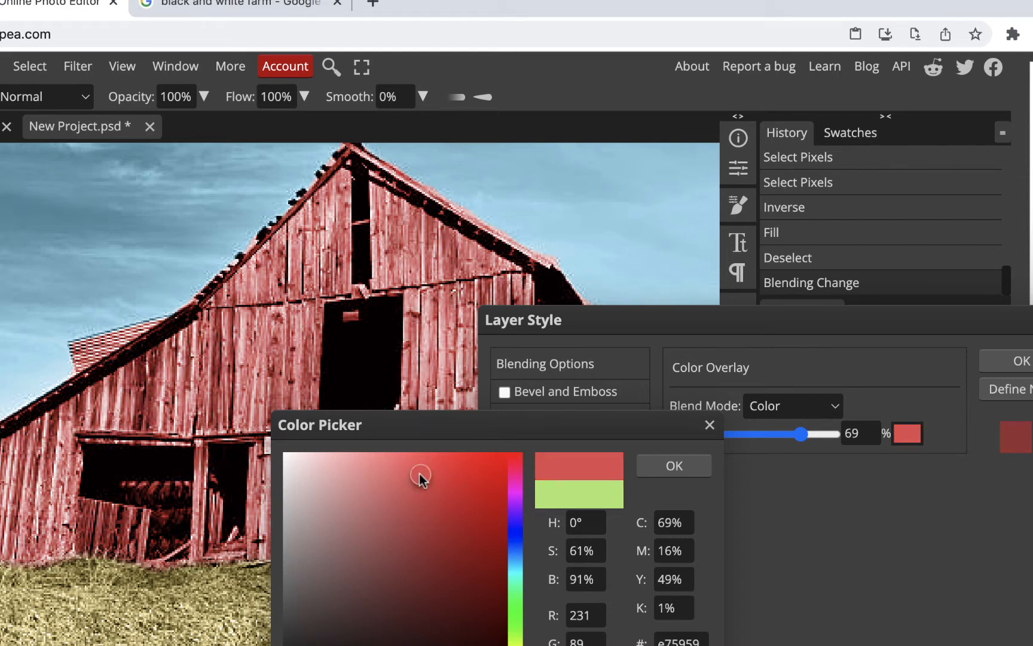
{"action": "left_click", "coordinate": [687, 471]}
Set the barn's Color Overlay opacity to 46%, apply it, and recheck the overlay settings against the whole image
{"action": "mouse_move", "coordinate": [802, 435]}
{"action": "left_mouse_down"}
{"action": "mouse_move", "coordinate": [764, 435]}
{"action": "mouse_move", "coordinate": [784, 436]}
{"action": "left_mouse_up"}
{"action": "key", "text": "Return"}
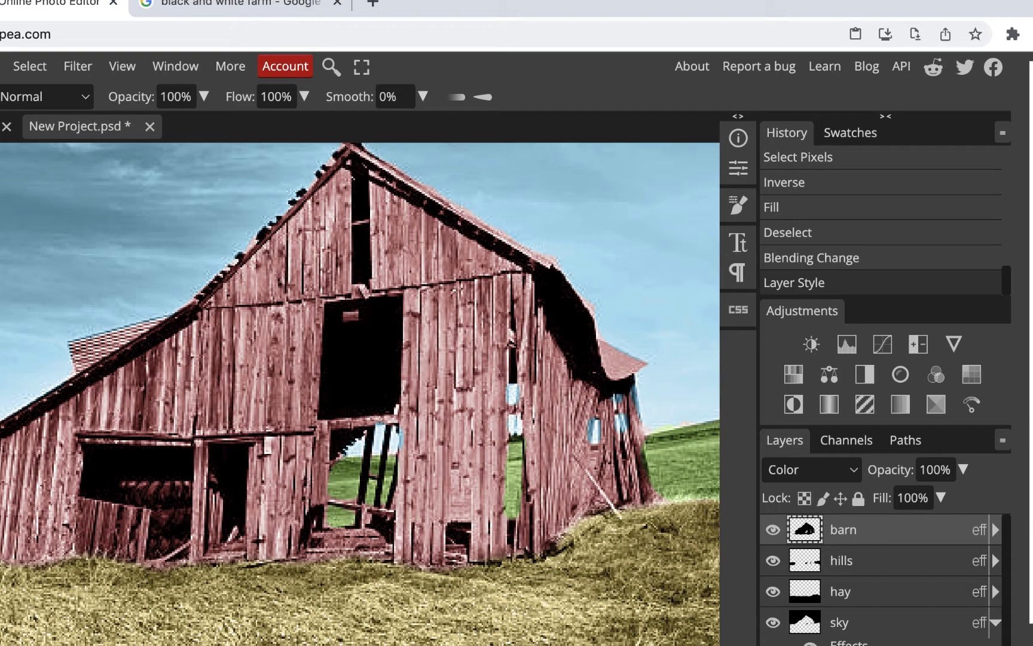
{"action": "scroll", "coordinate": [188, 473], "scroll_direction": "down", "scroll_amount": 3}
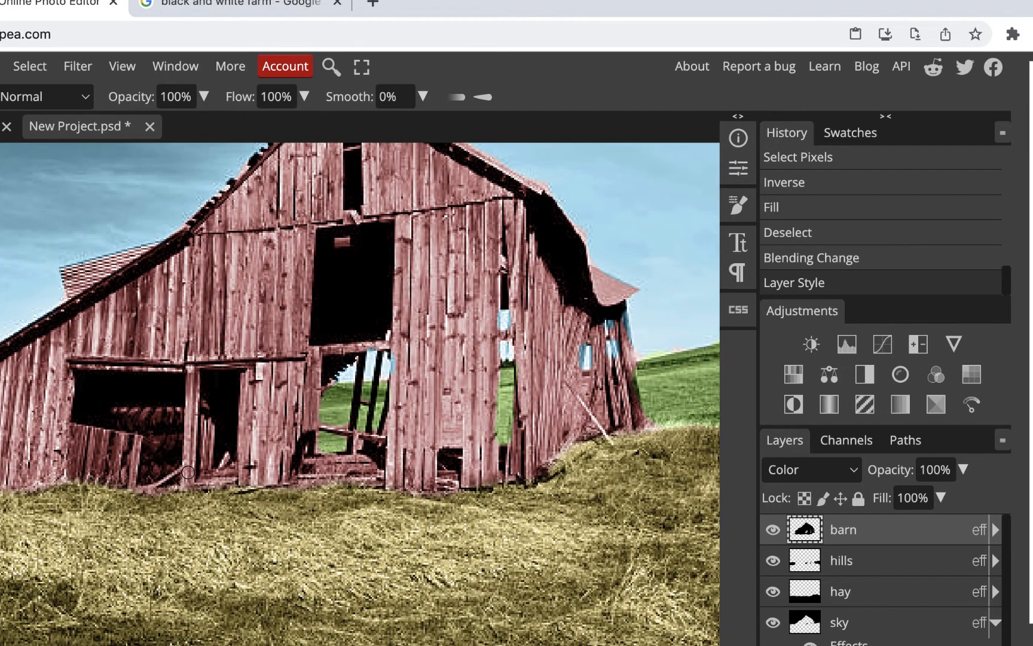
{"action": "scroll", "coordinate": [188, 472], "scroll_direction": "down", "scroll_amount": 3}
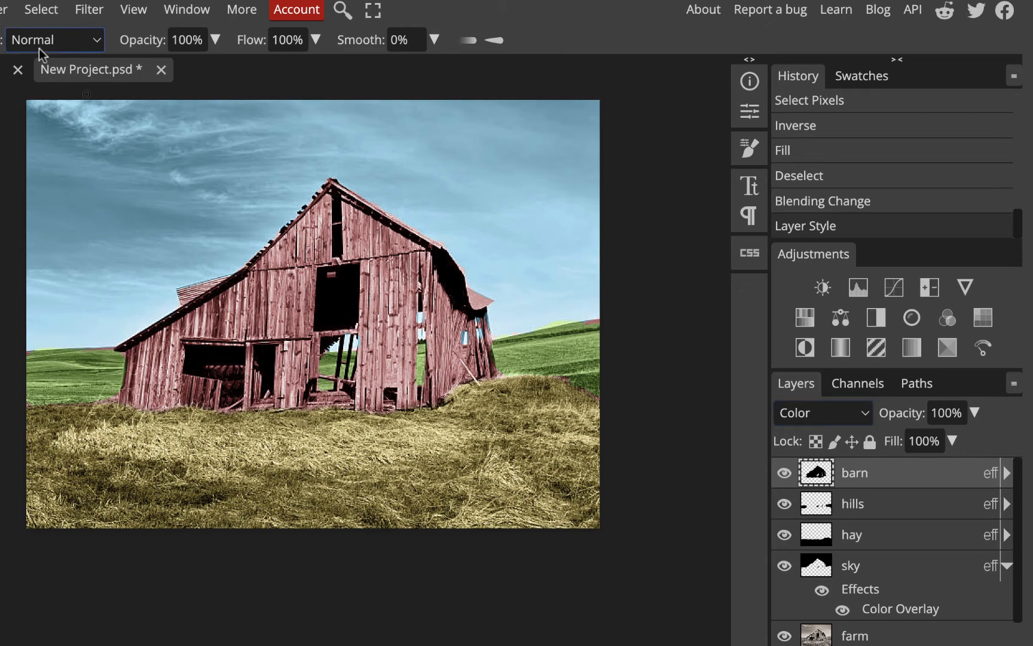
{"action": "left_click", "coordinate": [3, 9]}
{"action": "mouse_move", "coordinate": [14, 166]}
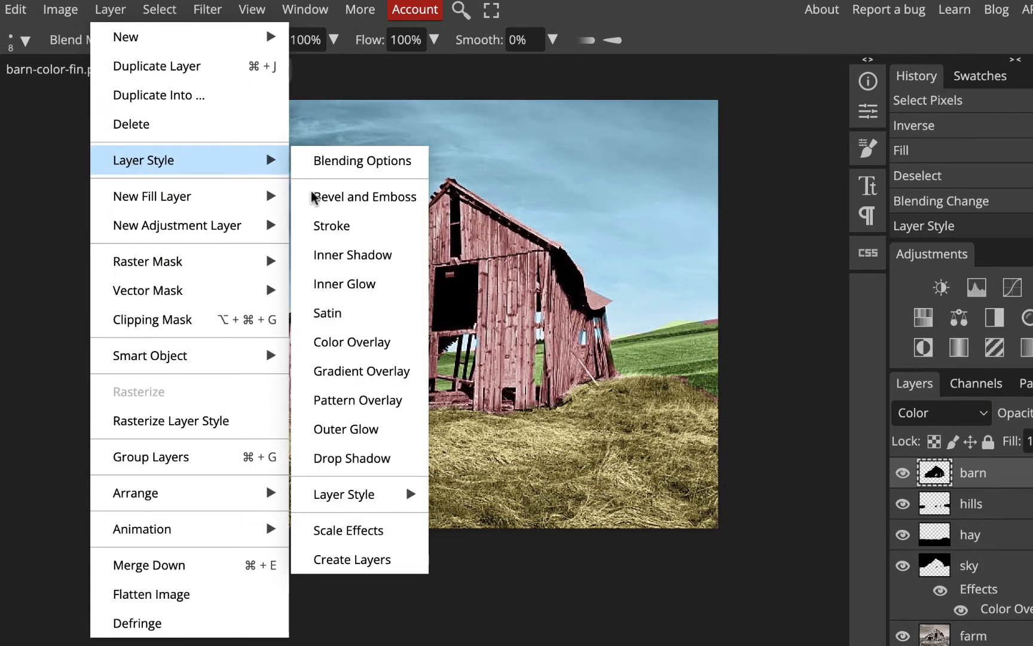
{"action": "left_click", "coordinate": [408, 345]}
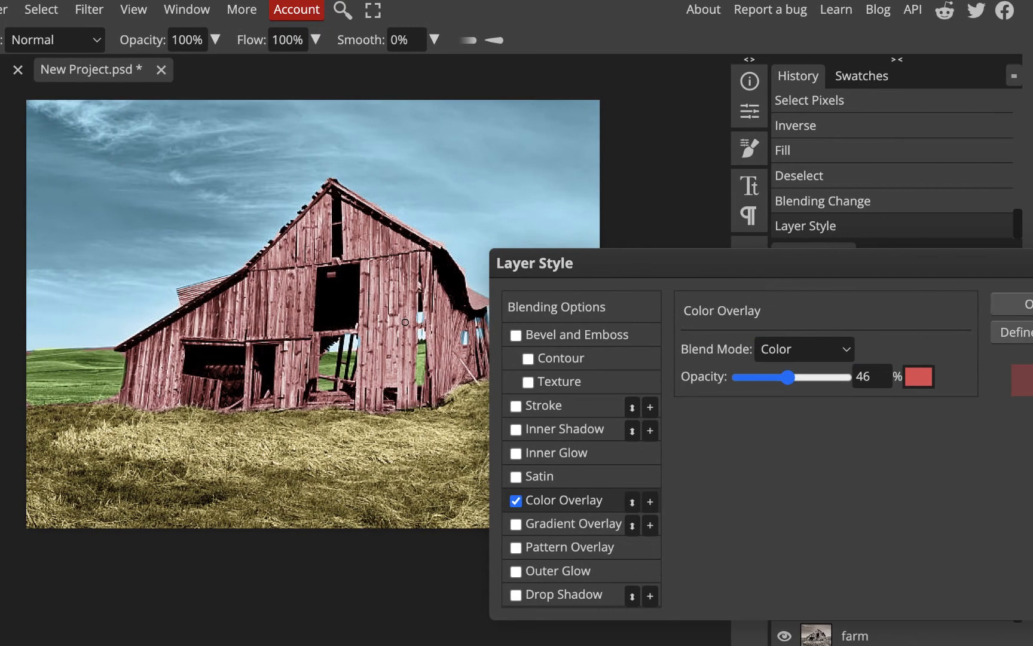
{"action": "key", "text": "Return"}
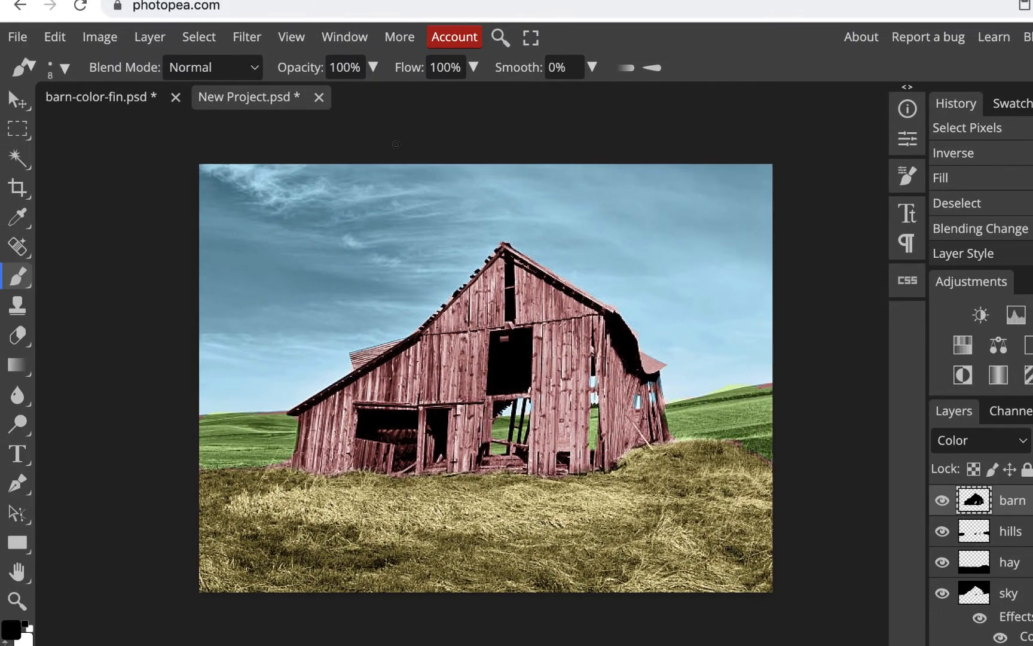
Save the project as a PSD file named barn-color-2 on the Desktop
{"action": "left_click", "coordinate": [17, 37]}
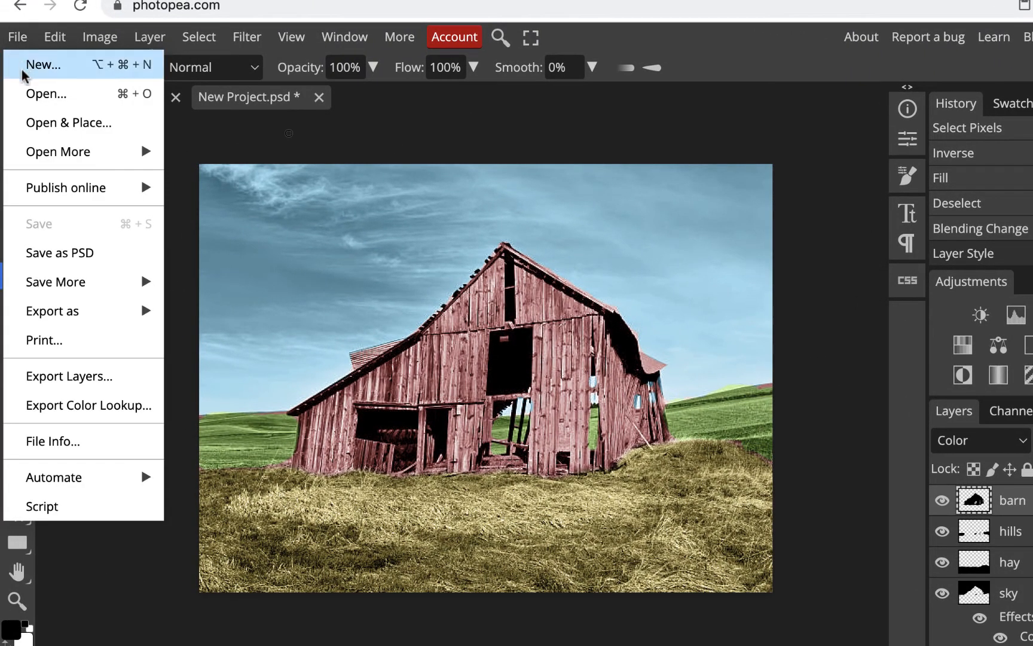
{"action": "left_click", "coordinate": [46, 252]}
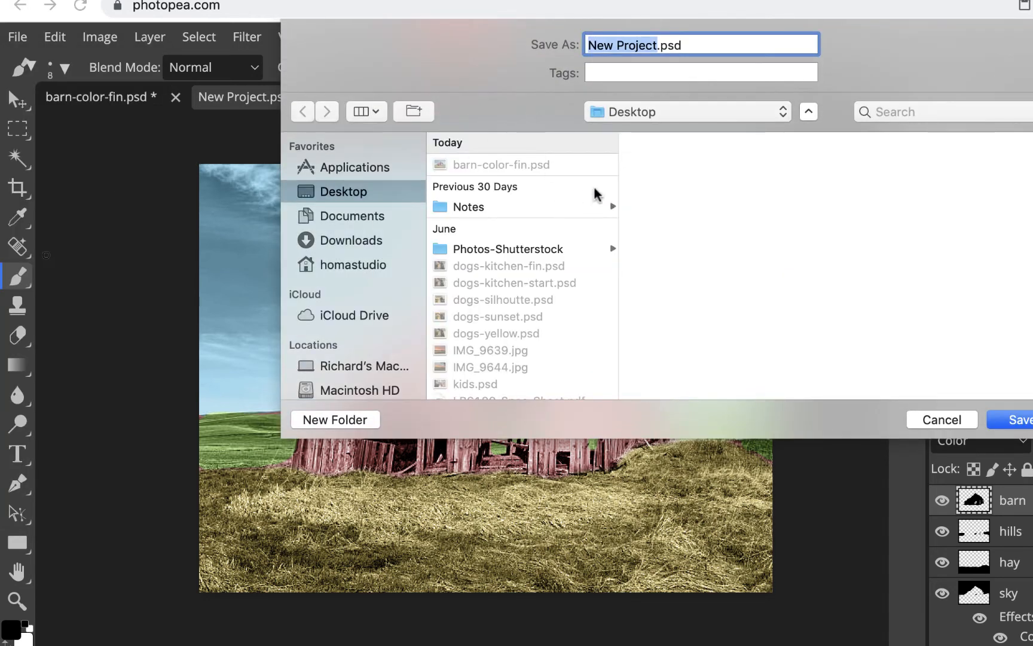
{"action": "type", "text": "barn"}
{"action": "type", "text": "-color"}
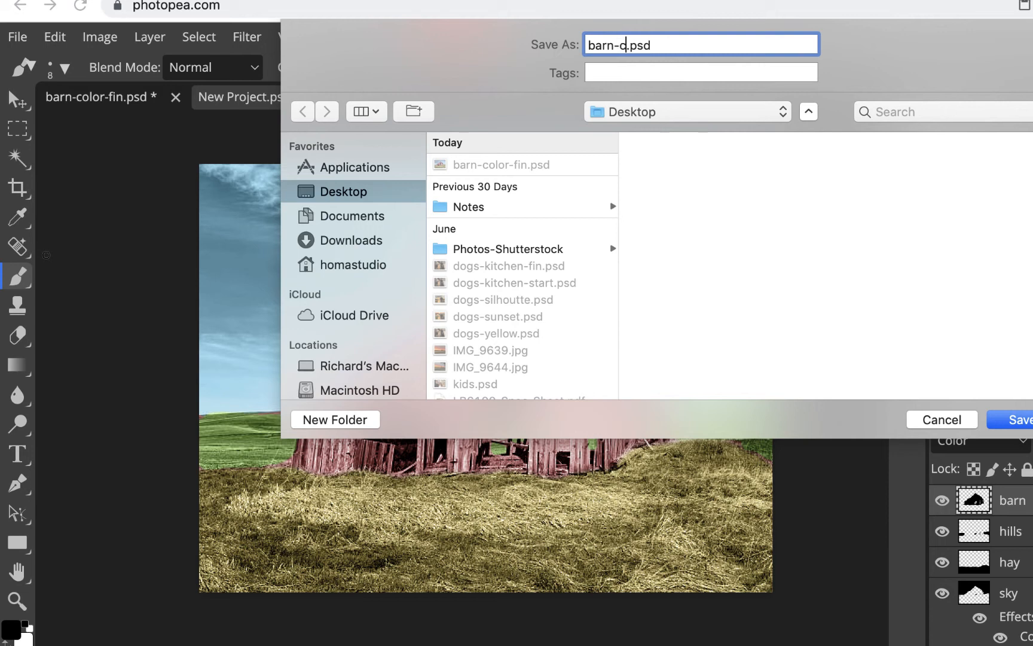
{"action": "type", "text": "-2"}
{"action": "left_click", "coordinate": [1018, 422]}
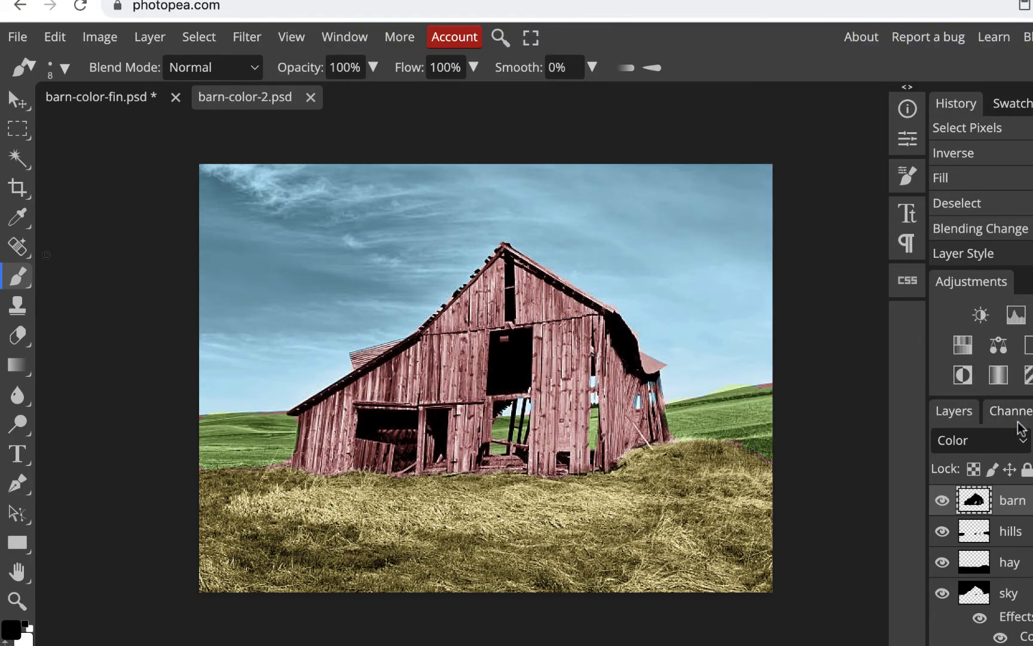
{"action": "left_click", "coordinate": [17, 37]}
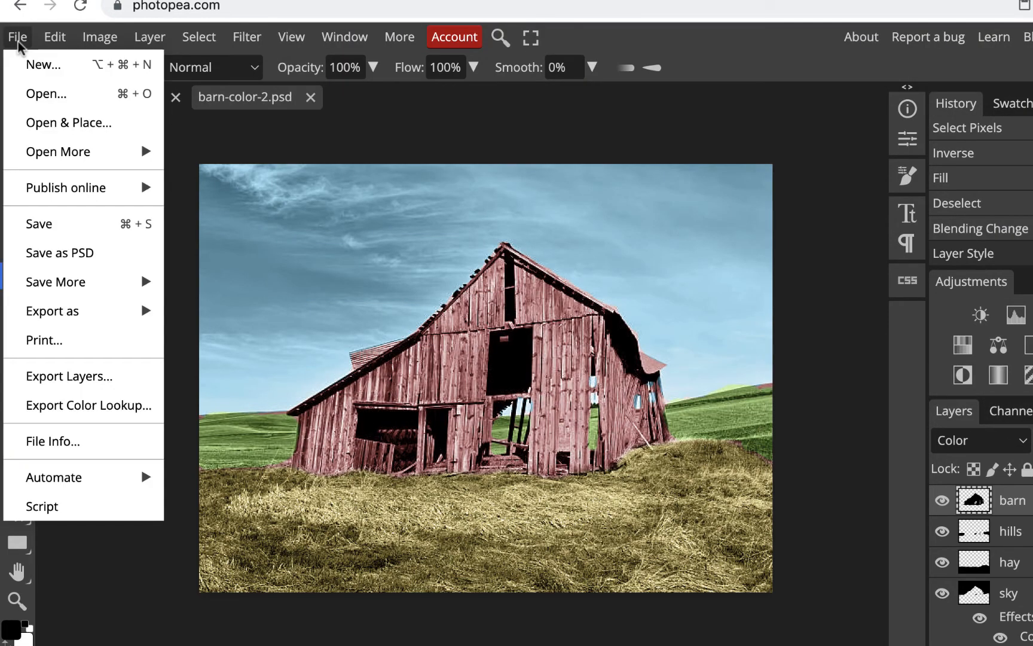
{"action": "mouse_move", "coordinate": [53, 314]}
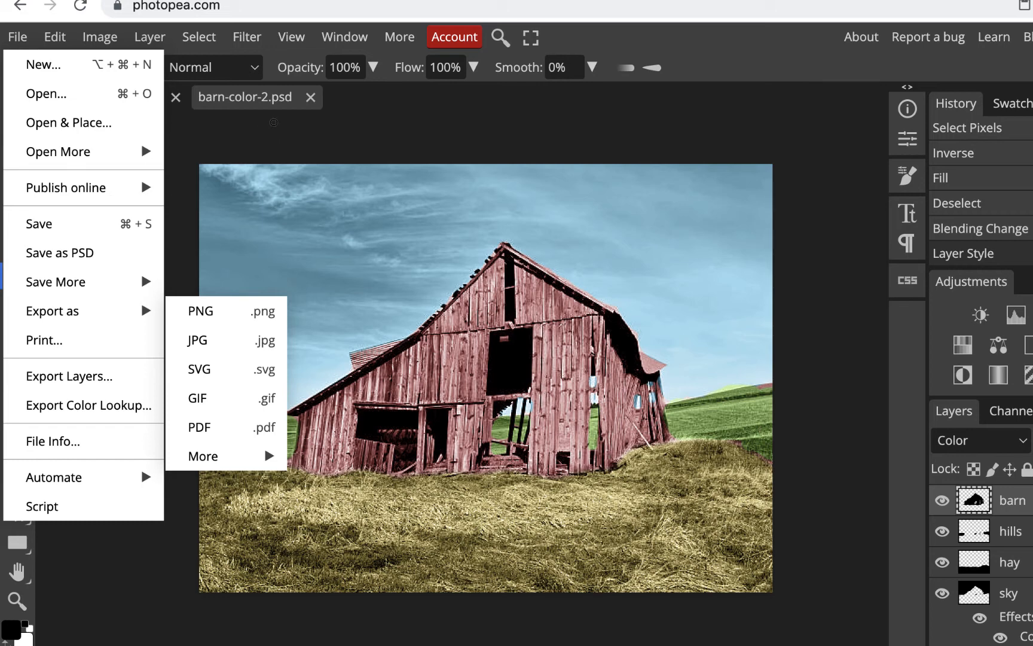
{"action": "left_click", "coordinate": [275, 126]}
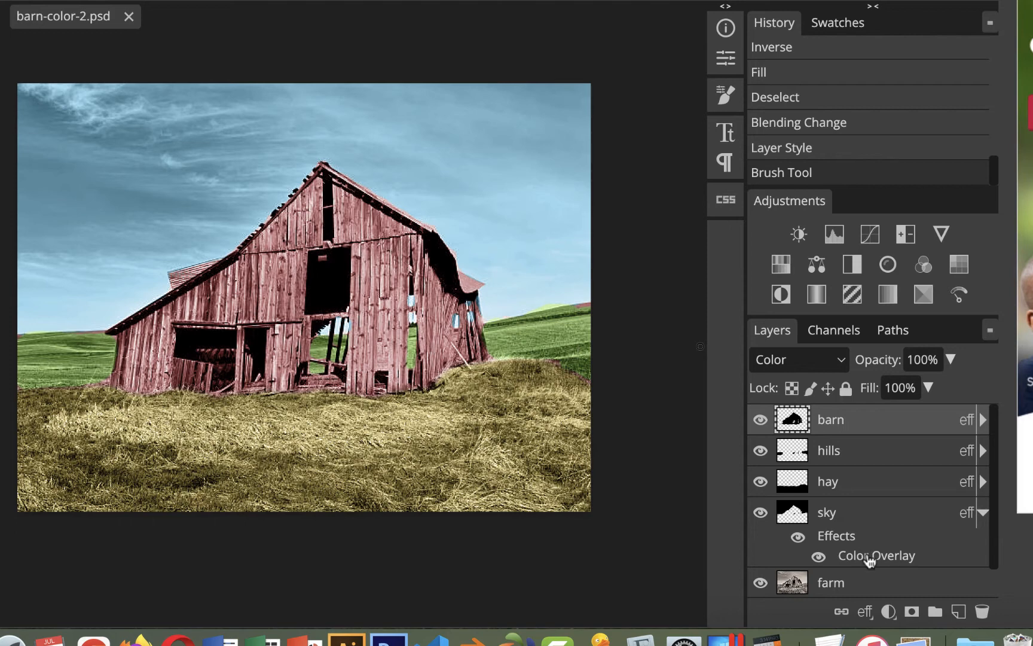
Change the sky layer's Color Overlay to the blue 7cafe9 at 100% opacity
{"action": "double_click", "coordinate": [869, 561]}
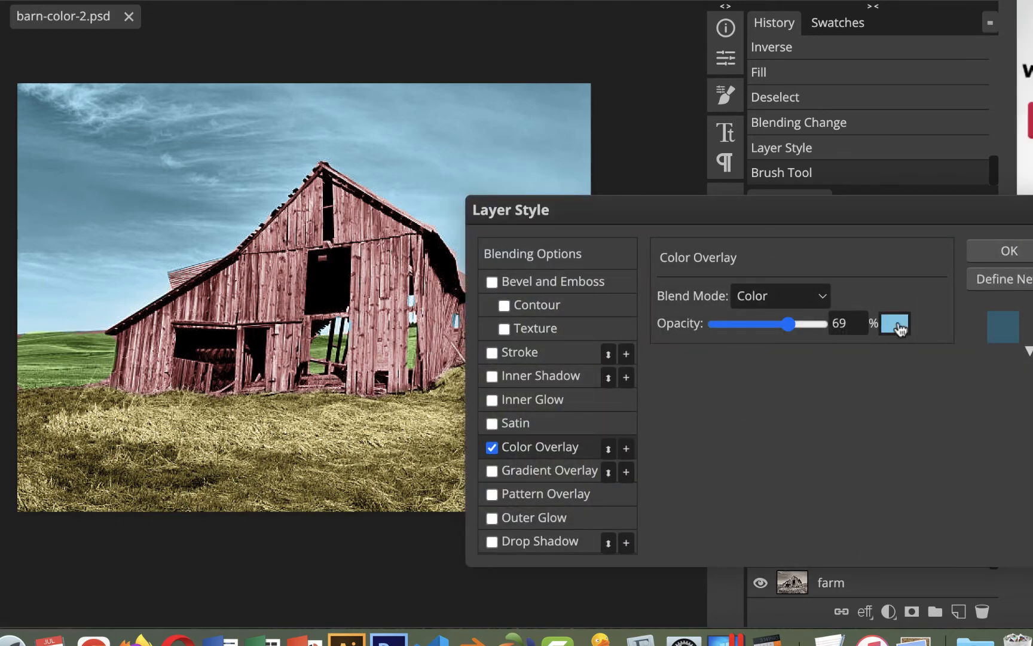
{"action": "left_click", "coordinate": [899, 326]}
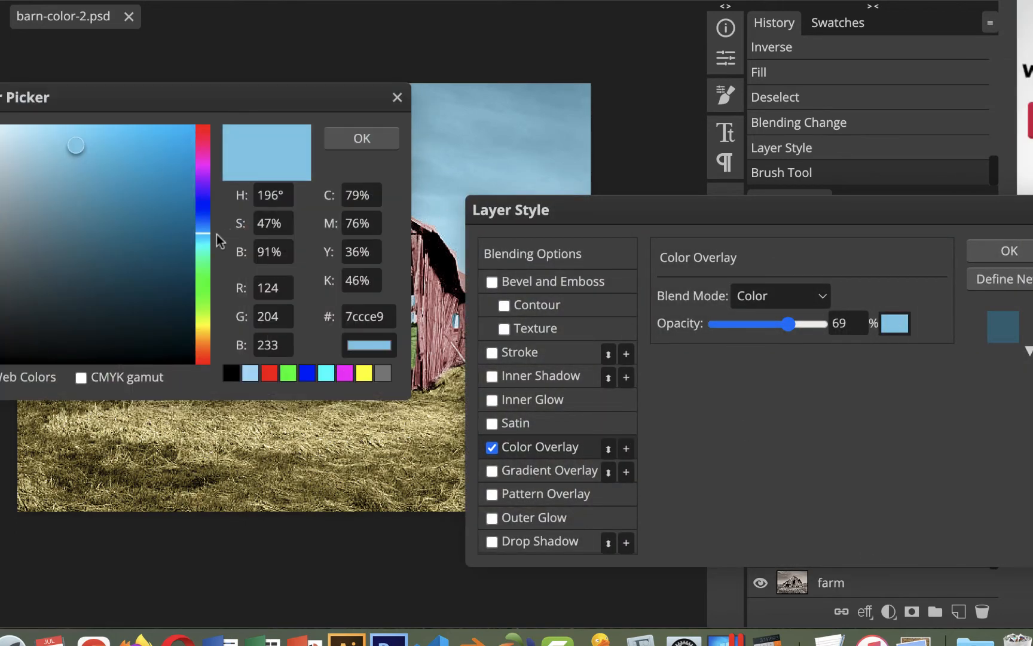
{"action": "left_click_drag", "start_coordinate": [204, 235], "coordinate": [205, 222]}
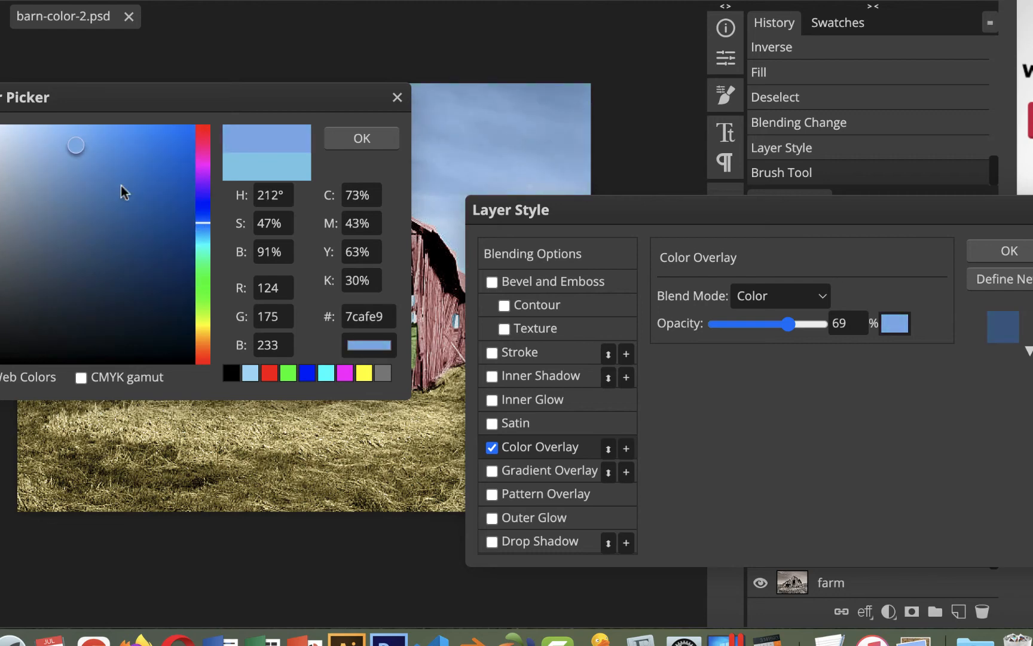
{"action": "left_click", "coordinate": [361, 139]}
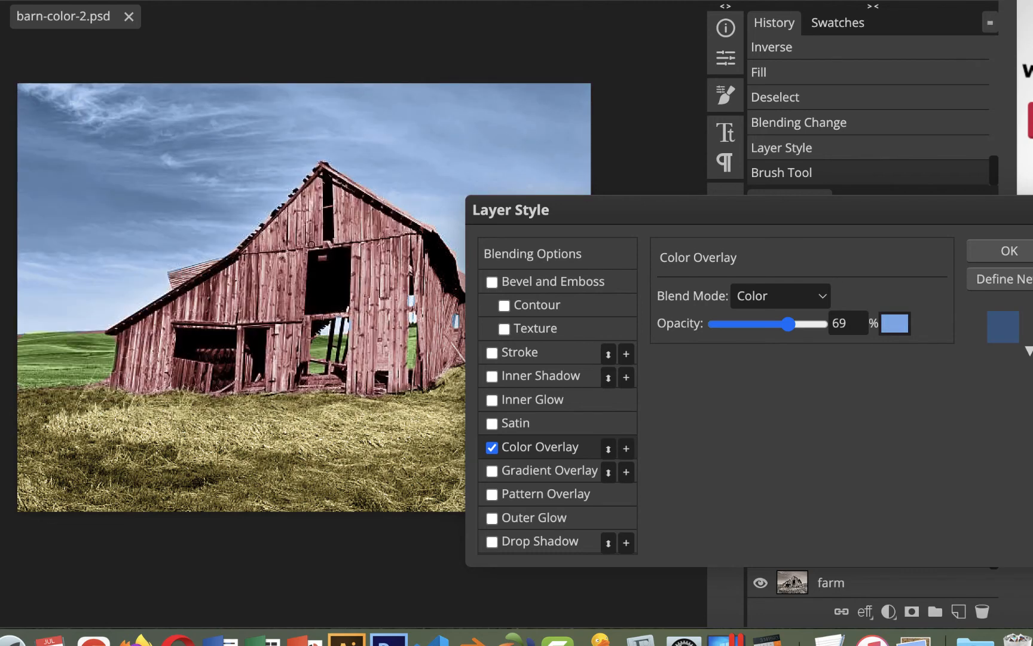
{"action": "left_click_drag", "start_coordinate": [575, 215], "coordinate": [449, 172]}
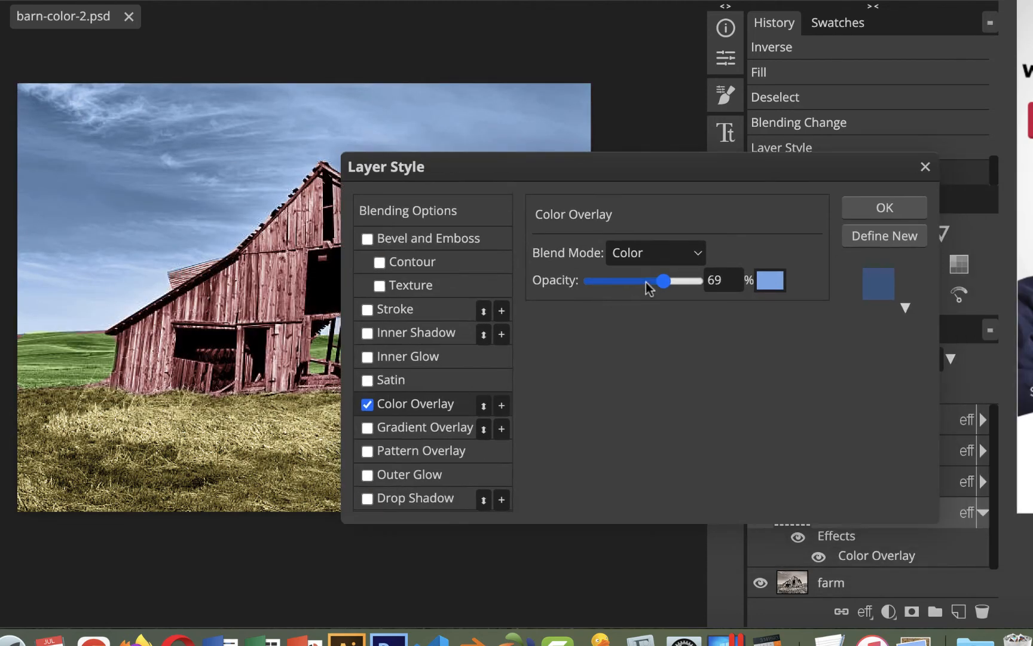
{"action": "left_click_drag", "start_coordinate": [664, 283], "coordinate": [688, 291]}
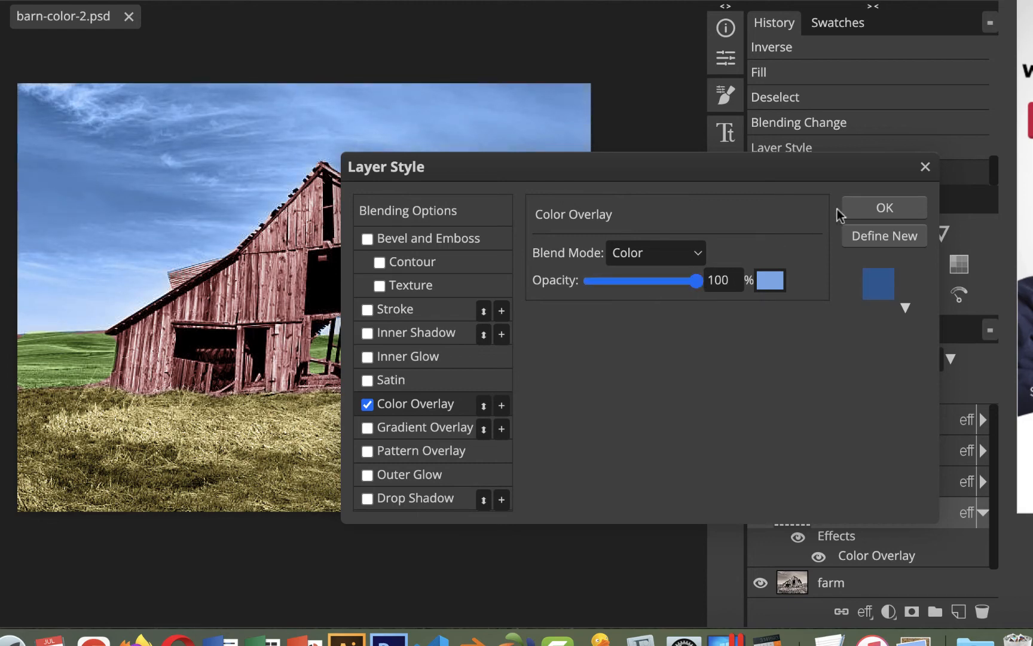
{"action": "left_click", "coordinate": [861, 209]}
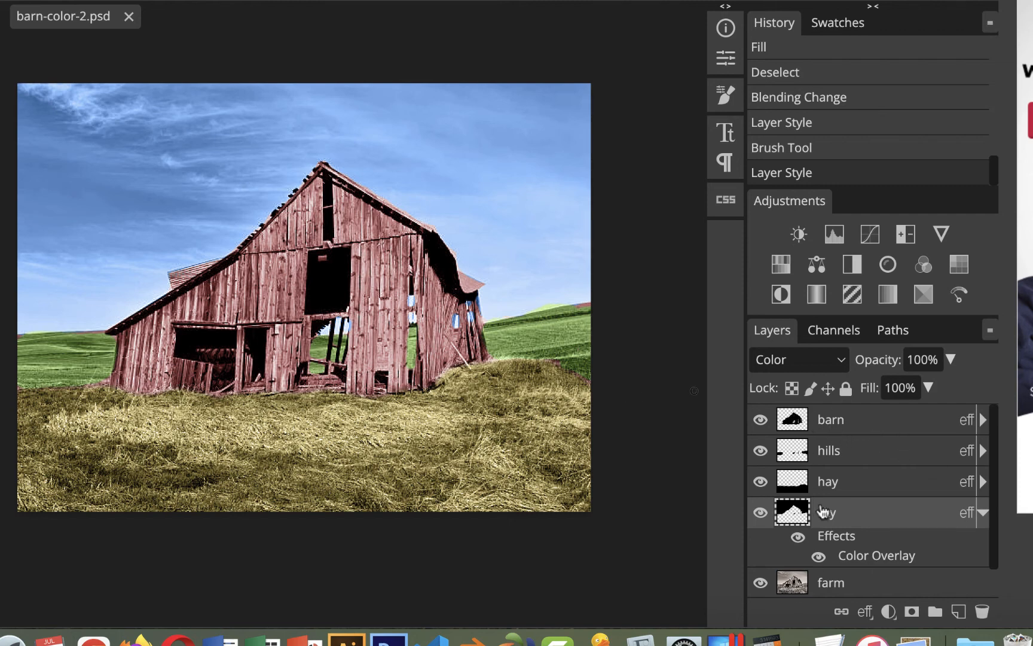
Expand the effects list of the barn layer
{"action": "left_click", "coordinate": [983, 420]}
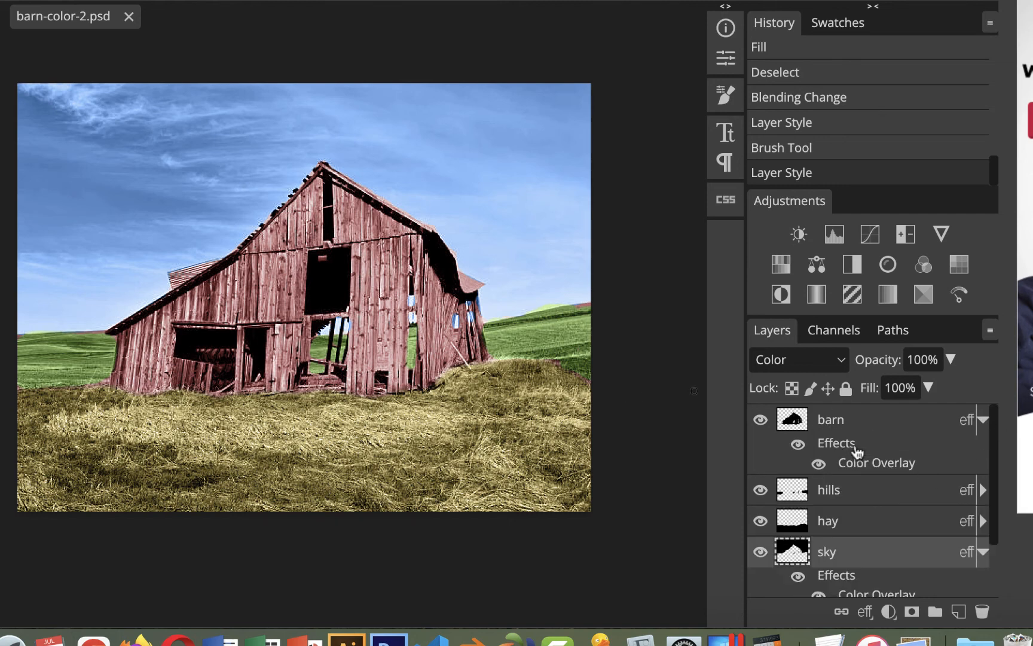